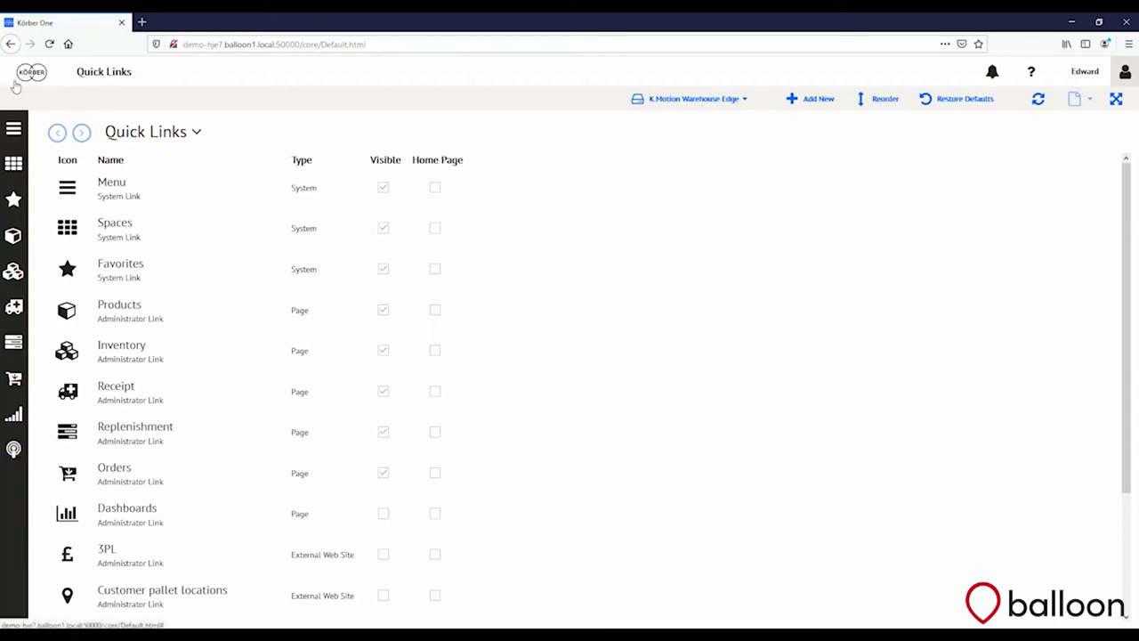
Review the list of quick links in the user settings and return to the home page
left_click(1102, 77)
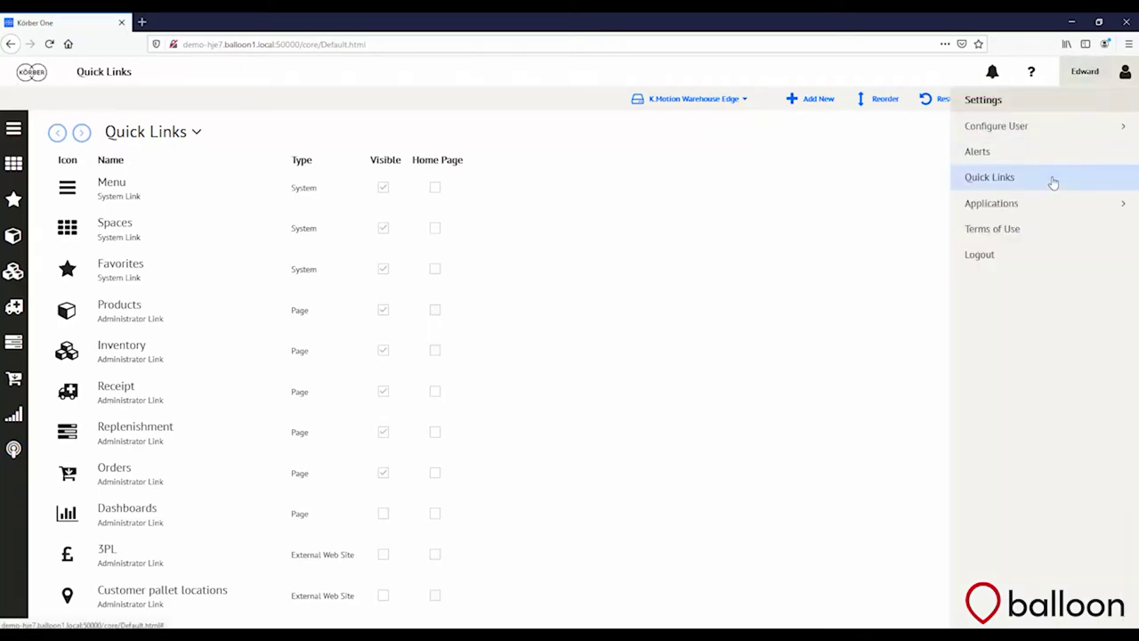
left_click(1053, 180)
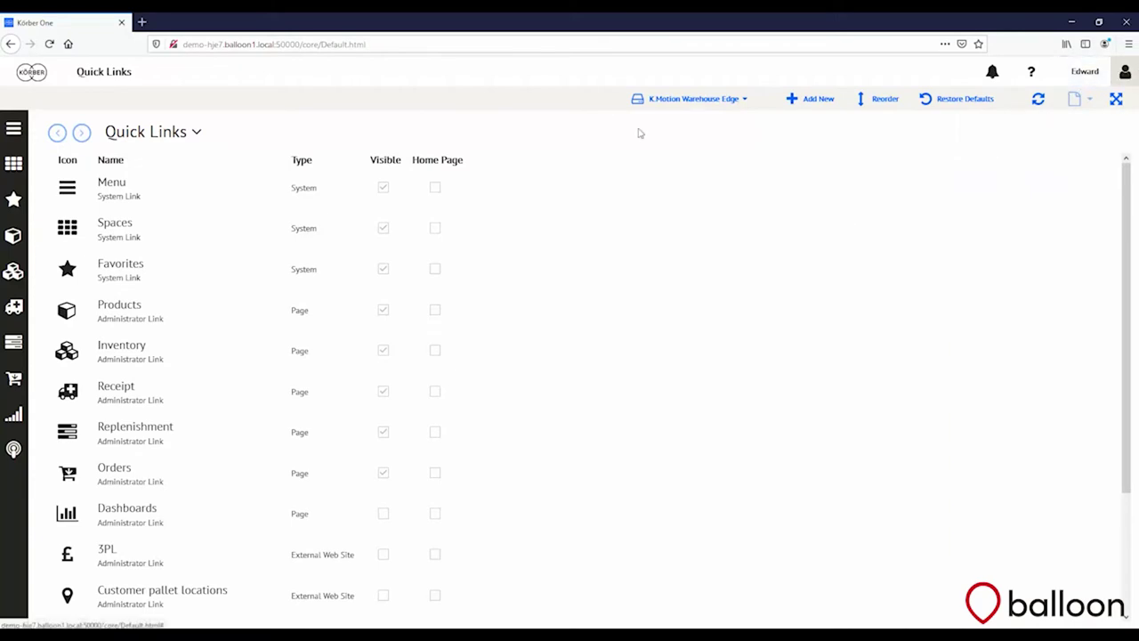
scroll(87, 307, "down", 3)
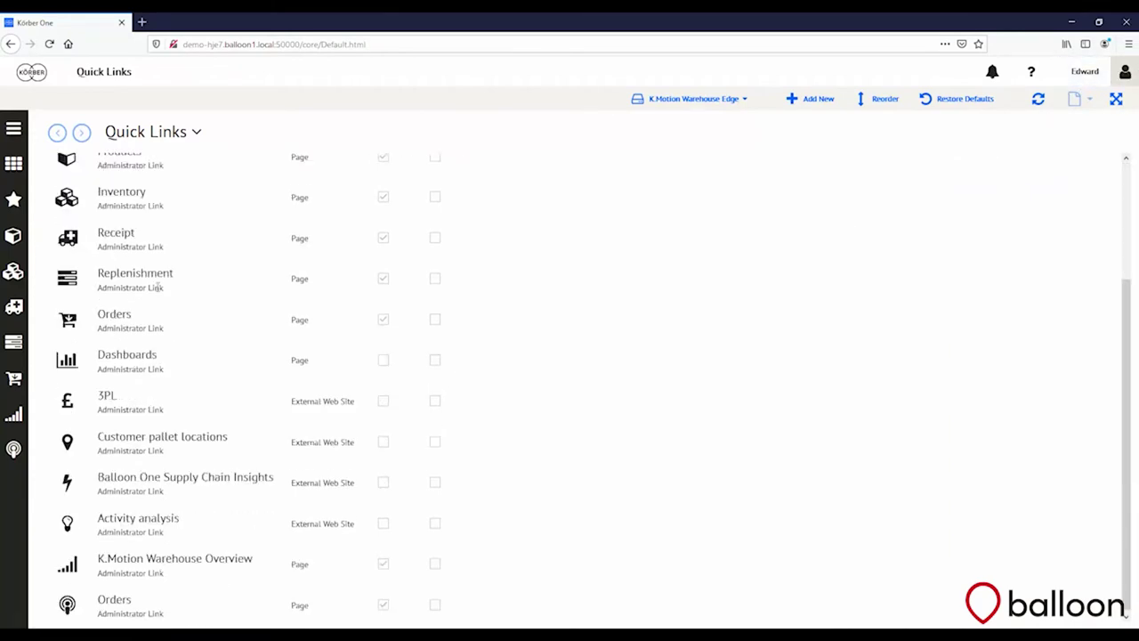
scroll(168, 336, "up", 3)
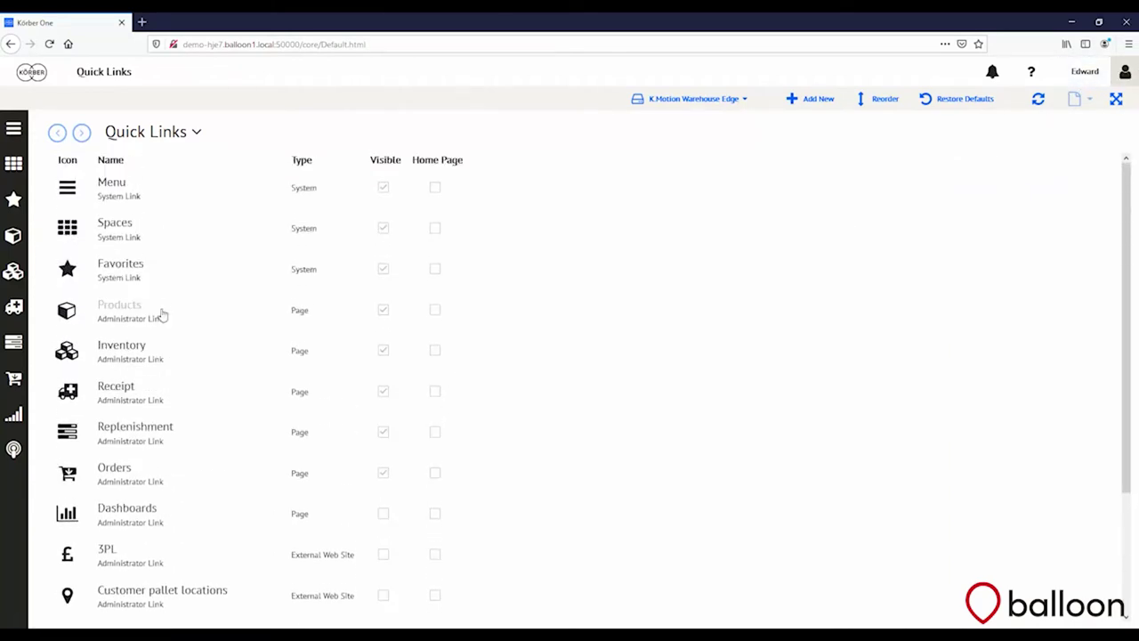
left_click(36, 74)
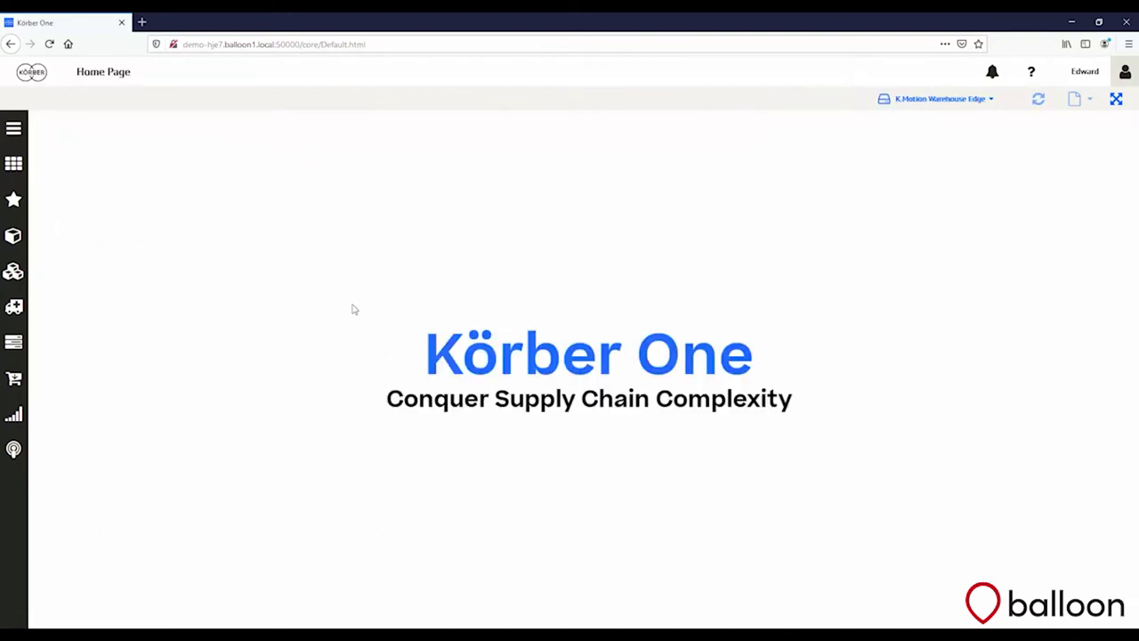
Search the navigation menu for "bin" and expand the matches down to the Warehouse Process configurations
left_click(16, 129)
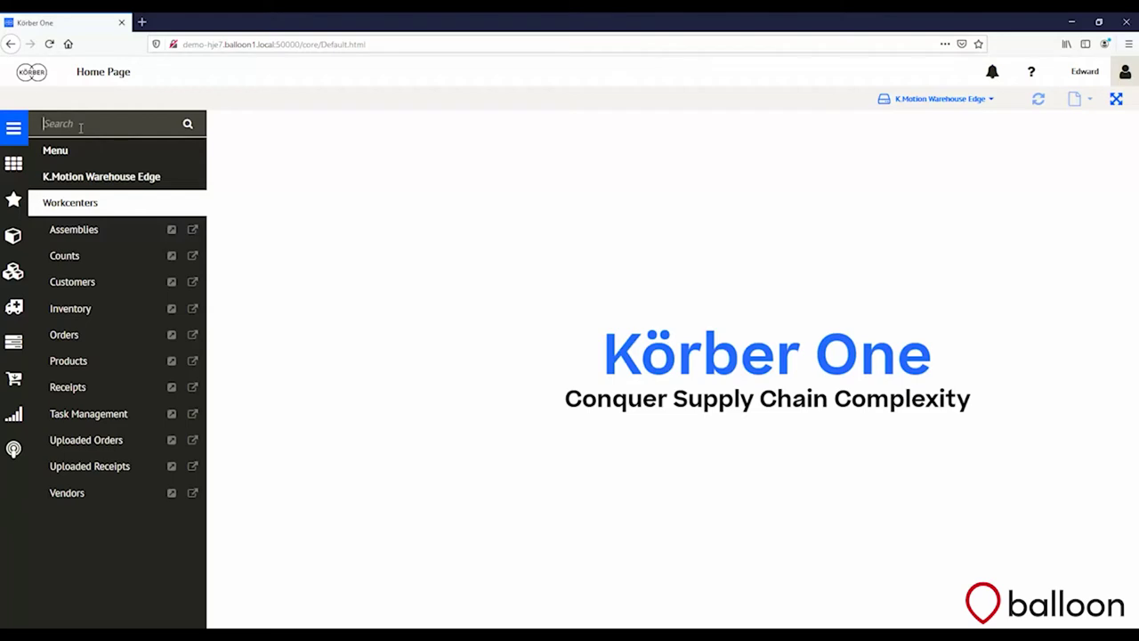
type("bin")
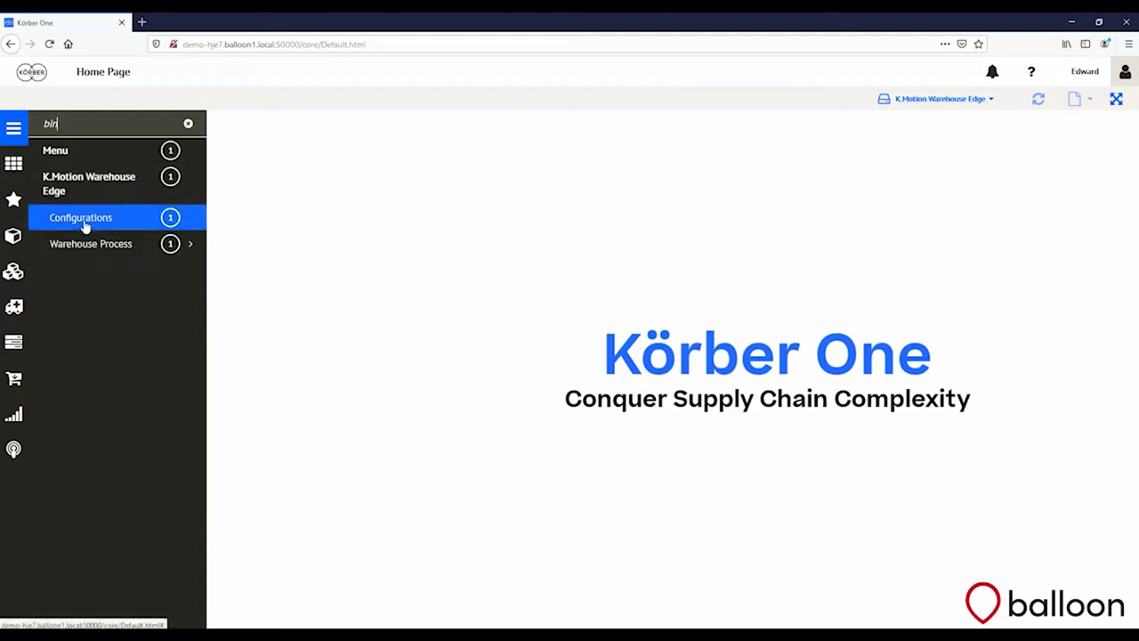
left_click(86, 227)
left_click(82, 245)
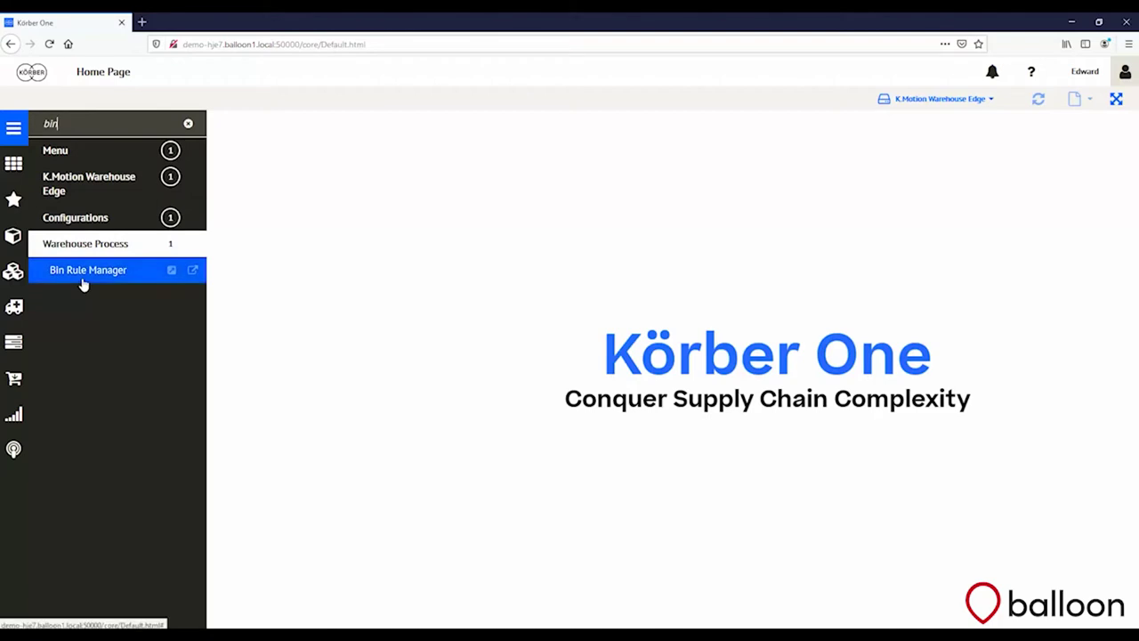
Replace the menu search with "picking" and expand the matches down to the Process and Workflow configurations
double_click(49, 124)
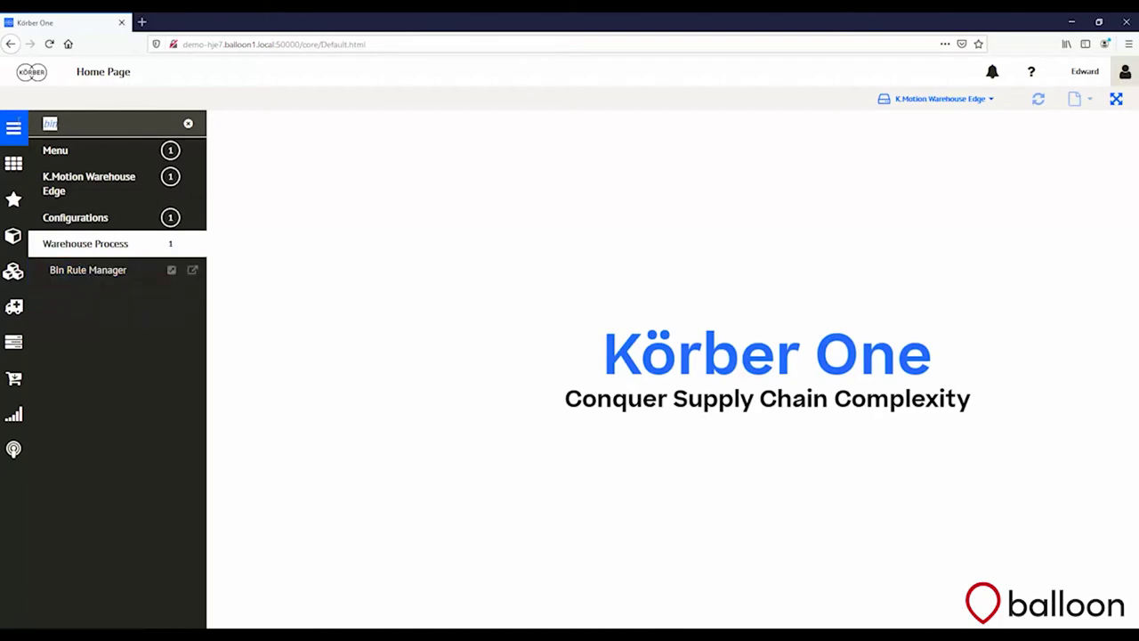
key("BackSpace")
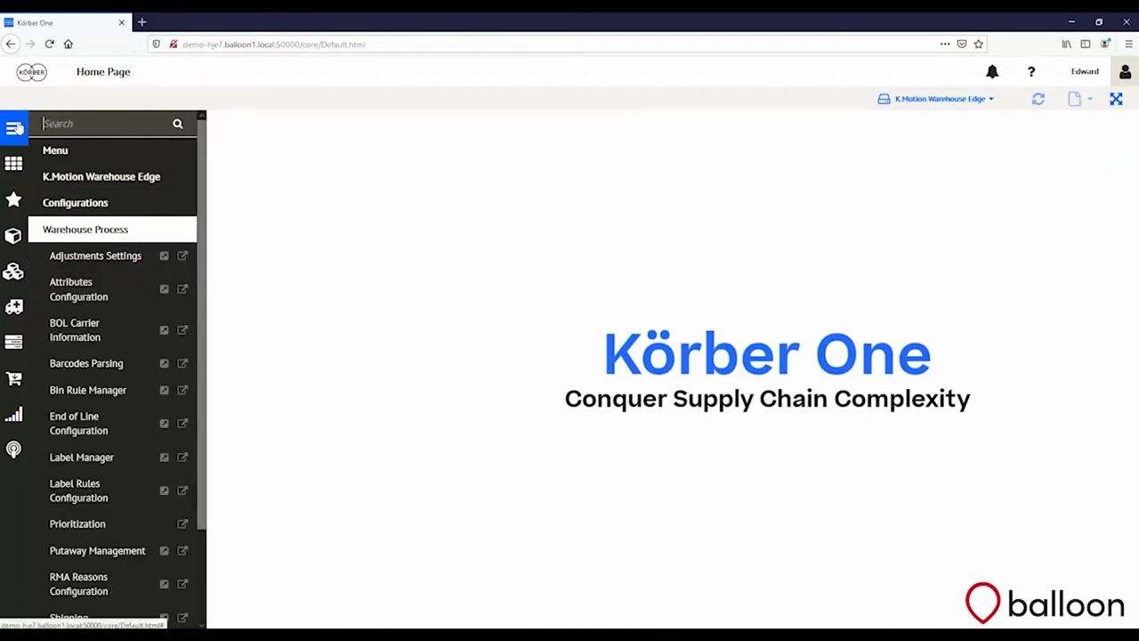
type("picking")
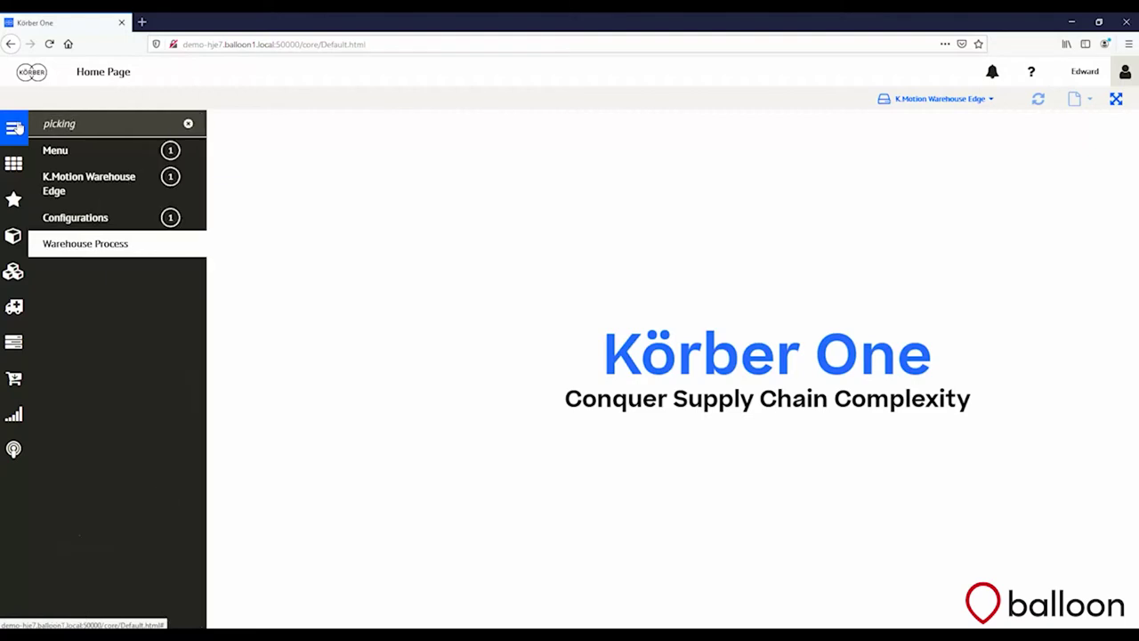
left_click(93, 205)
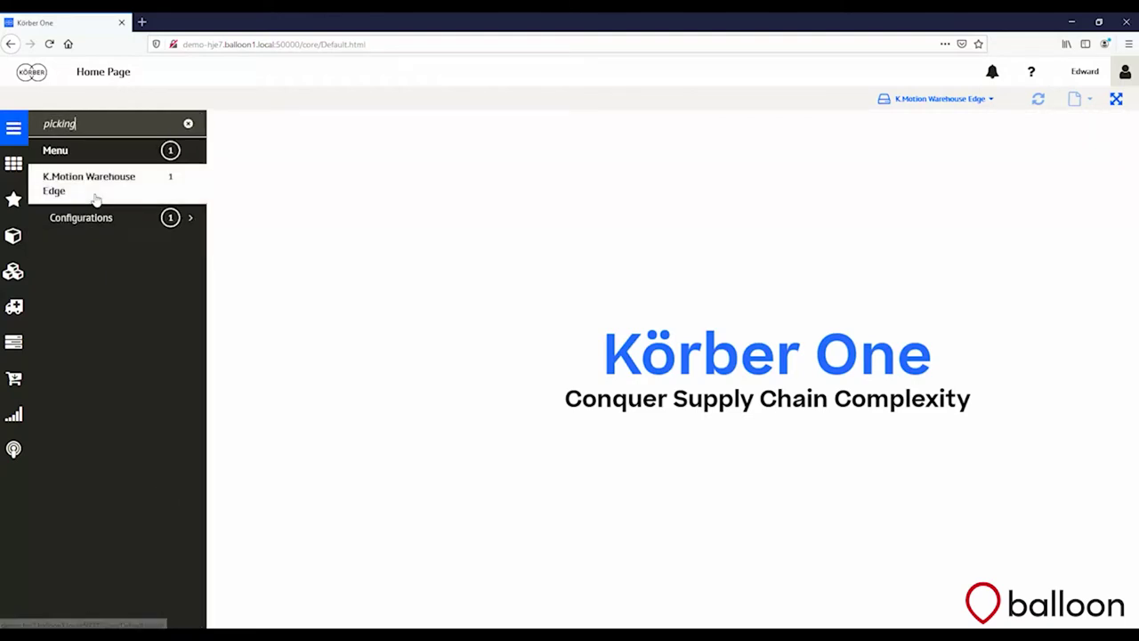
left_click(91, 223)
left_click(94, 248)
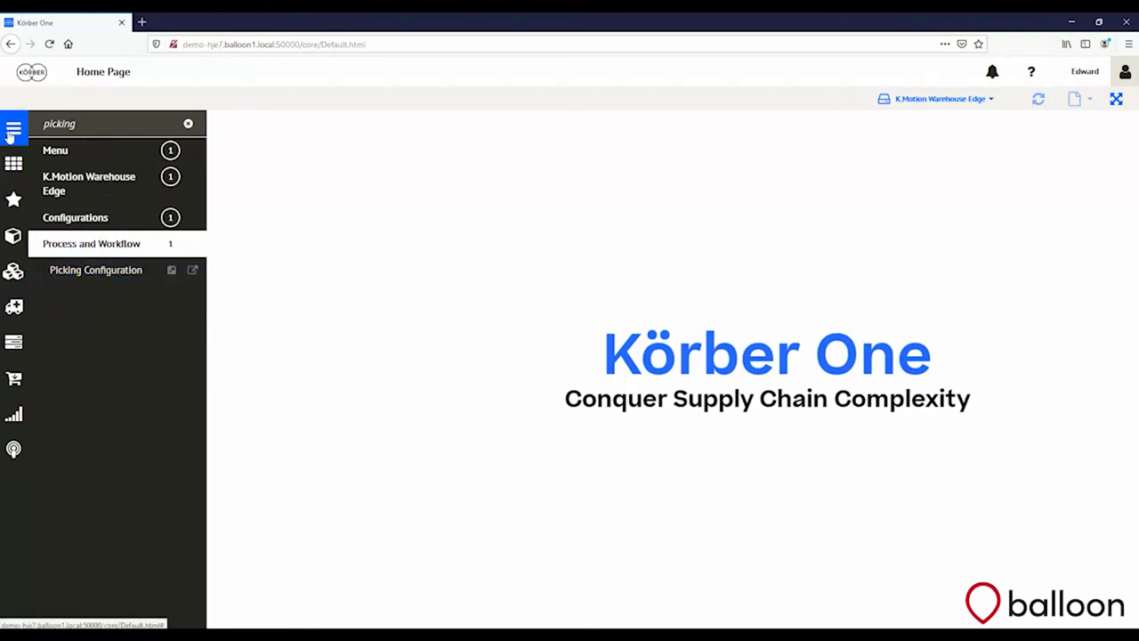
Clear the menu search and close the navigation menu
left_click(168, 133)
left_click(188, 123)
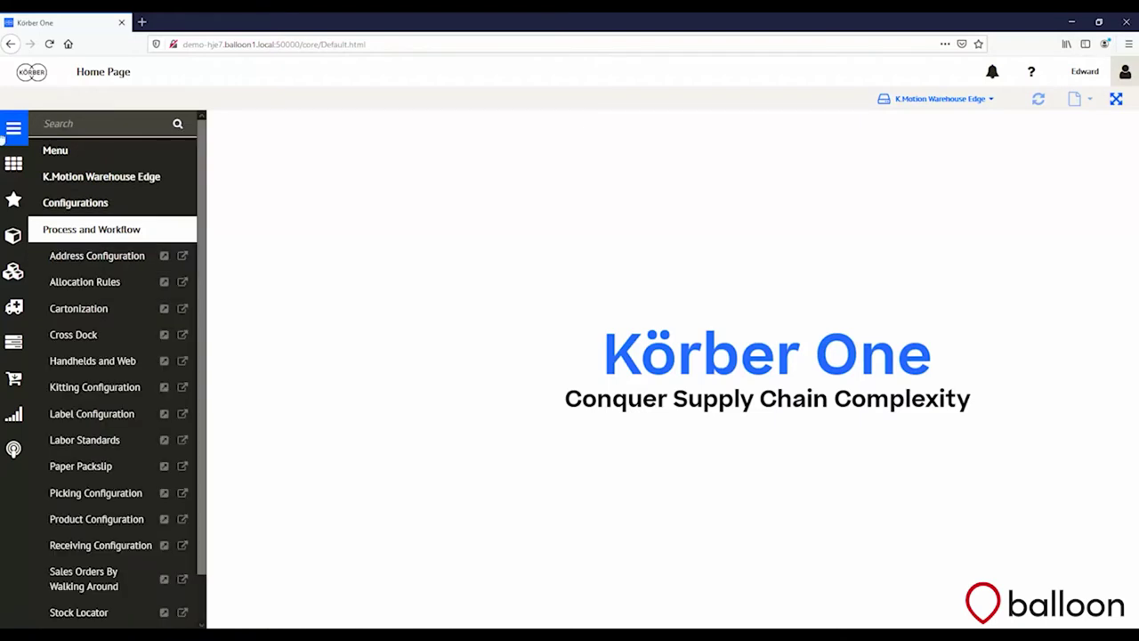
left_click(13, 130)
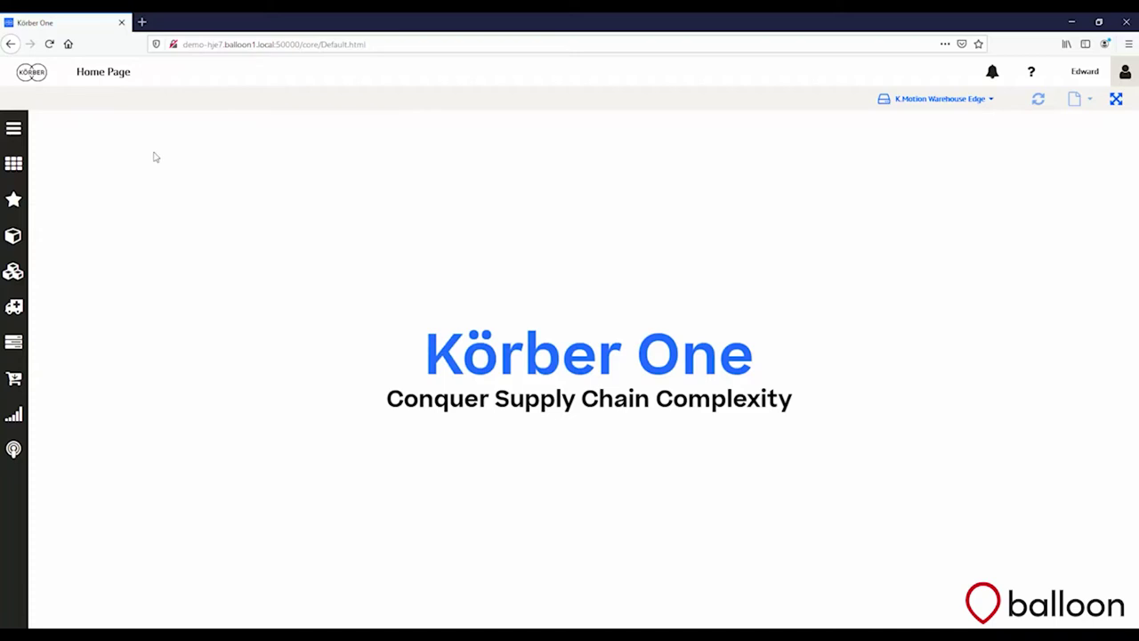
Switch to the Orders page from the list of open spaces
left_click(18, 176)
left_click(76, 178)
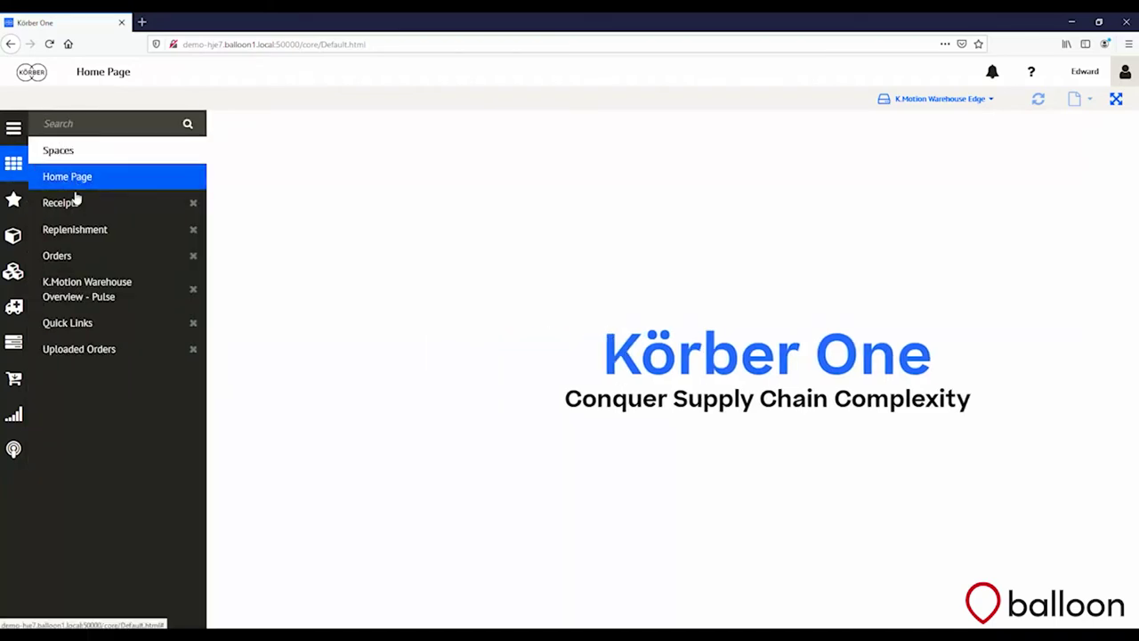
left_click(98, 266)
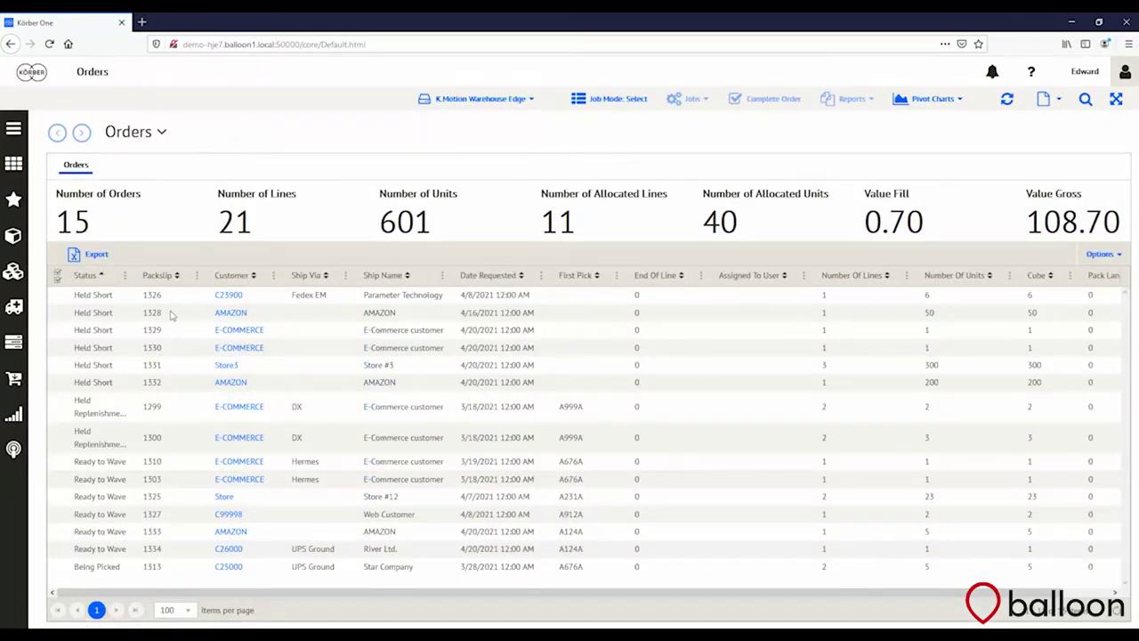
Search the navigation menu for "replen" and open the Replenishment page under File Maintenance
left_click(14, 131)
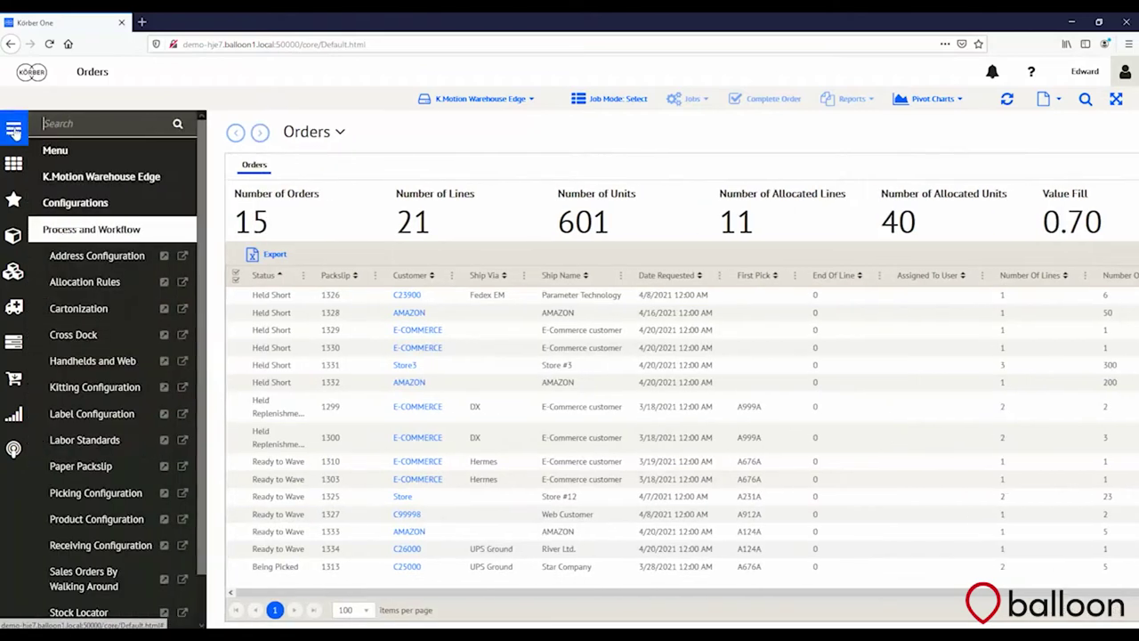
left_click(91, 124)
type("replen")
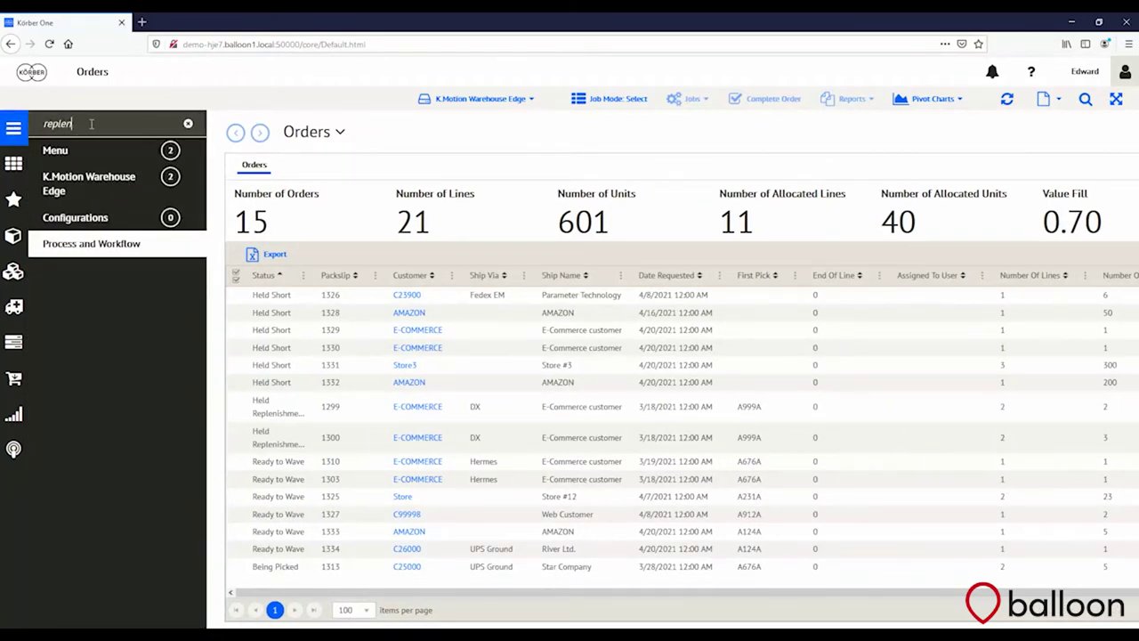
left_click(94, 185)
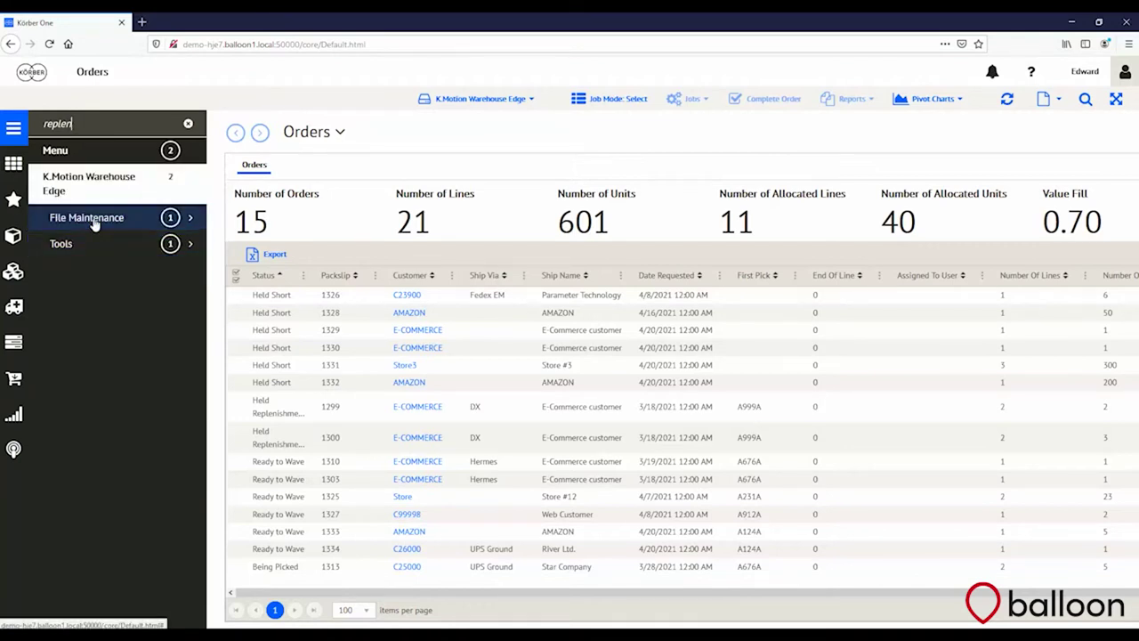
left_click(94, 220)
left_click(93, 244)
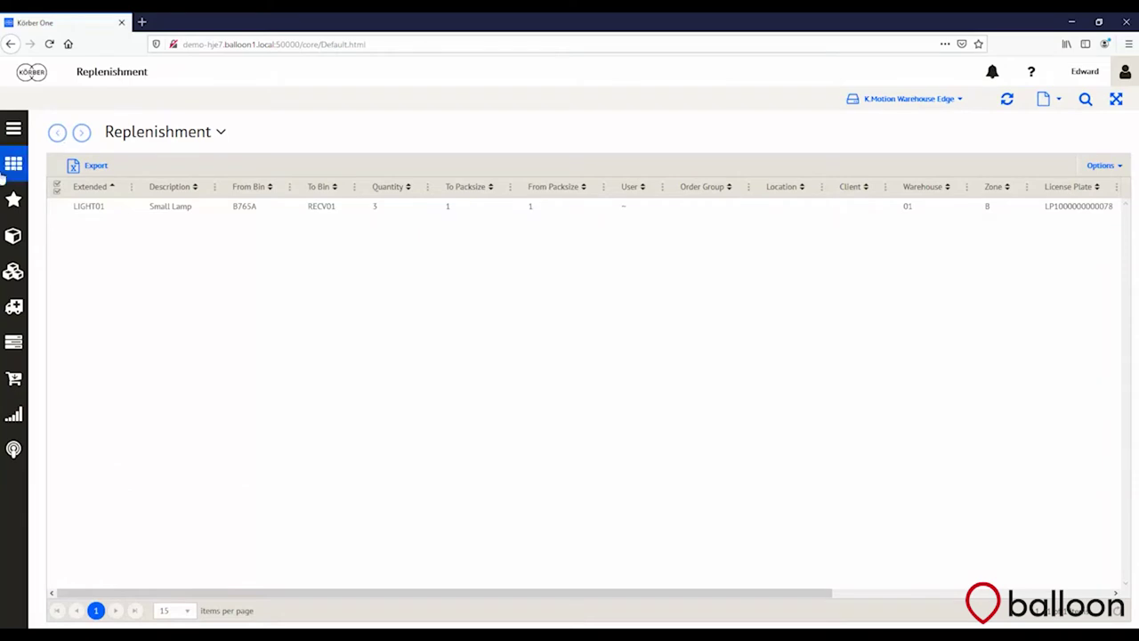
View the Uploaded Orders page from the open spaces and return to the home page
left_click(13, 163)
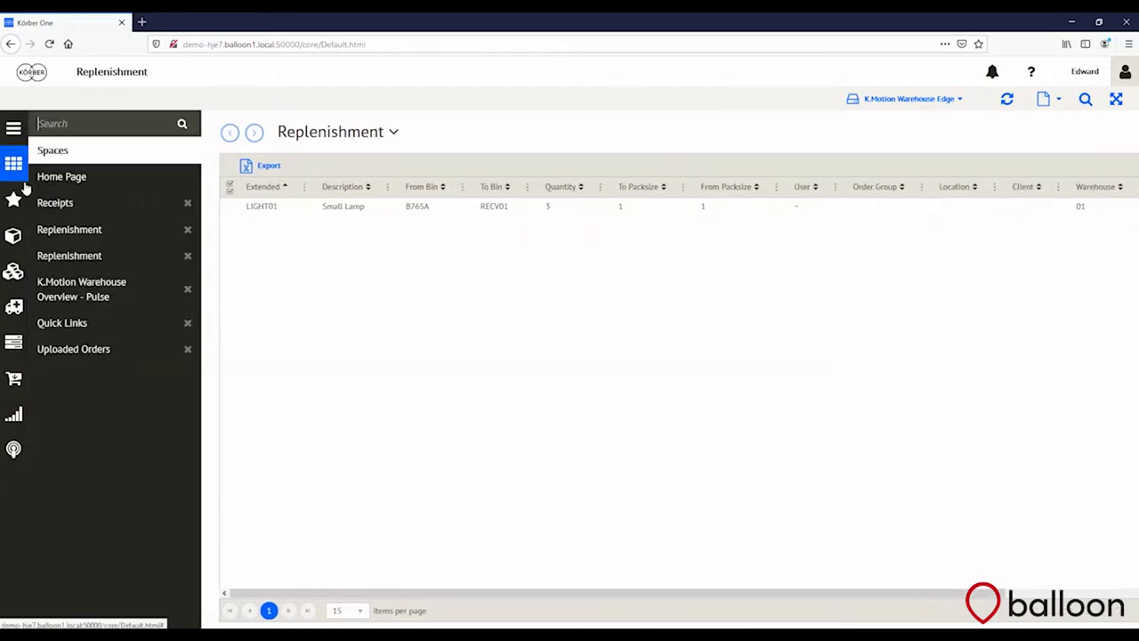
left_click(89, 348)
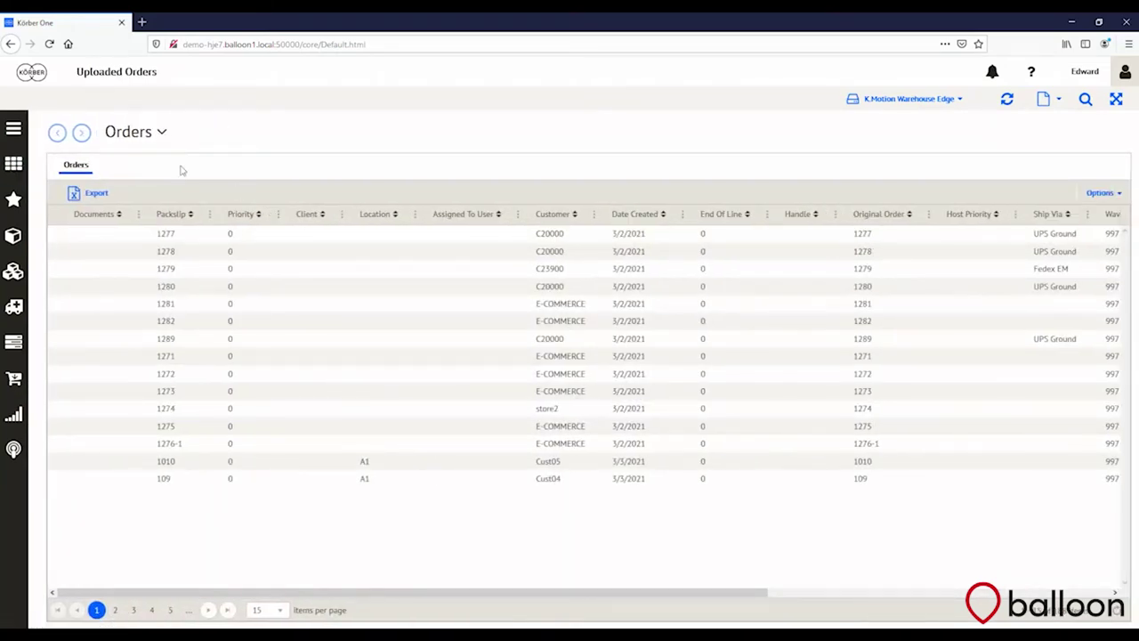
left_click(34, 74)
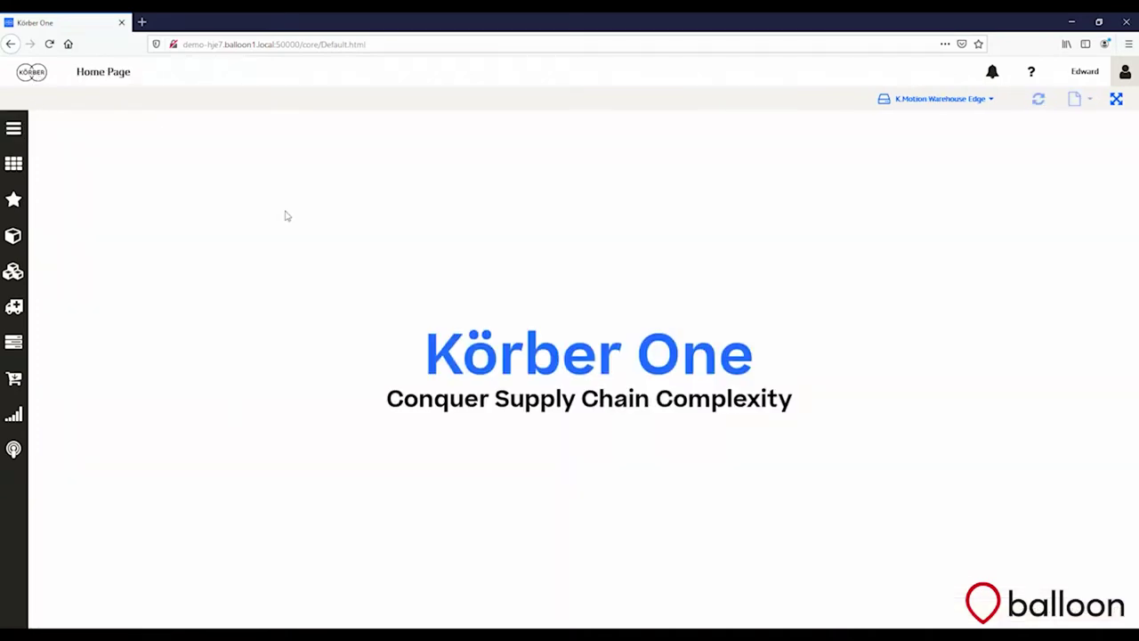
View the alerts list, close it and check the help option
left_click(996, 78)
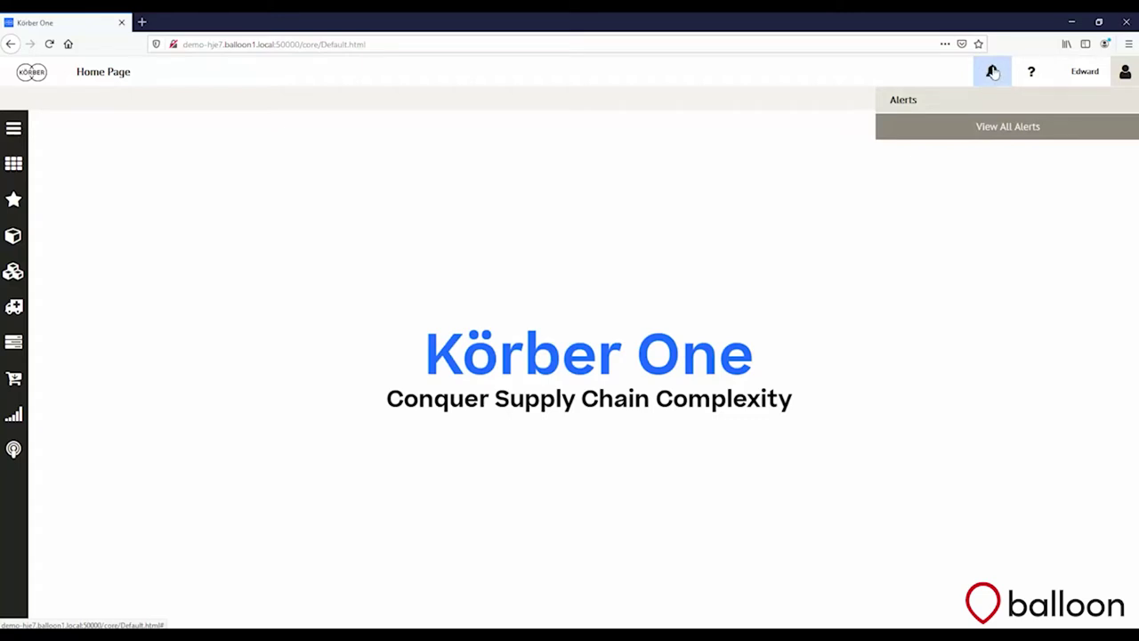
left_click(993, 72)
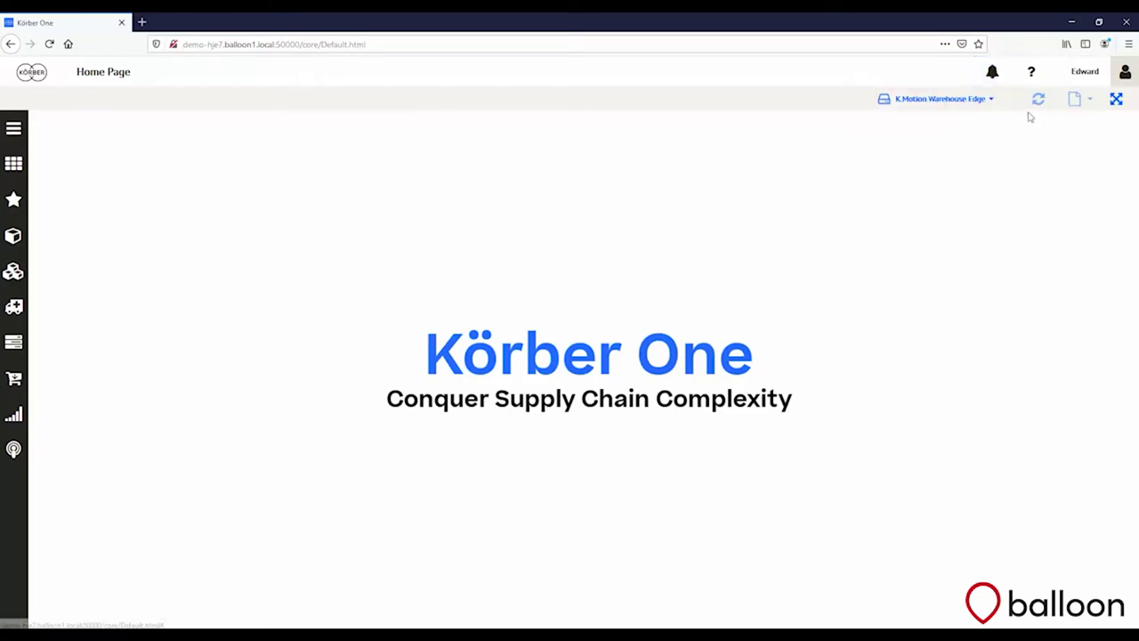
left_click(1030, 73)
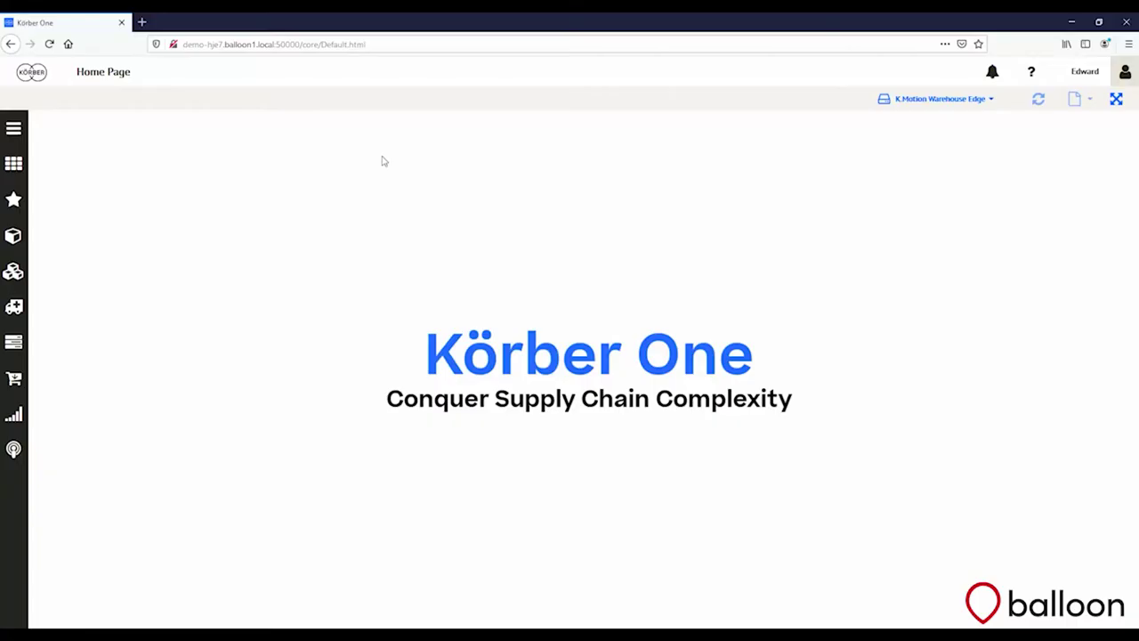
Open the Receipts page and examine which columns can be shown in its grid
left_click(16, 318)
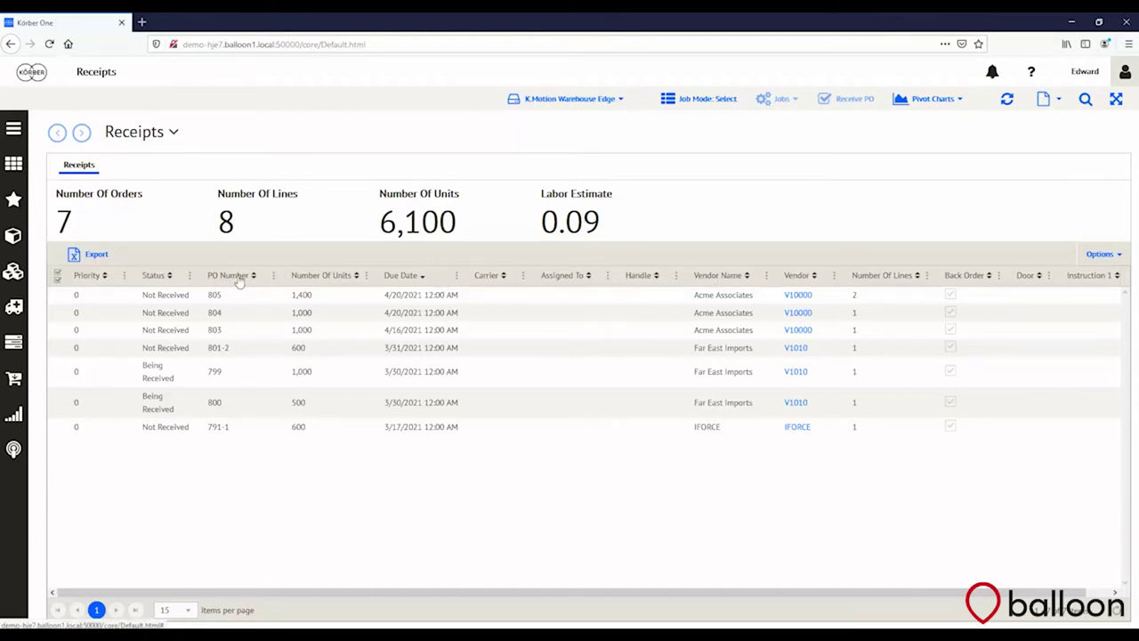
left_click_drag(238, 279, 267, 281)
left_click(274, 279)
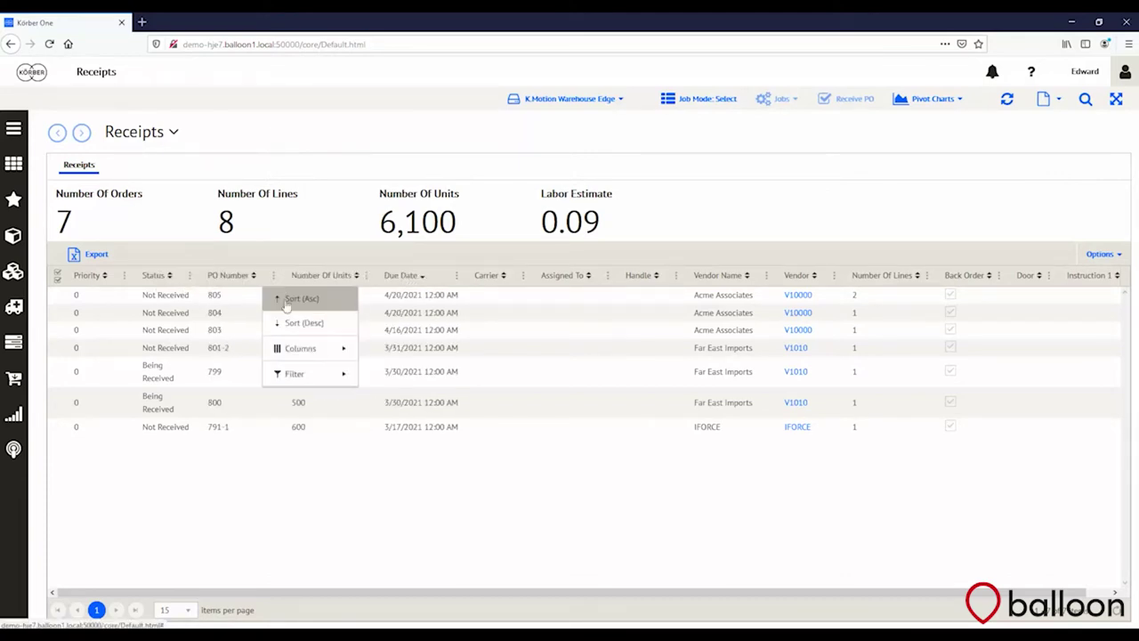
mouse_move(294, 348)
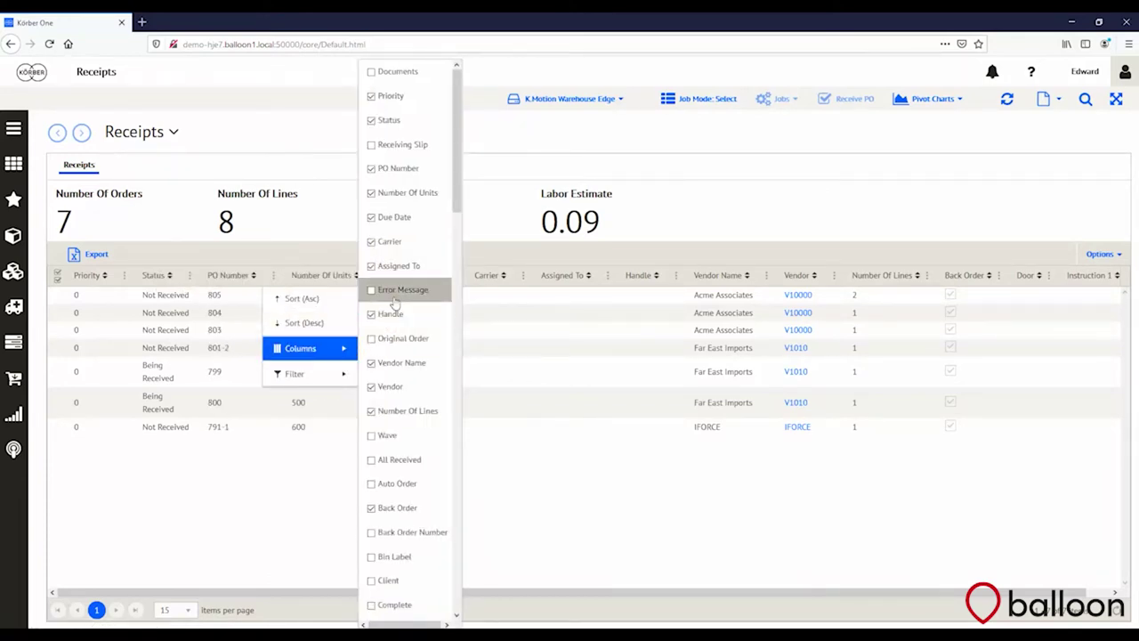
left_click(256, 491)
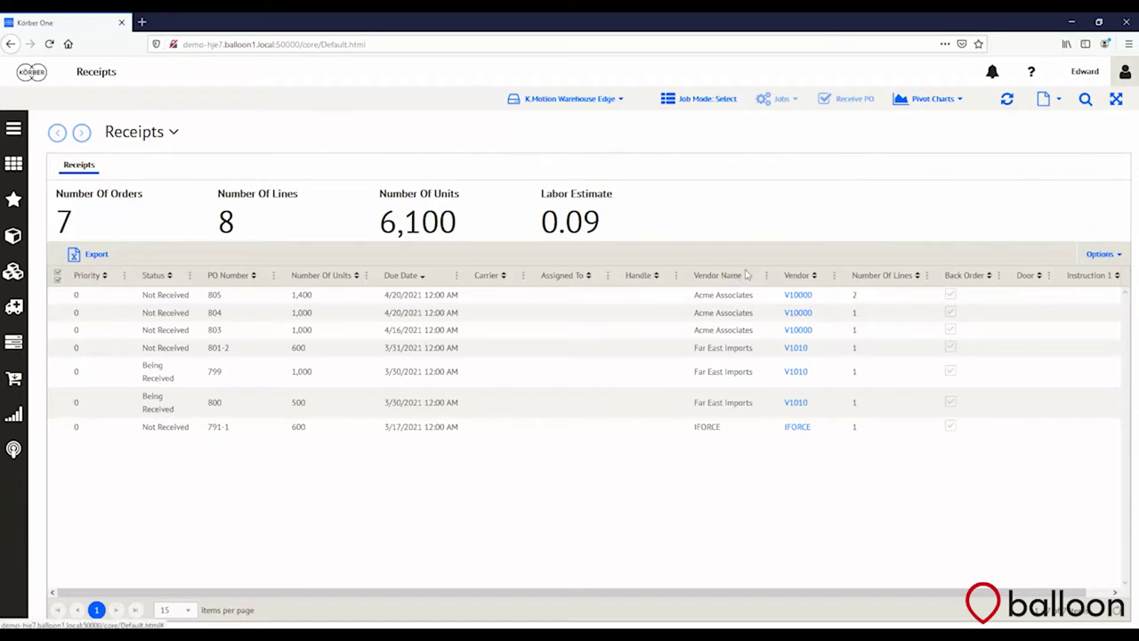
Save the current configuration of the Receipts grid
left_click(1102, 254)
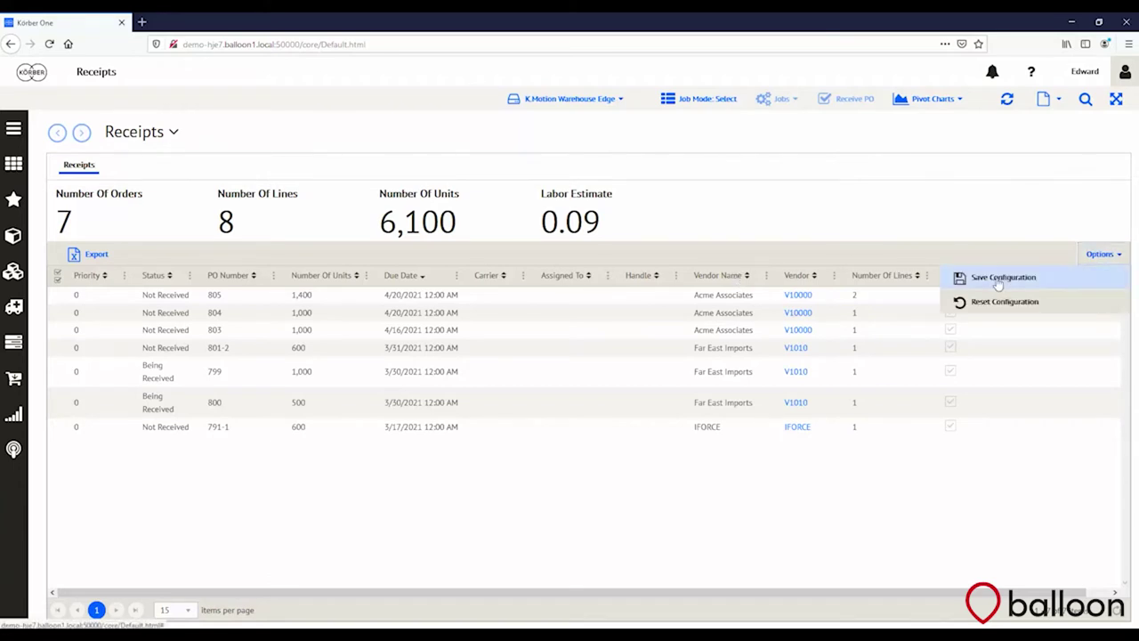
left_click(997, 281)
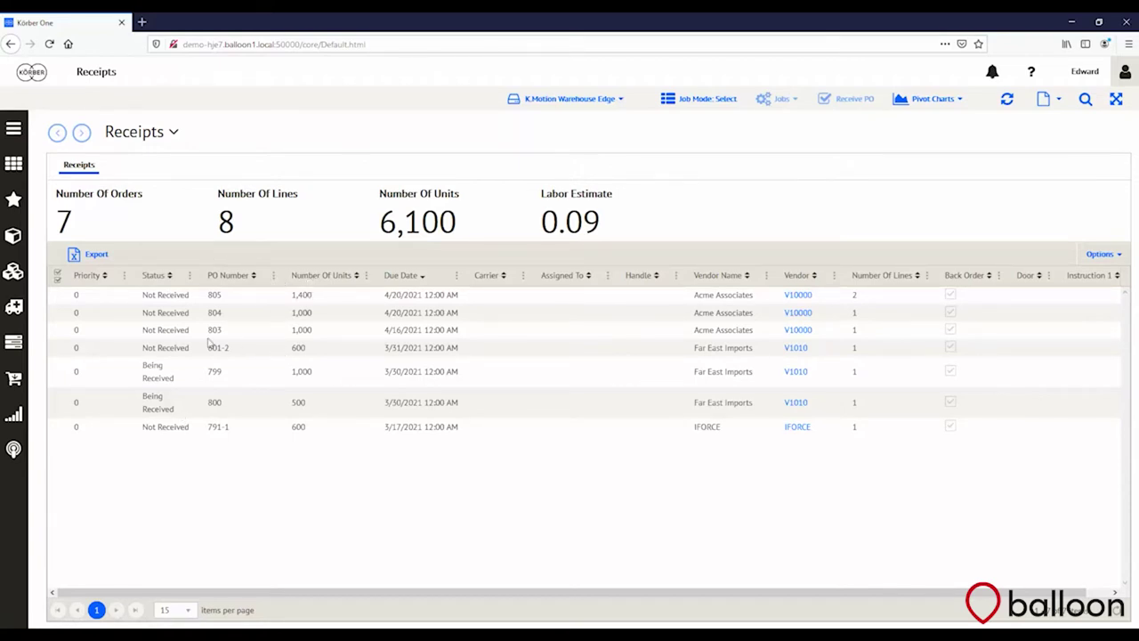
Filter the Receipts grid to show only receipts whose status is equal to Being Received
left_click(191, 277)
mouse_move(211, 373)
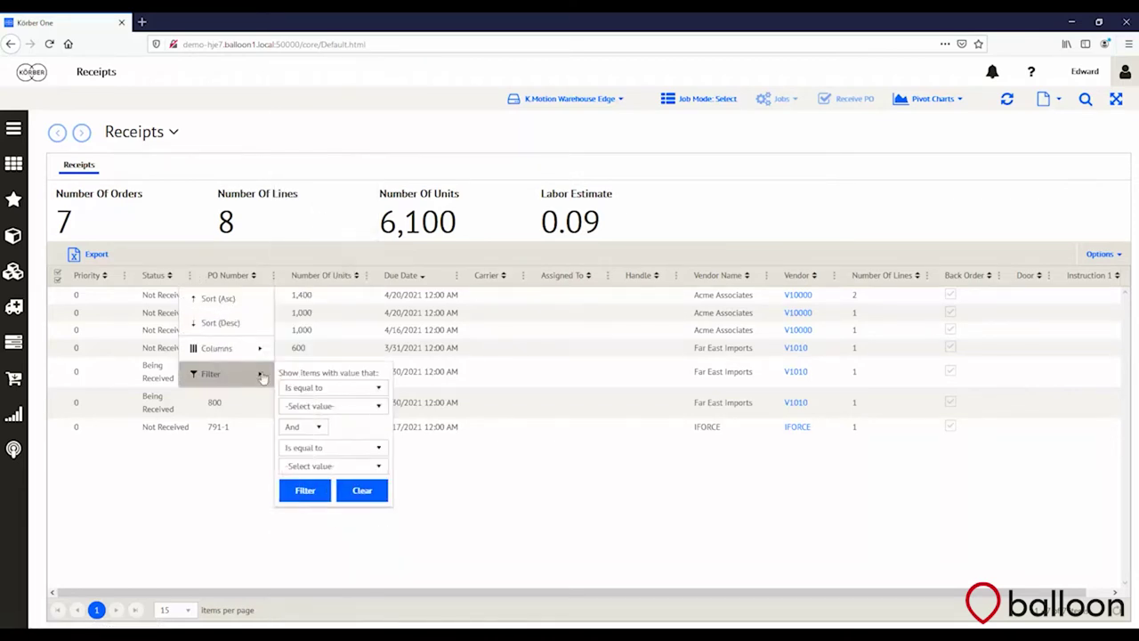
left_click(322, 406)
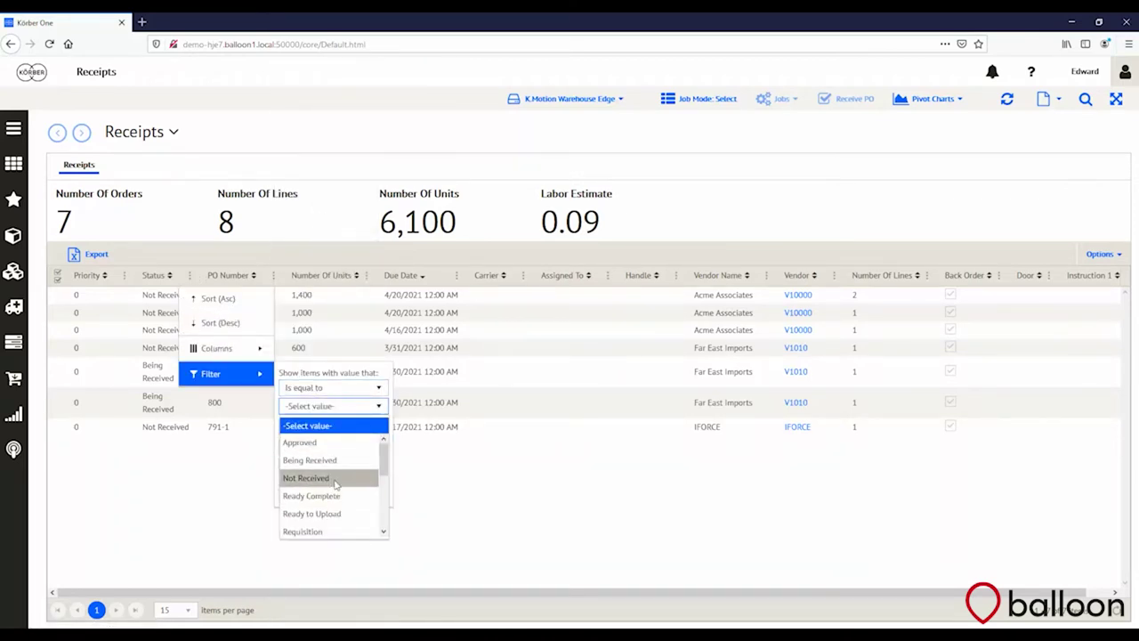
left_click(320, 460)
left_click(305, 489)
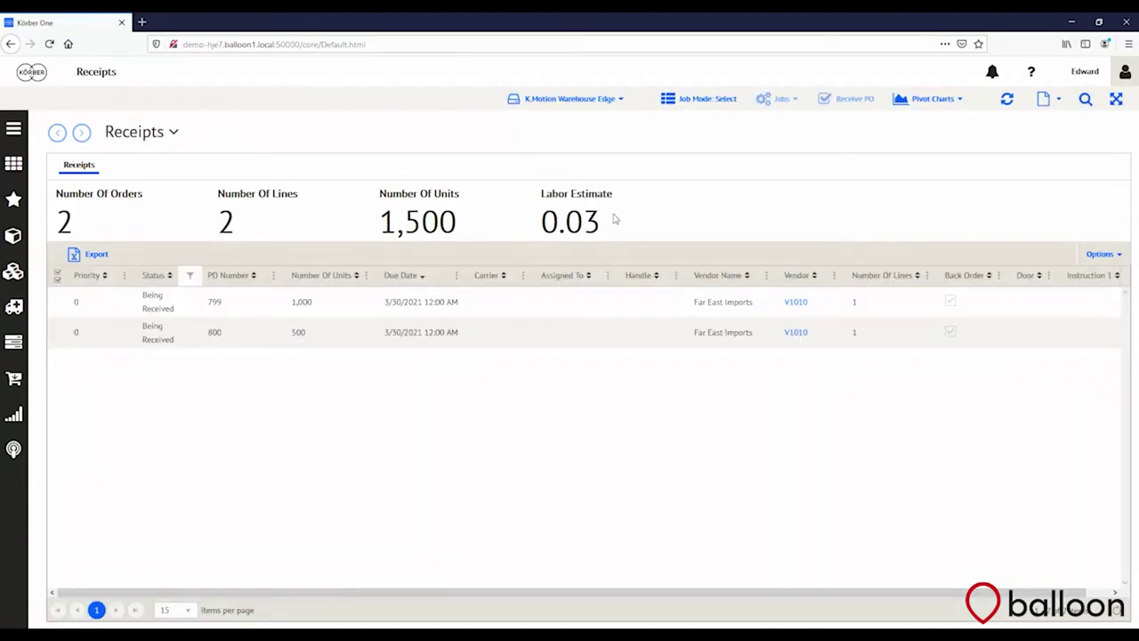
Clear the status filter through the search options and close them
left_click(1088, 101)
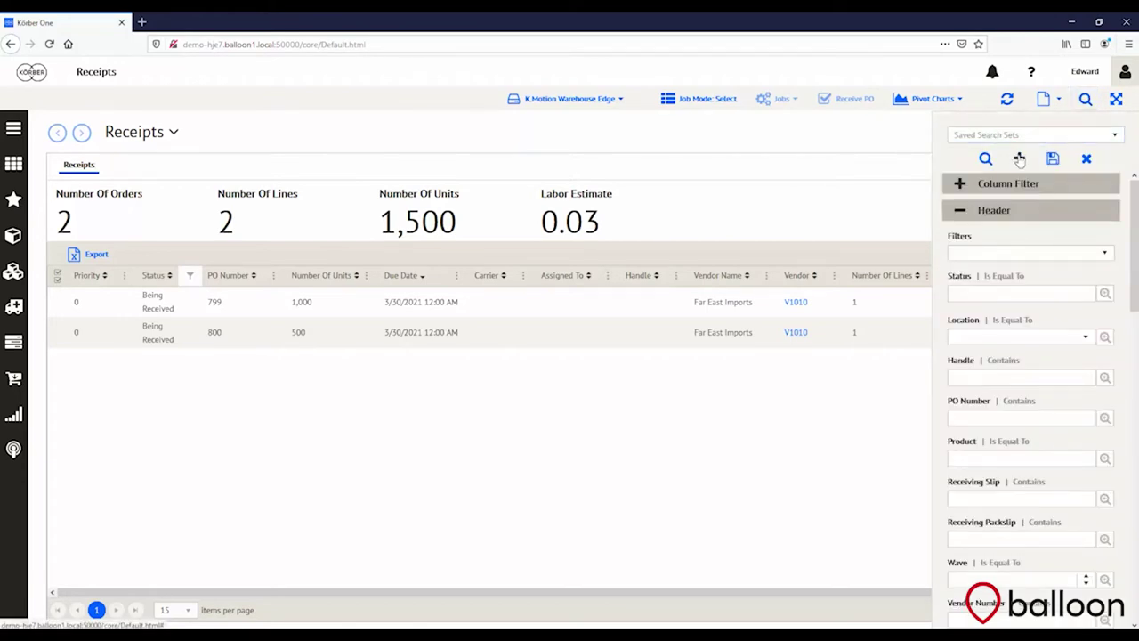
left_click(1019, 158)
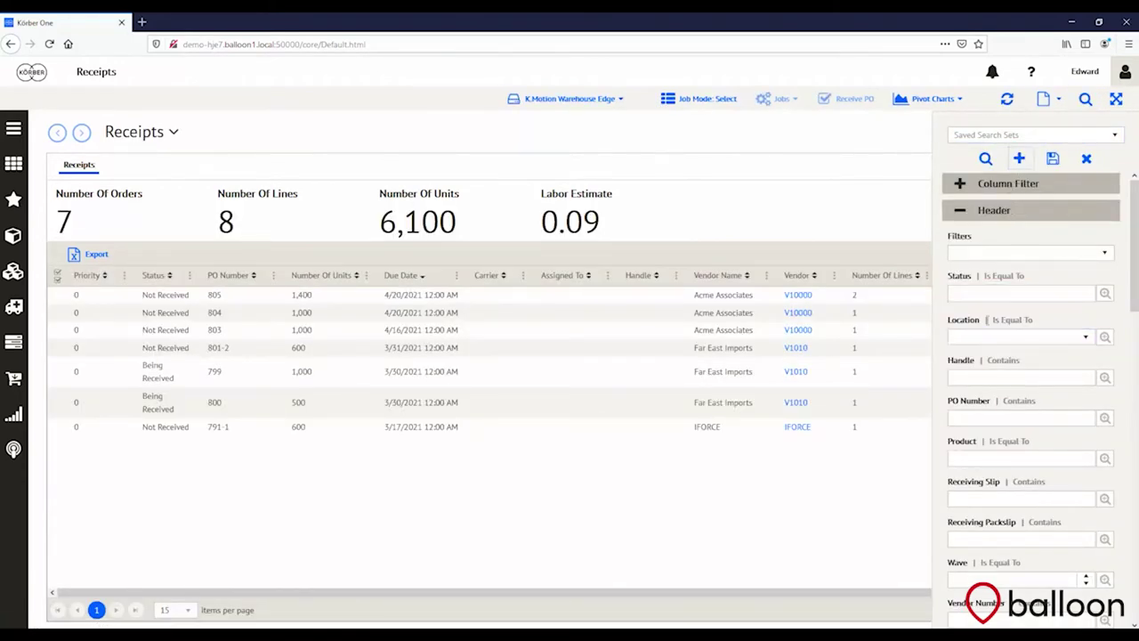
left_click(1086, 99)
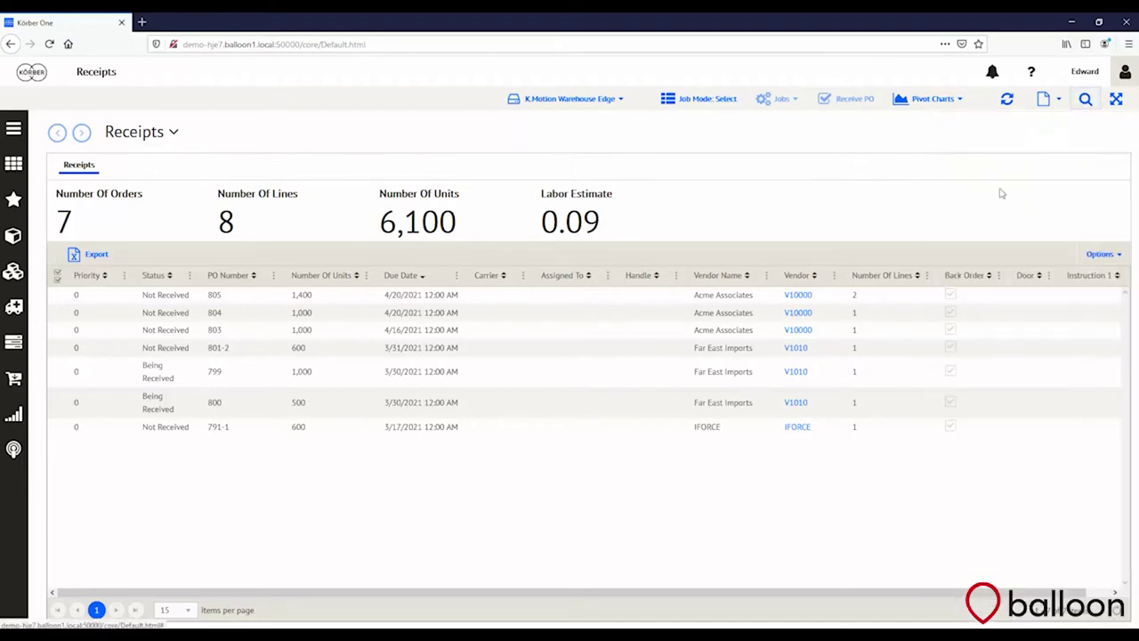
Open the details of purchase order 805 and view its BALLOON02 product record
left_click(239, 299)
left_click(1113, 168)
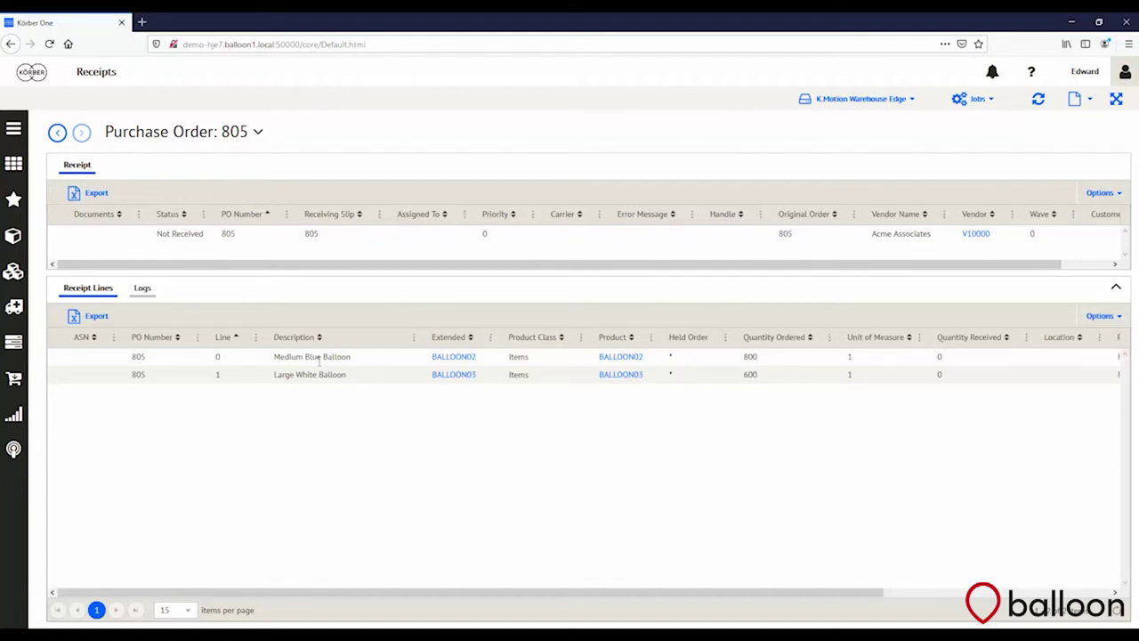
left_click(631, 358)
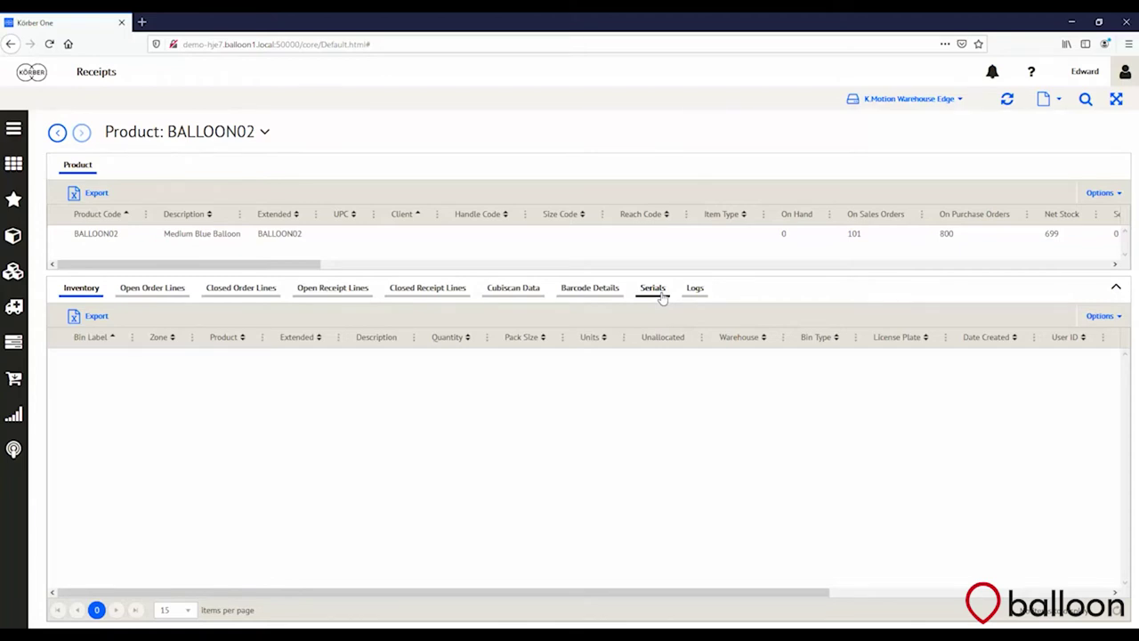
Go back from the product record to the Receipts list
left_click(57, 133)
left_click(57, 134)
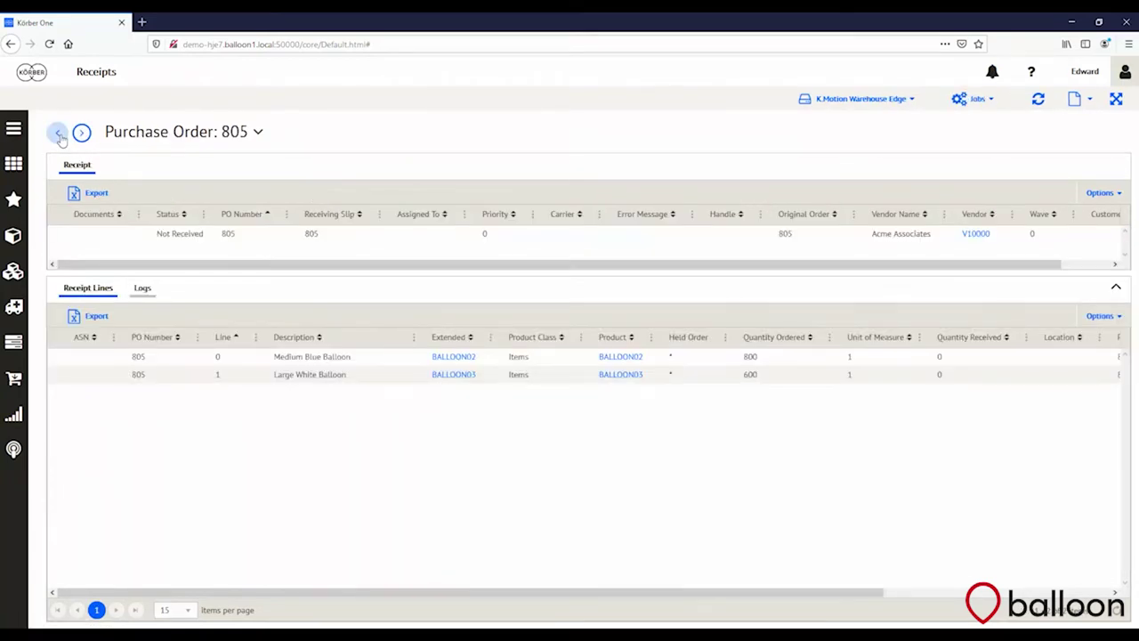
left_click(58, 133)
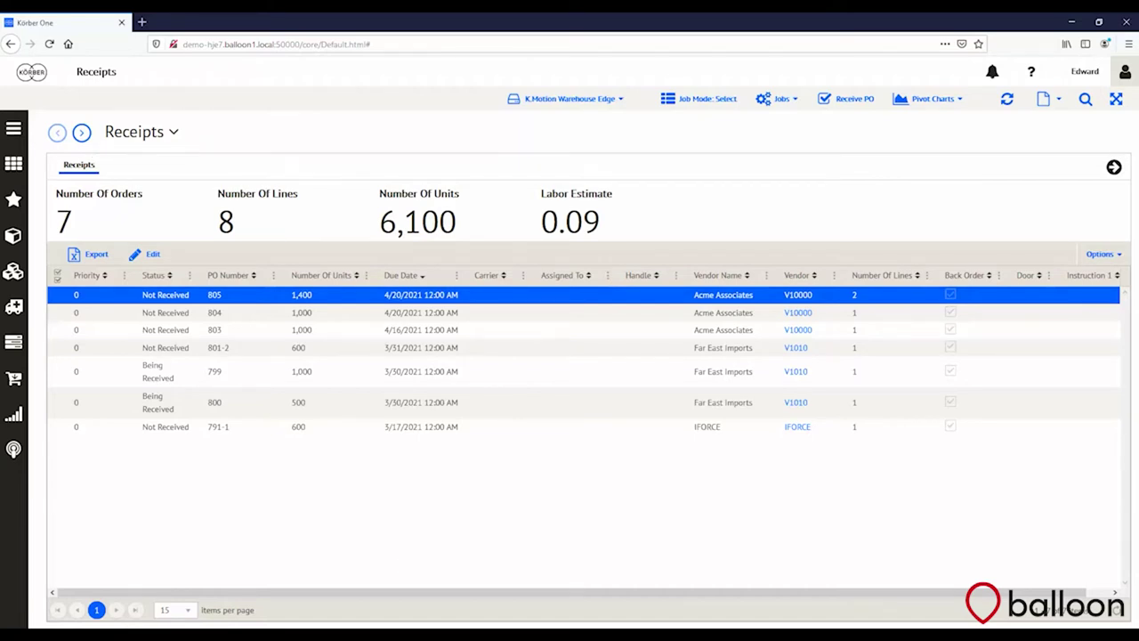
Switch to the K.Motion Warehouse Edge handheld window and log in with user ID hh
key("alt+Tab")
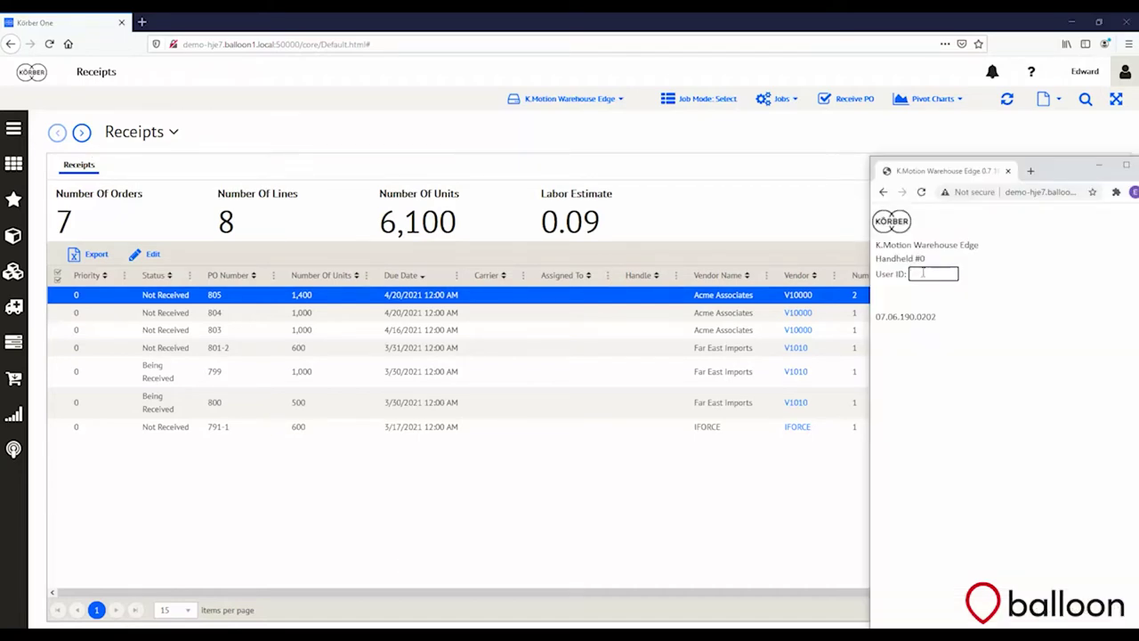
type("hh")
key("Return")
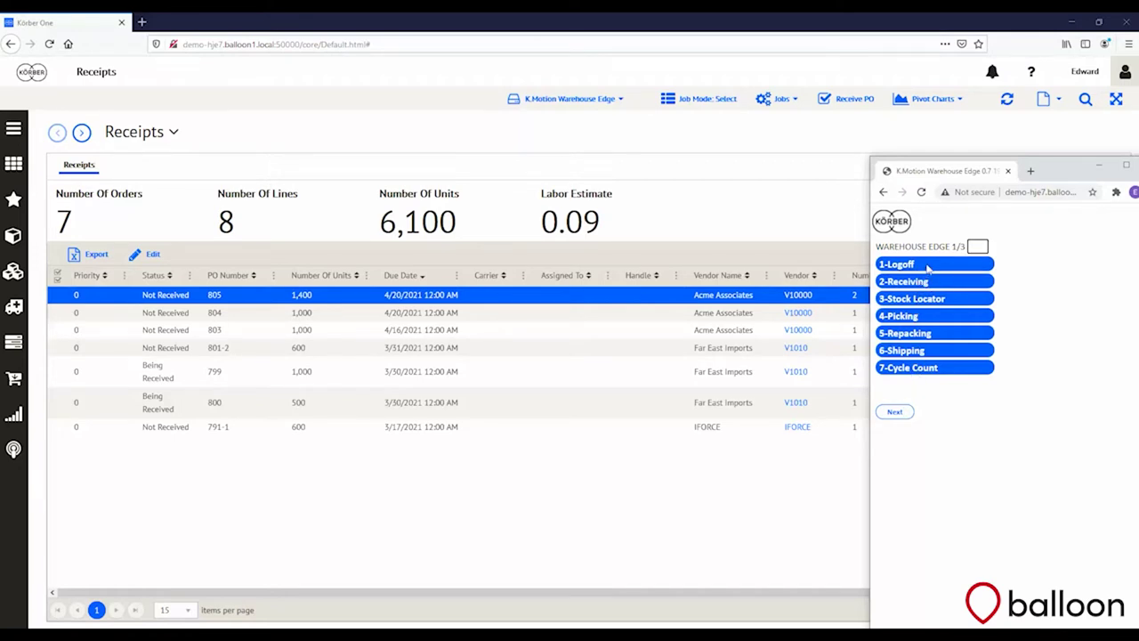
Look through all pages of the handheld main menu and return to its first page
left_click(898, 412)
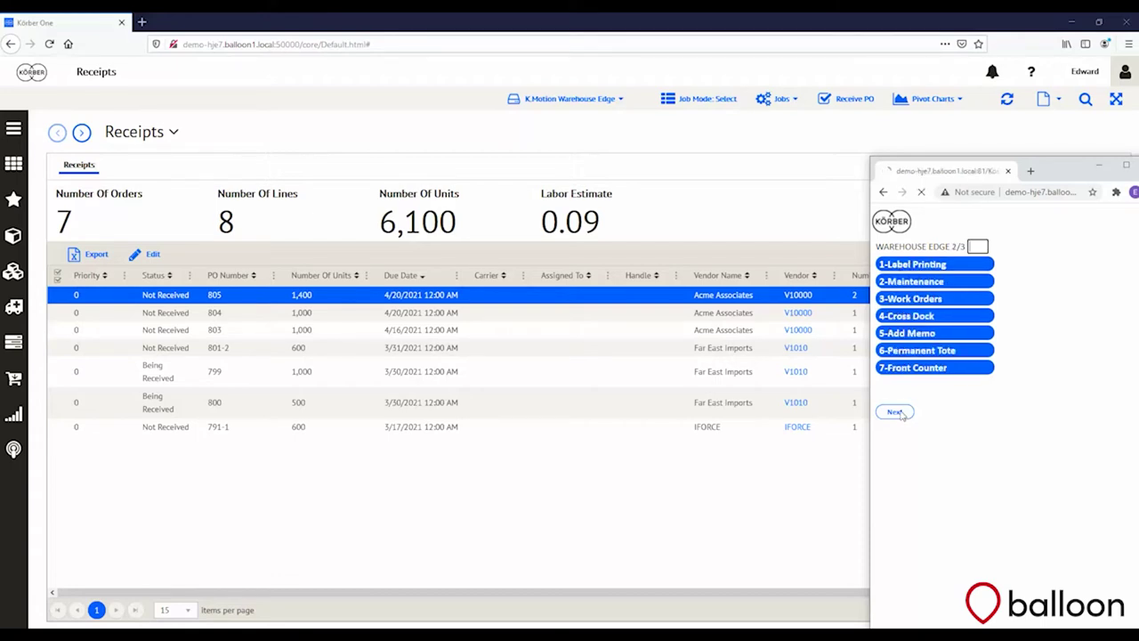
left_click(895, 412)
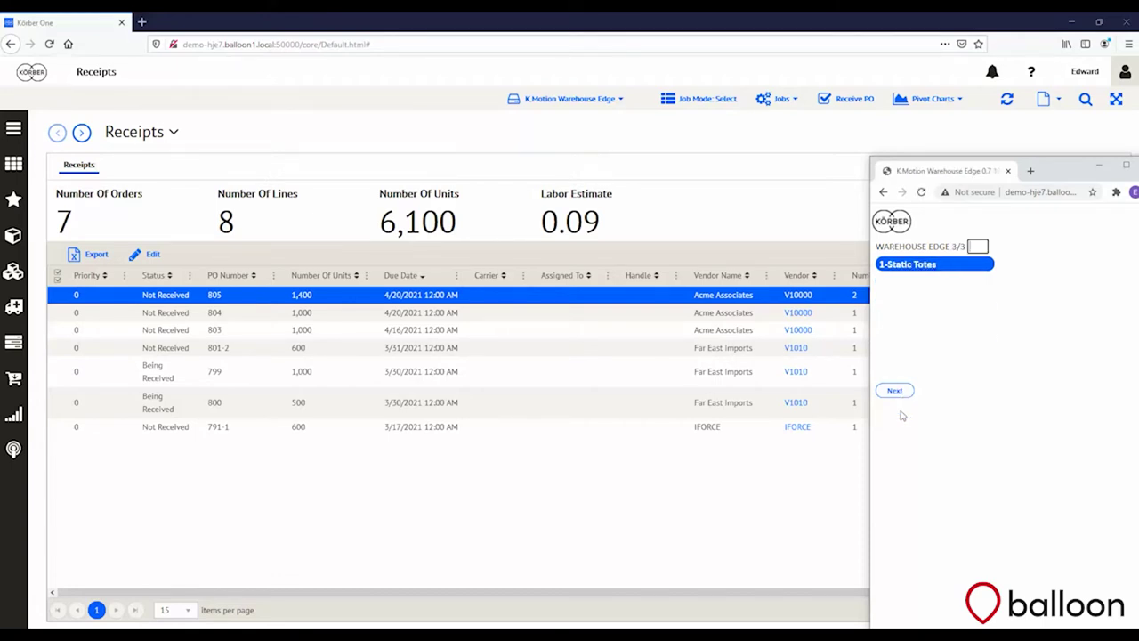
left_click(894, 390)
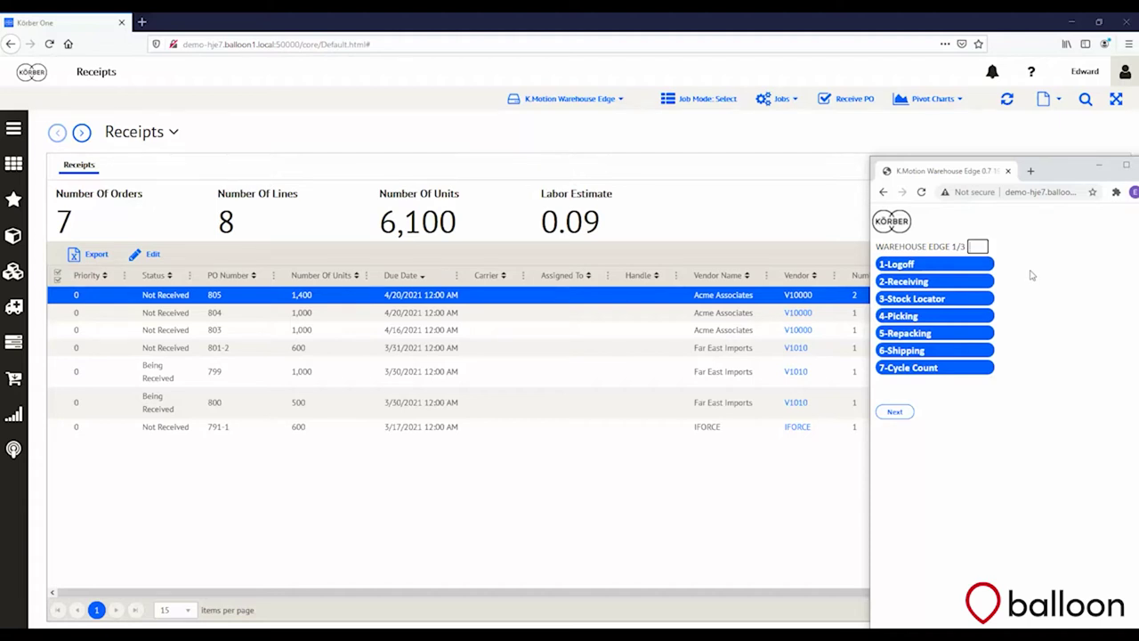
Add purchase order 805 to a regular receiving wave on the handheld, confirm it and start receiving
left_click(958, 284)
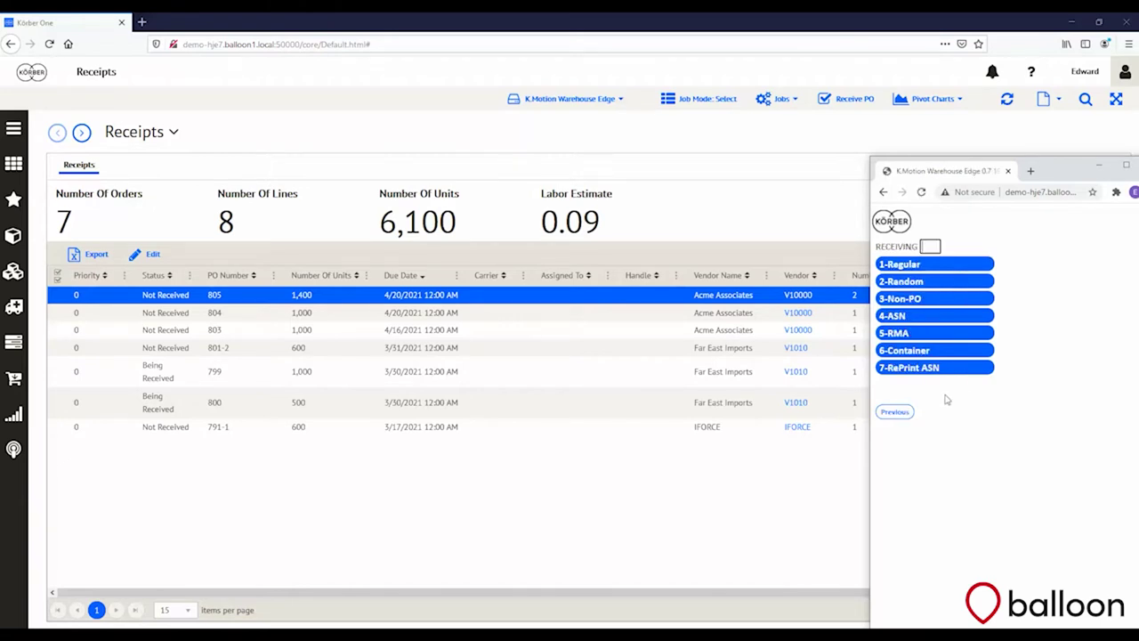
left_click(960, 267)
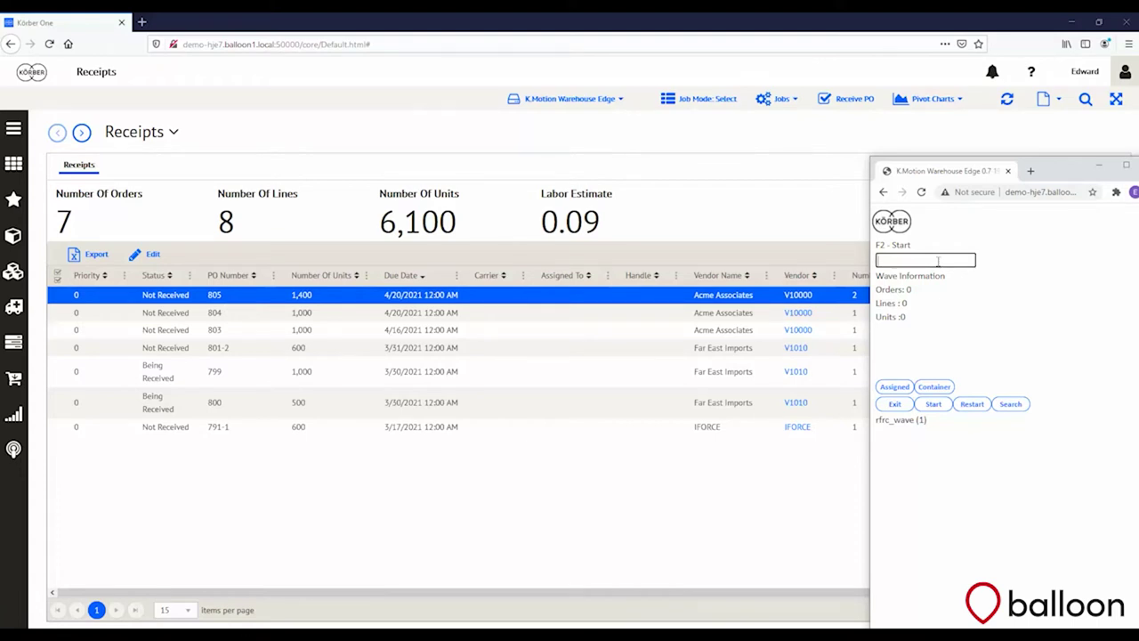
key("Return")
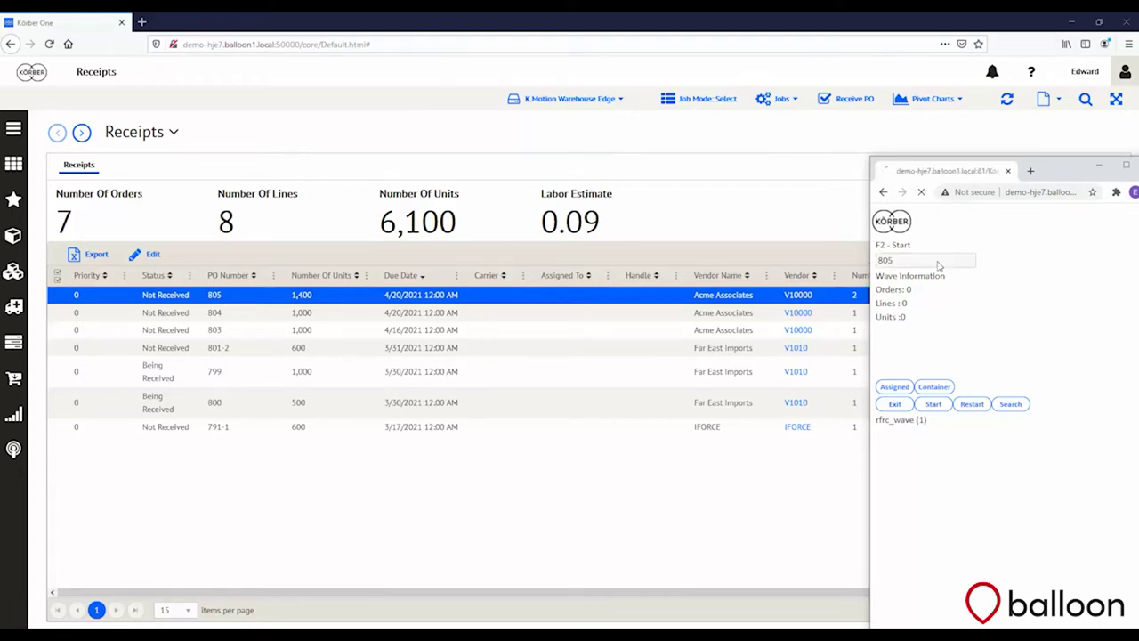
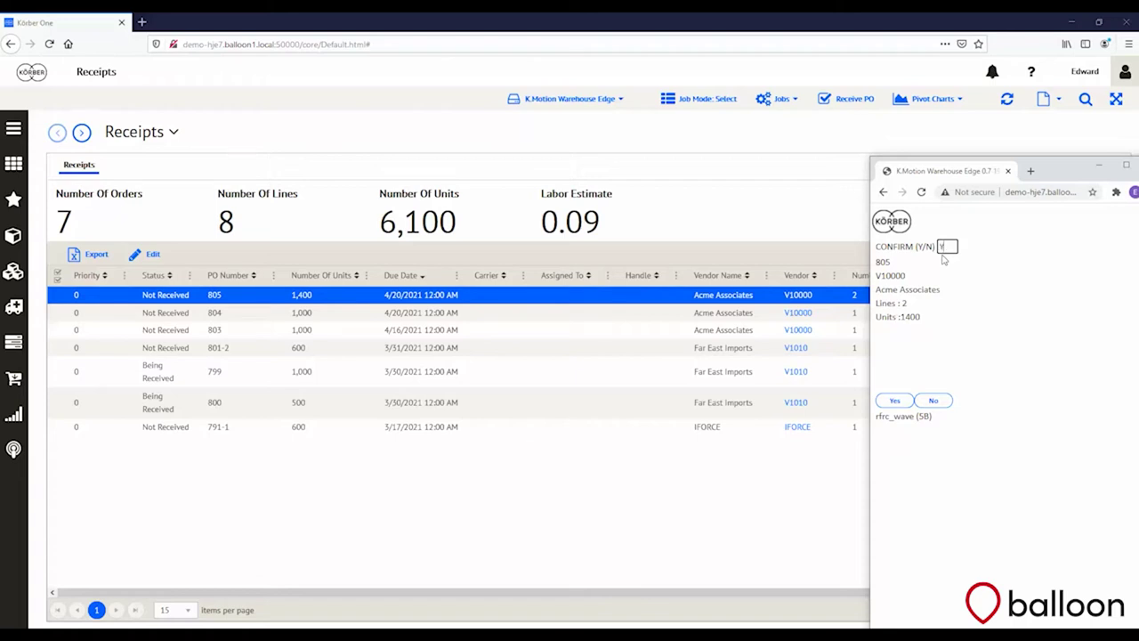
type("y")
key("Return")
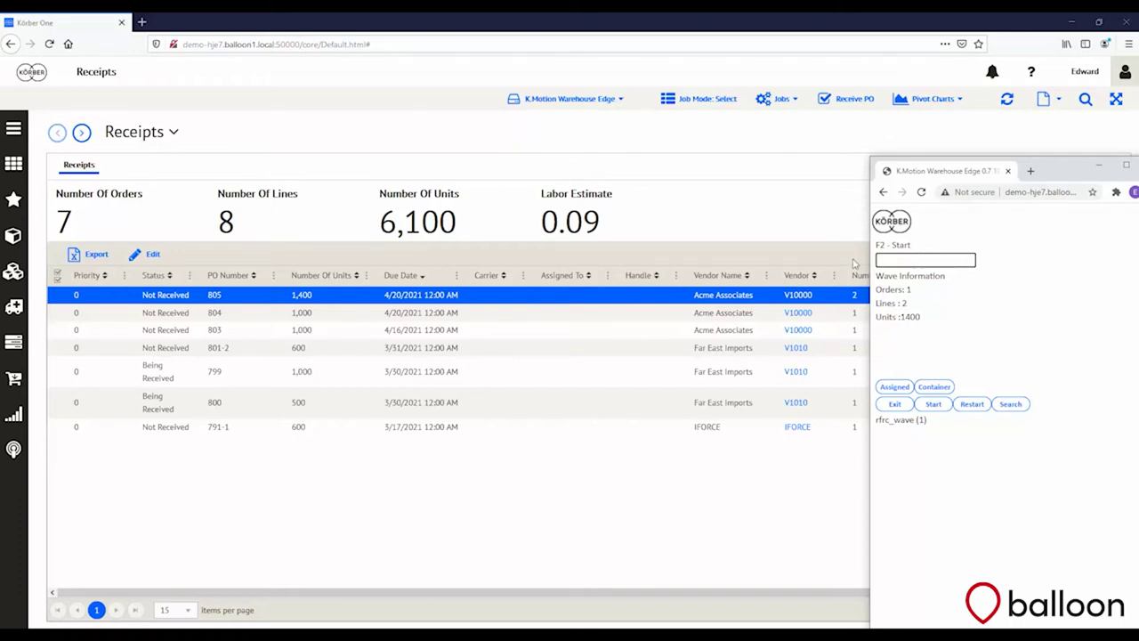
left_click(933, 404)
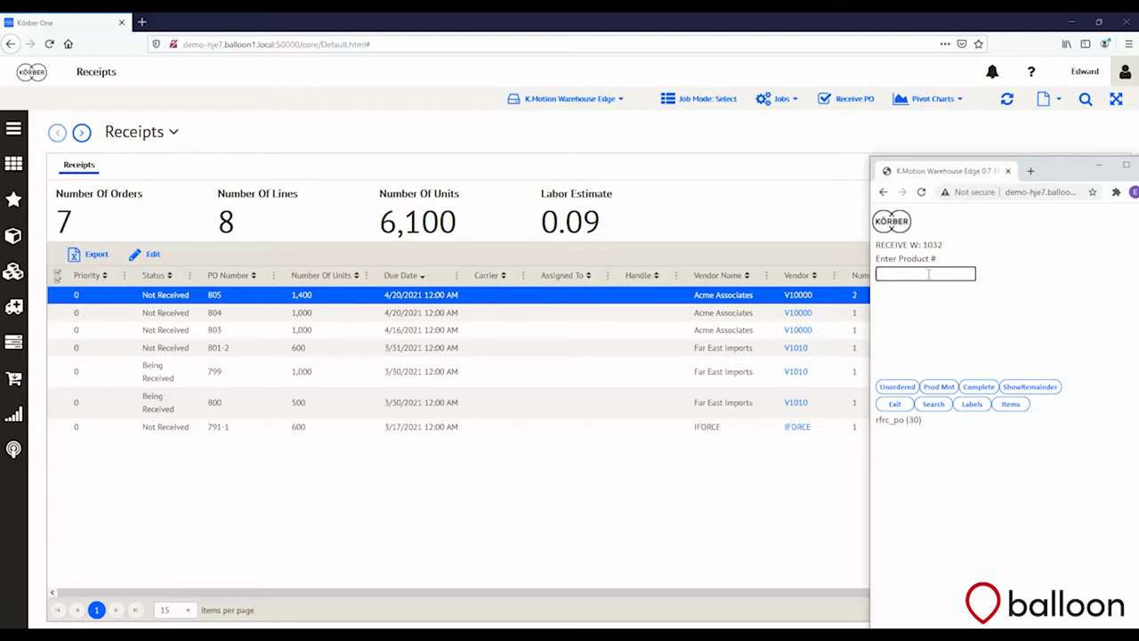
Check purchase order 805's receipt details in the Körber One window and return to the handheld
left_click(201, 303)
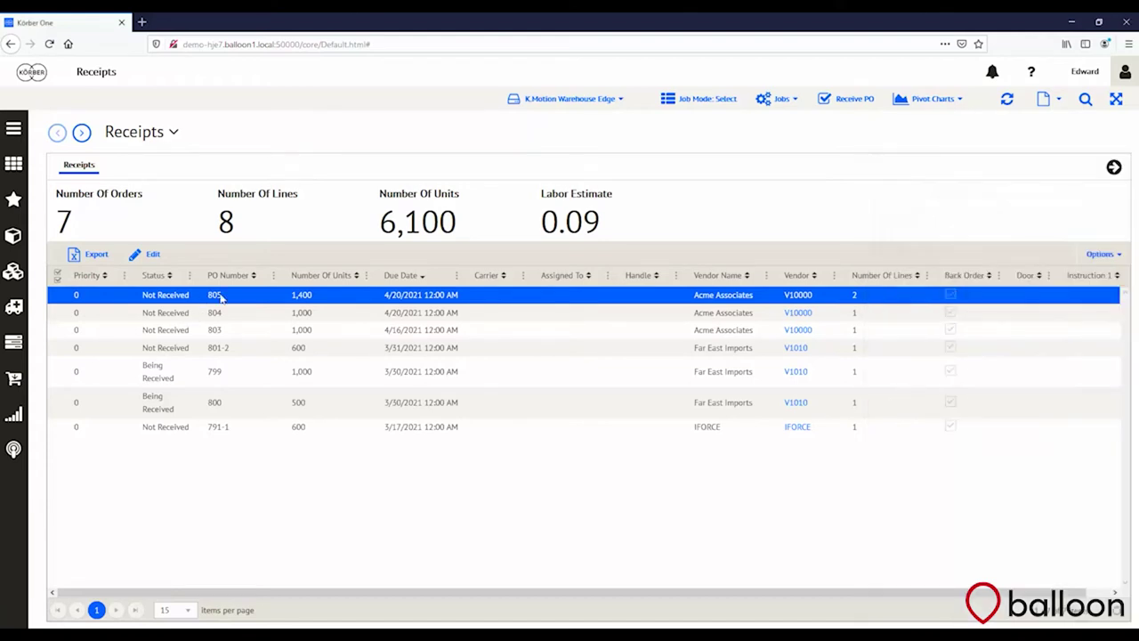
left_click(1112, 168)
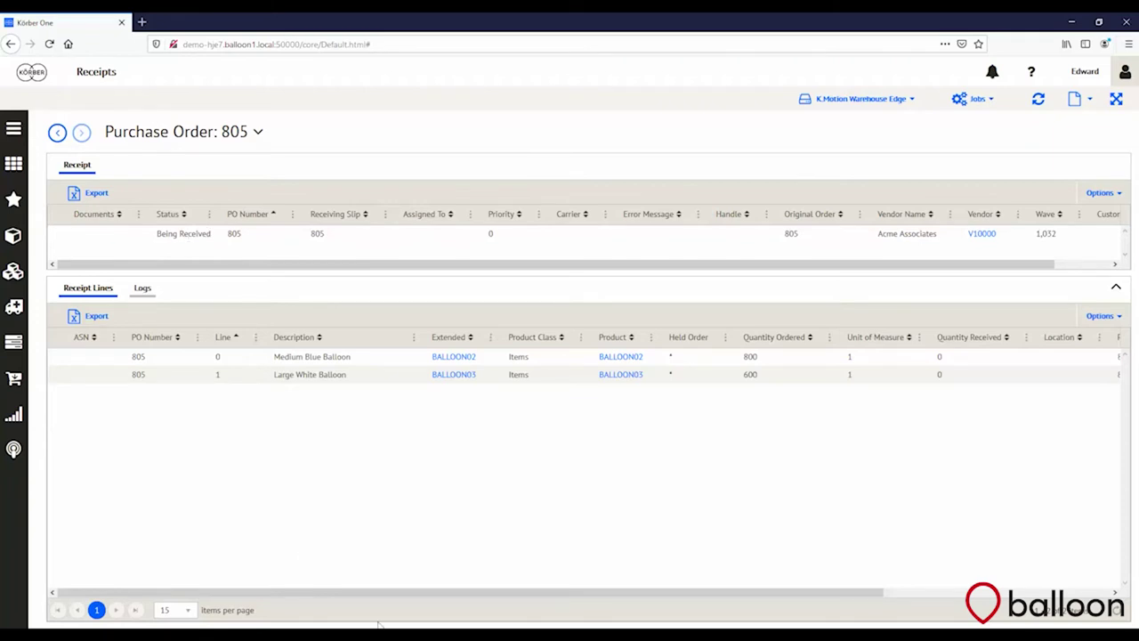
key("alt+Tab")
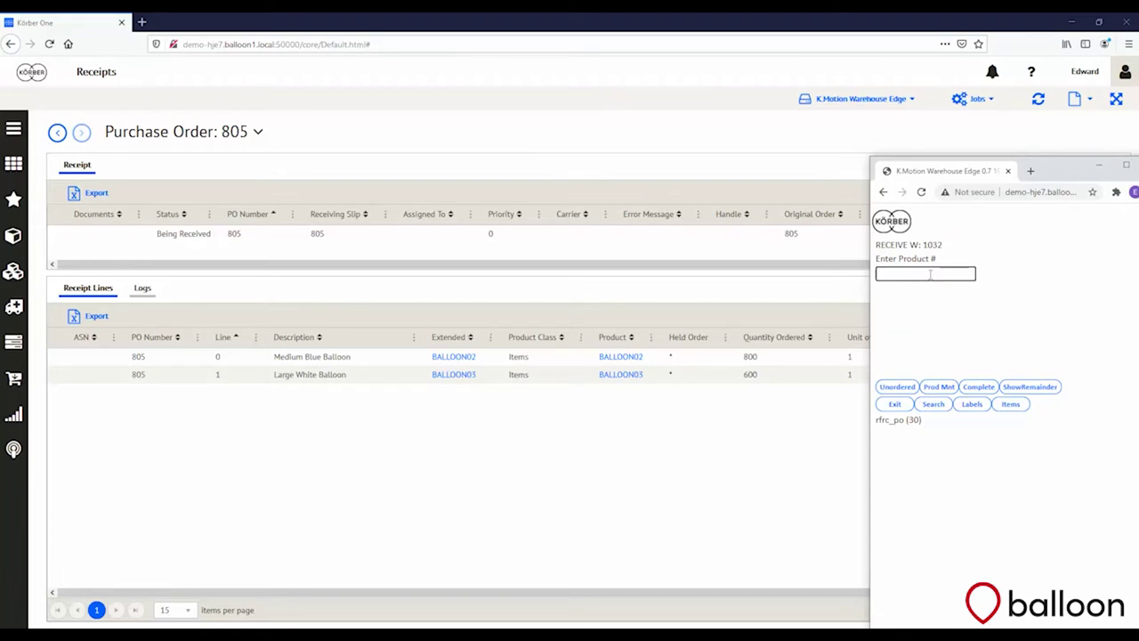
Receive product BALLOON02 on the handheld with a quantity per pack of 50 and 16 packs
type("BALLOON02")
key("Return")
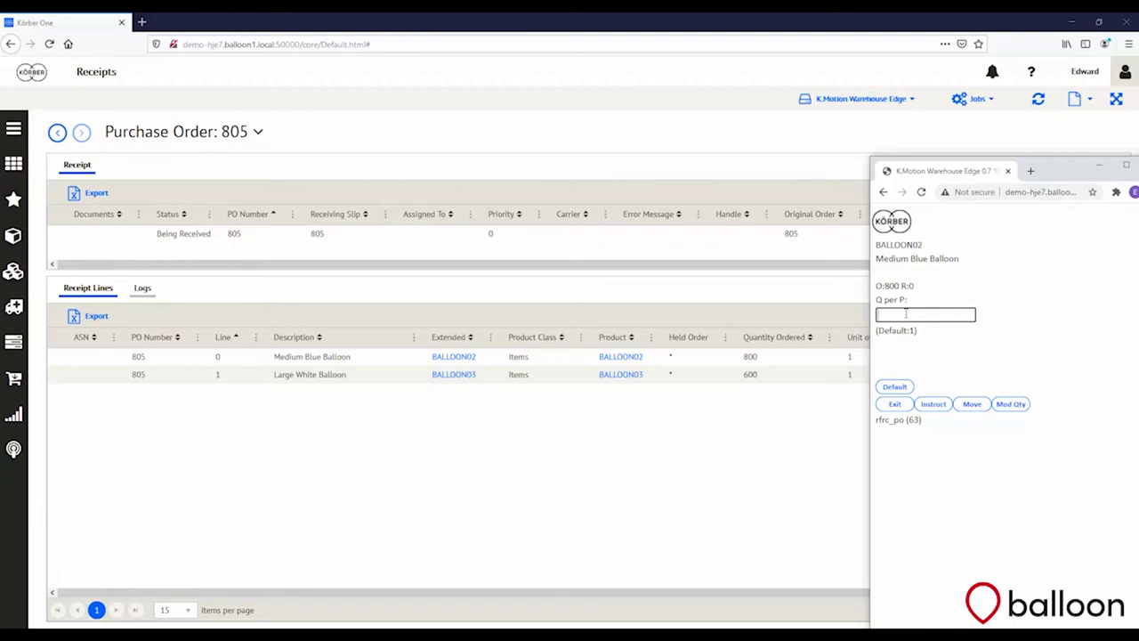
type("50")
key("Return")
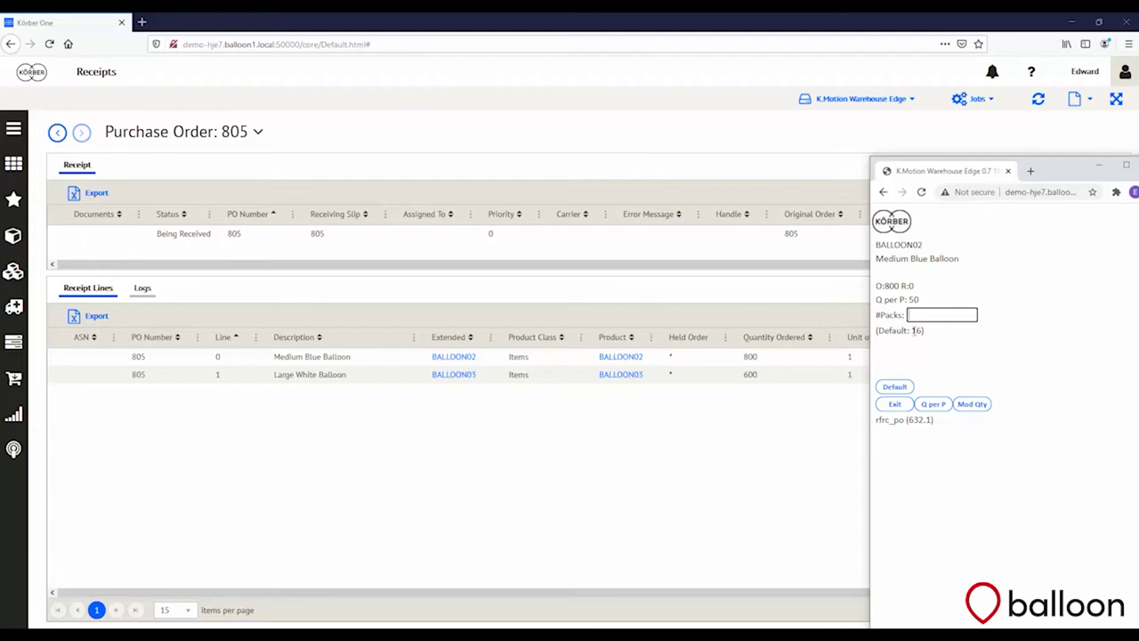
type("16")
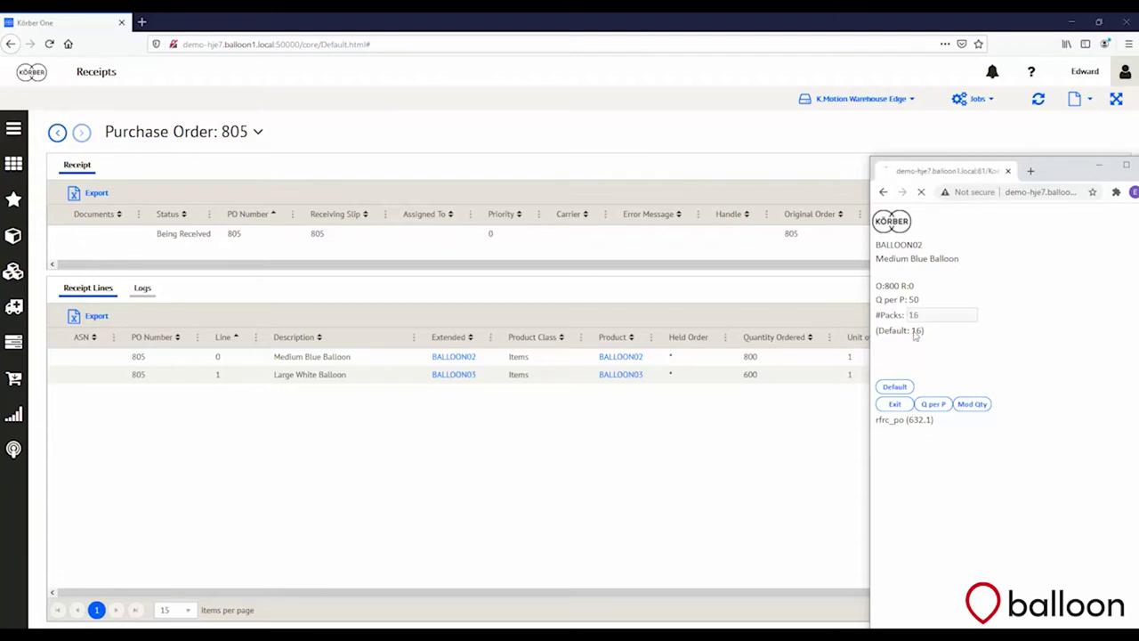
key("Return")
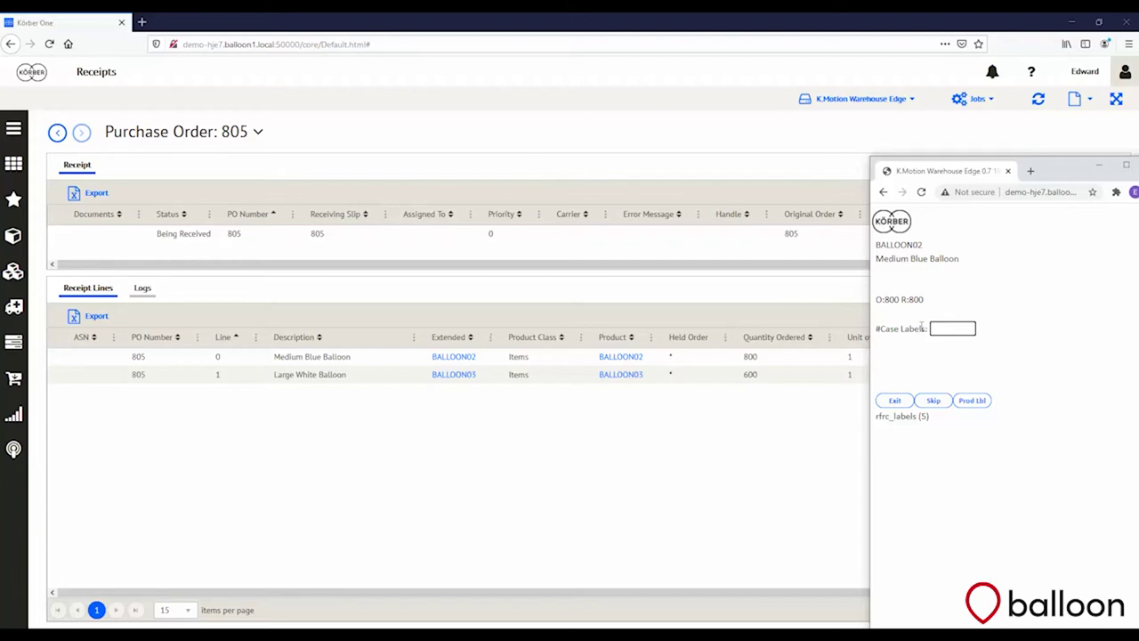
Move past the case label entry and put the received BALLOON02 packs away in bin B134A
key("Return")
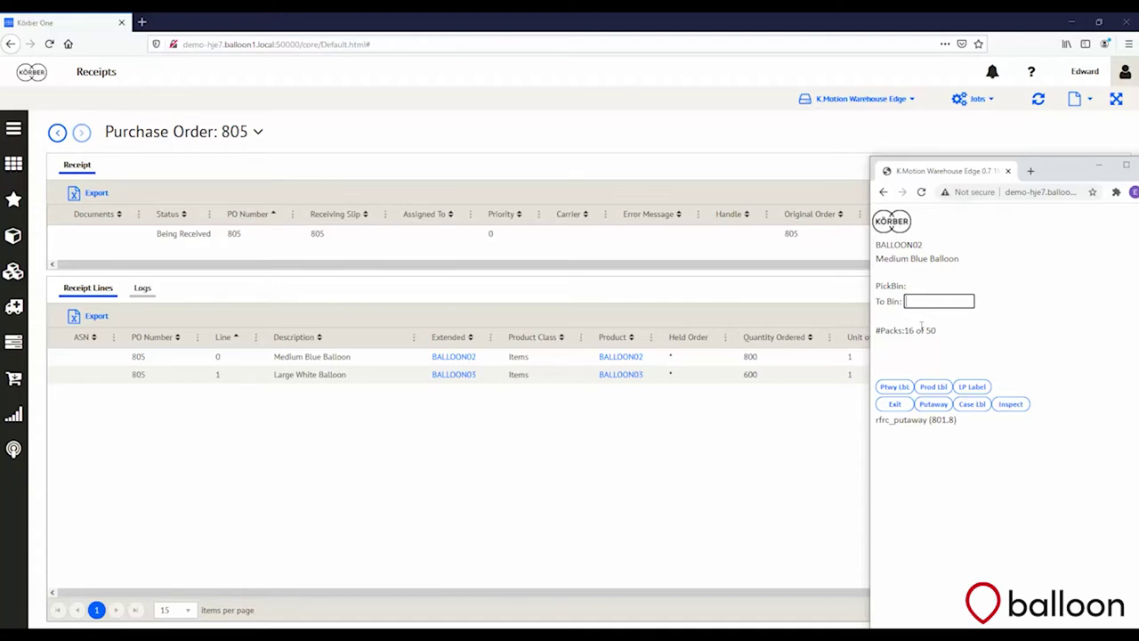
type("b01a1")
key("Return")
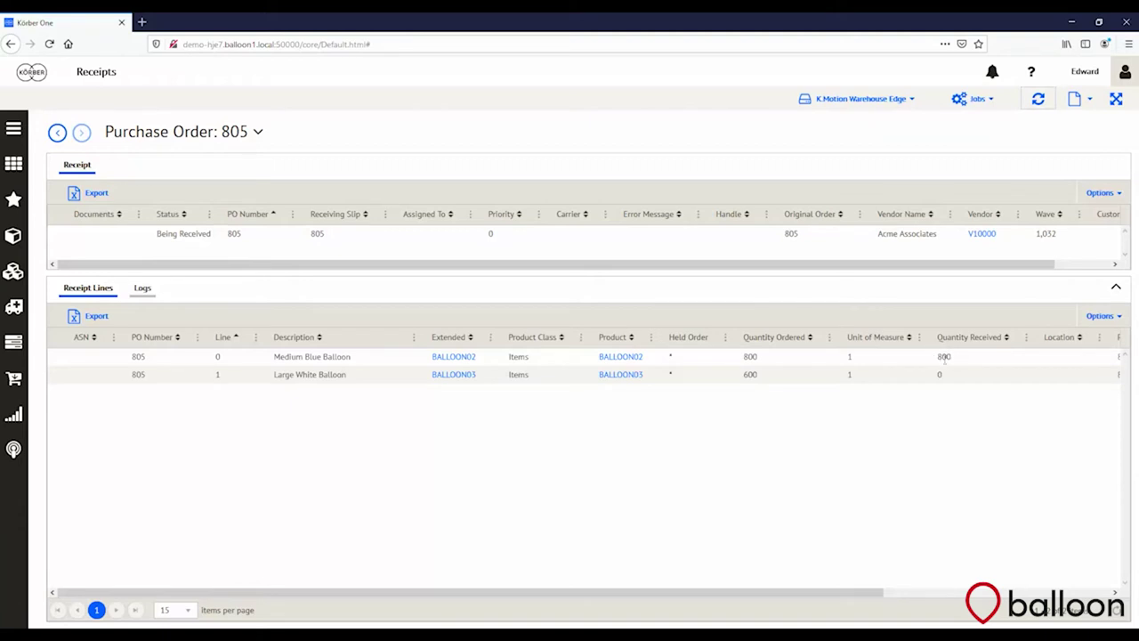
View BALLOON02's inventory from purchase order 805's receipt lines in Körber One and return to the purchase order
left_click(621, 357)
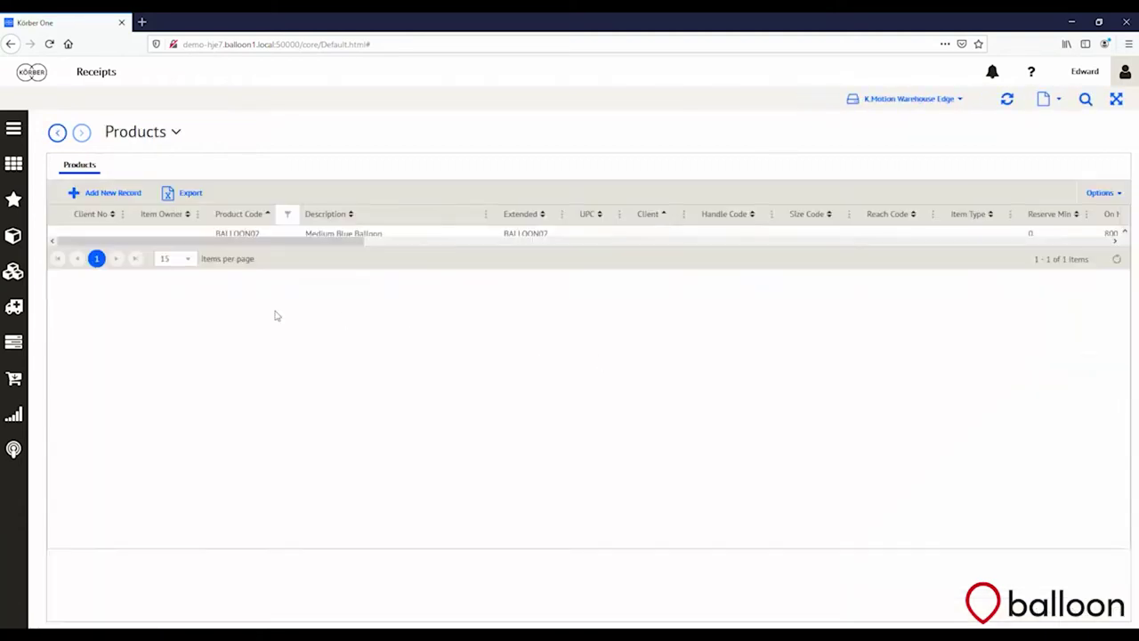
left_click(238, 236)
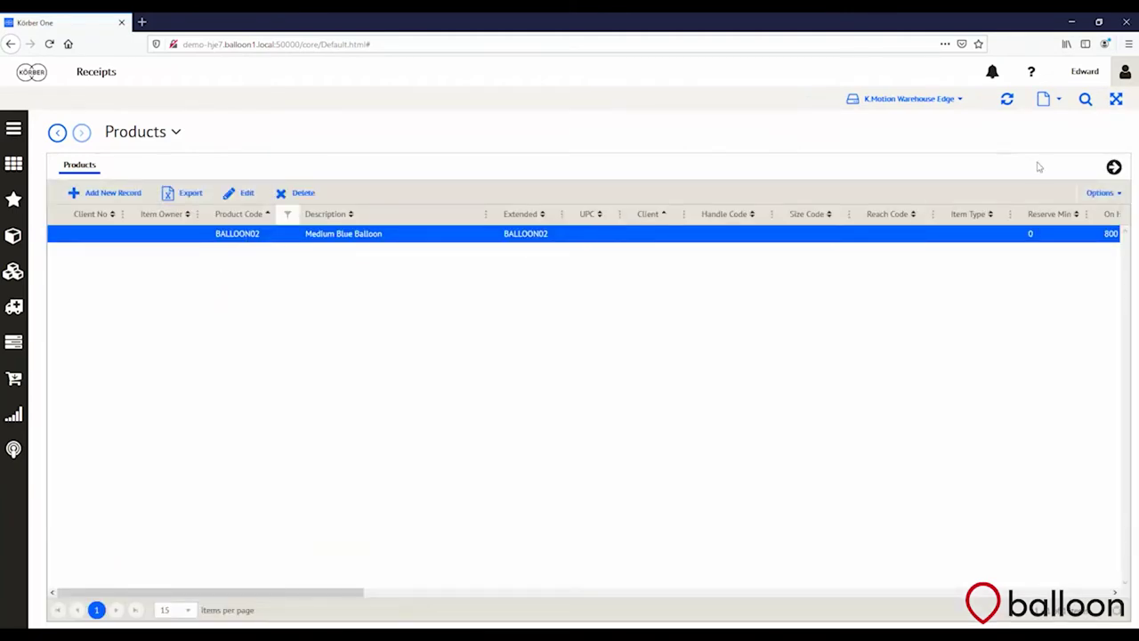
left_click(1113, 168)
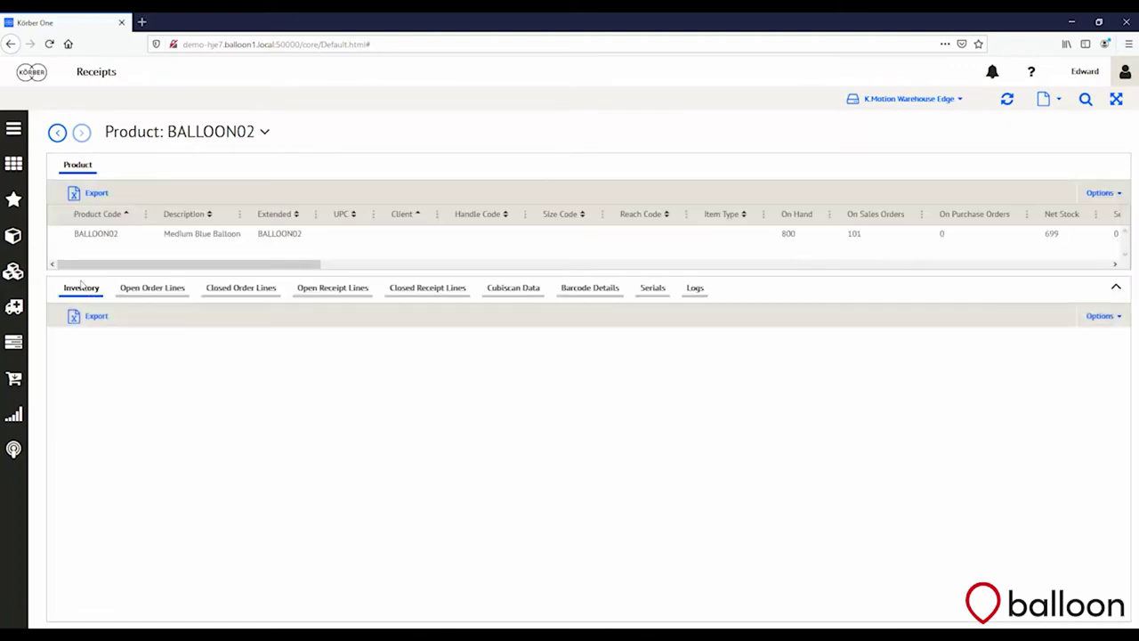
left_click(81, 285)
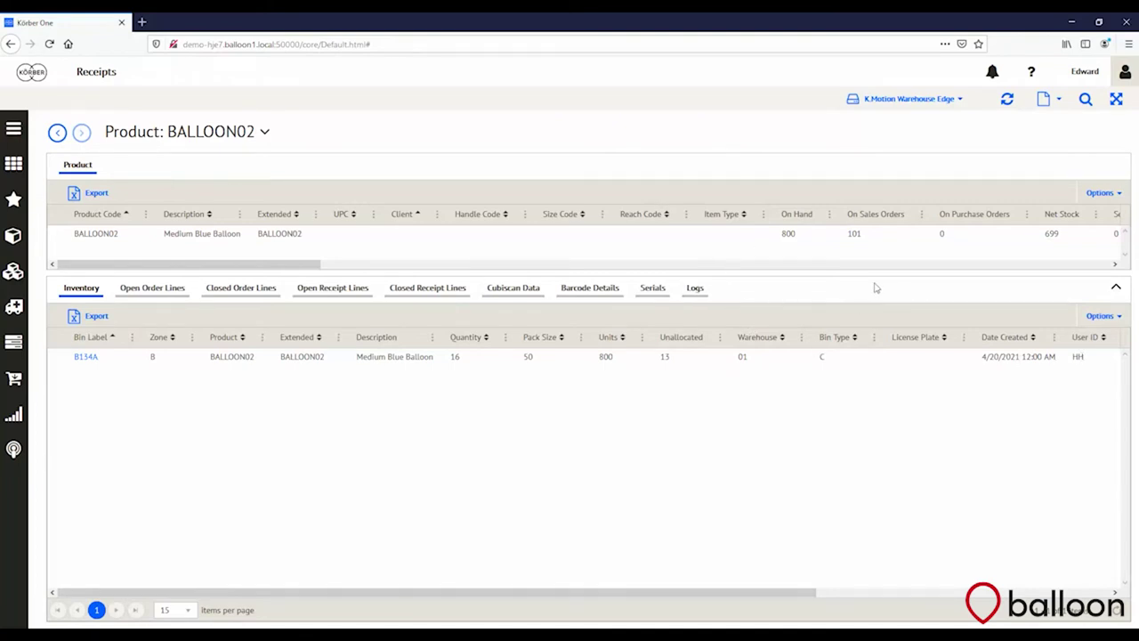
left_click(58, 133)
left_click(58, 133)
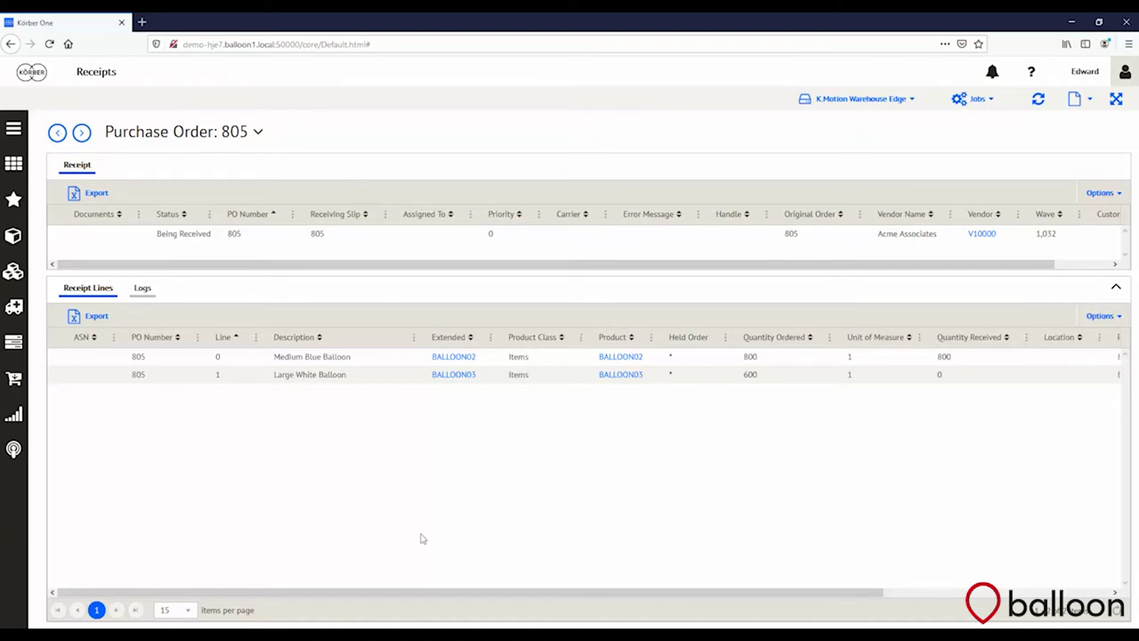
On the handheld, show the remaining items and receive Large White Balloon with a quantity per pack of 5 and 120 packs
key("alt+Tab")
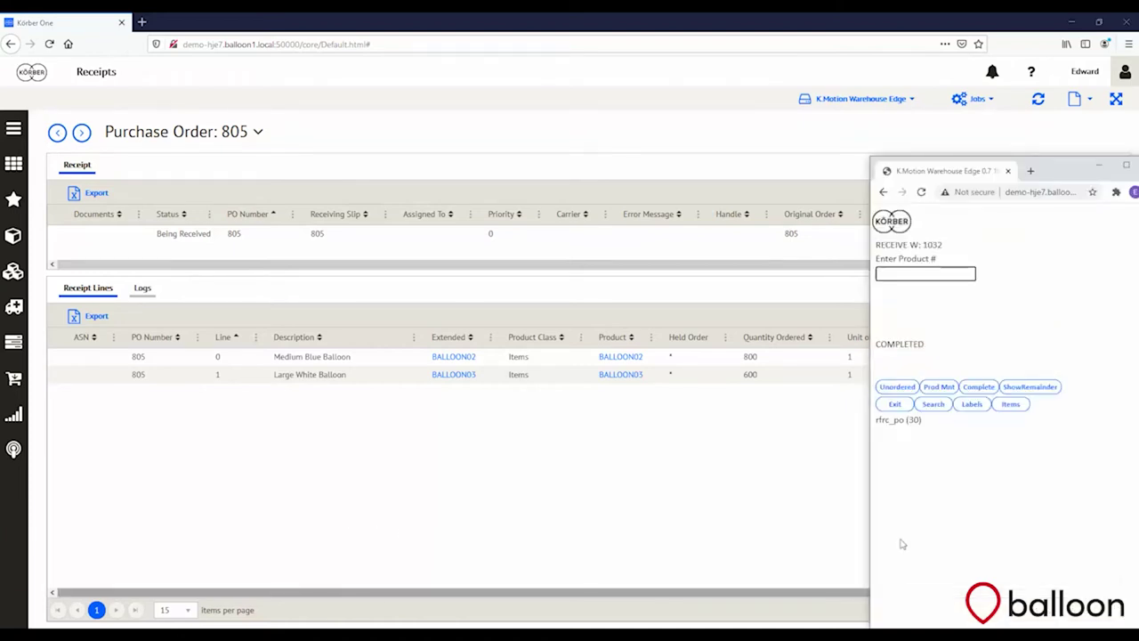
left_click(949, 271)
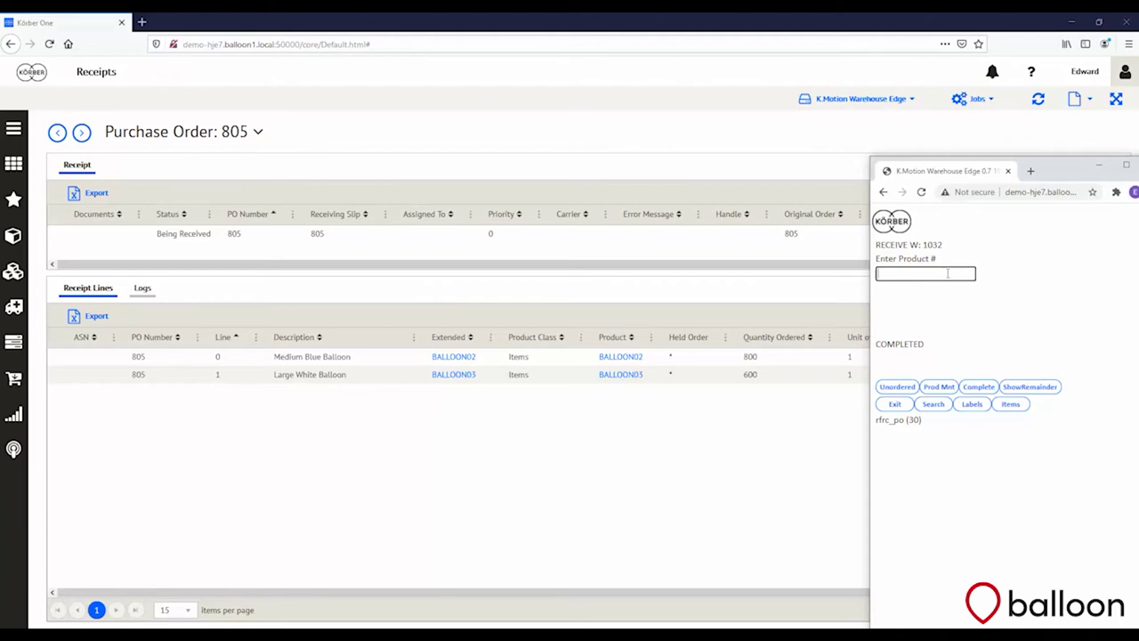
left_click(1015, 392)
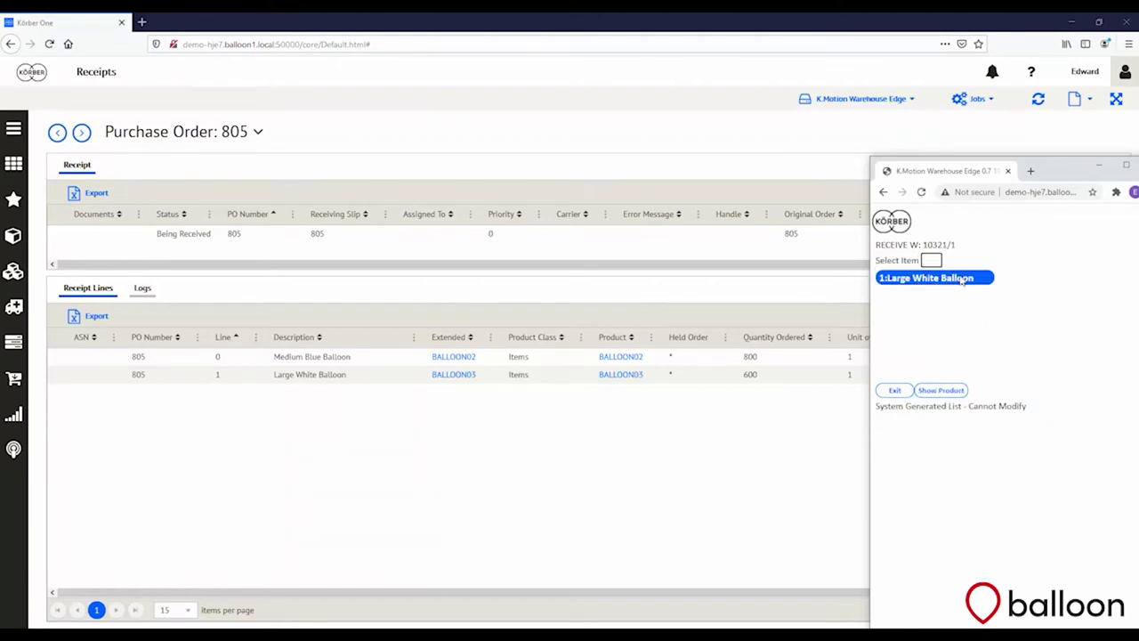
left_click(961, 280)
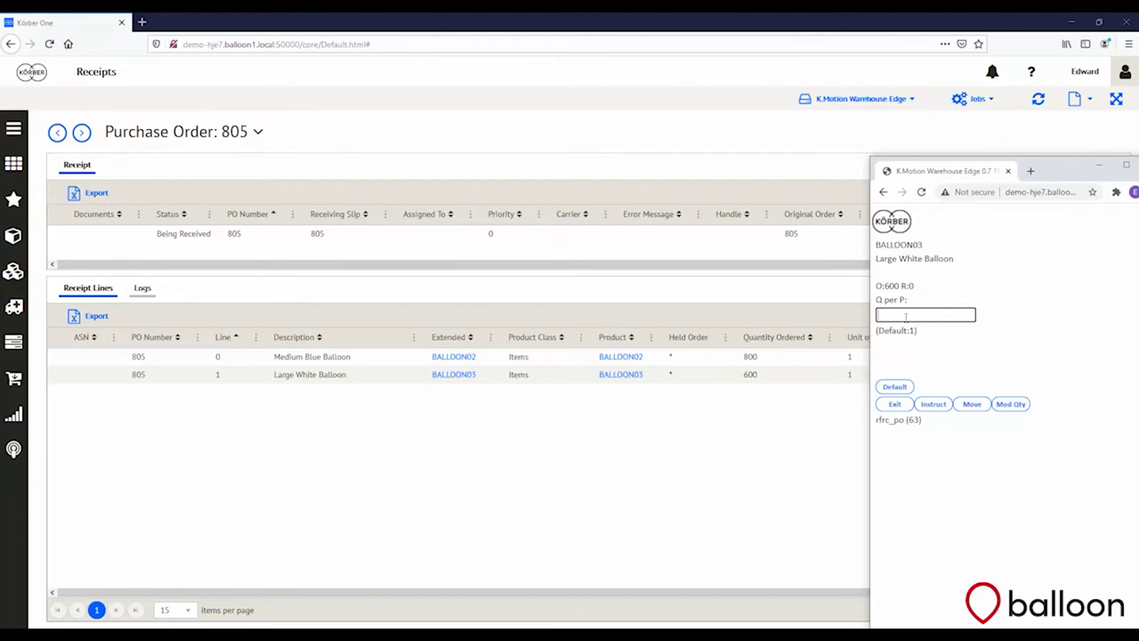
type("5")
key("Return")
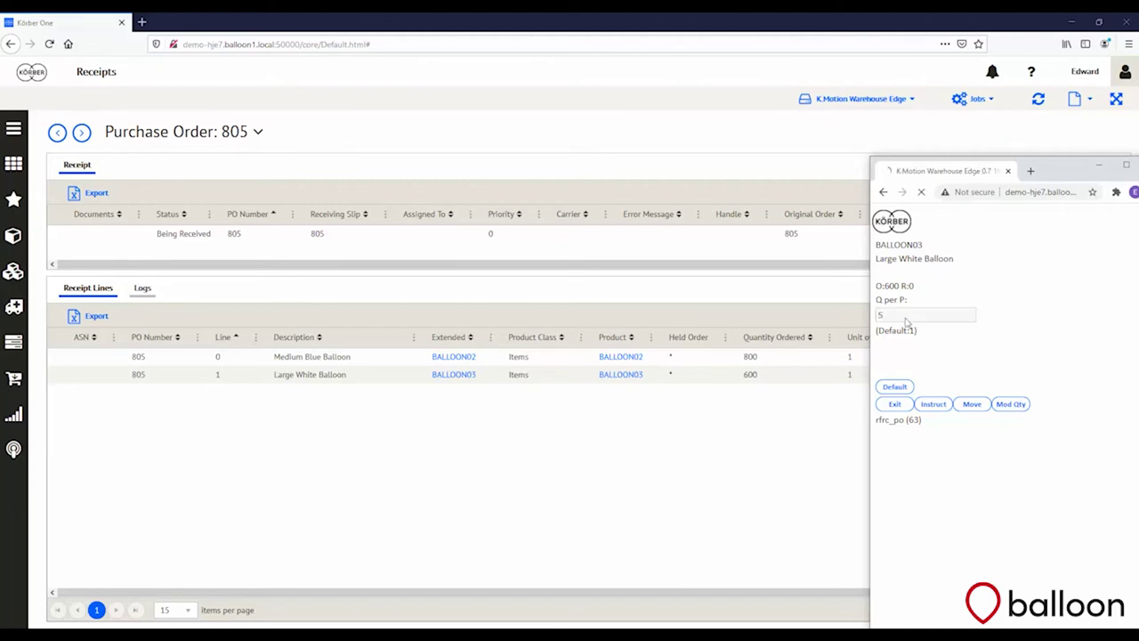
type("120")
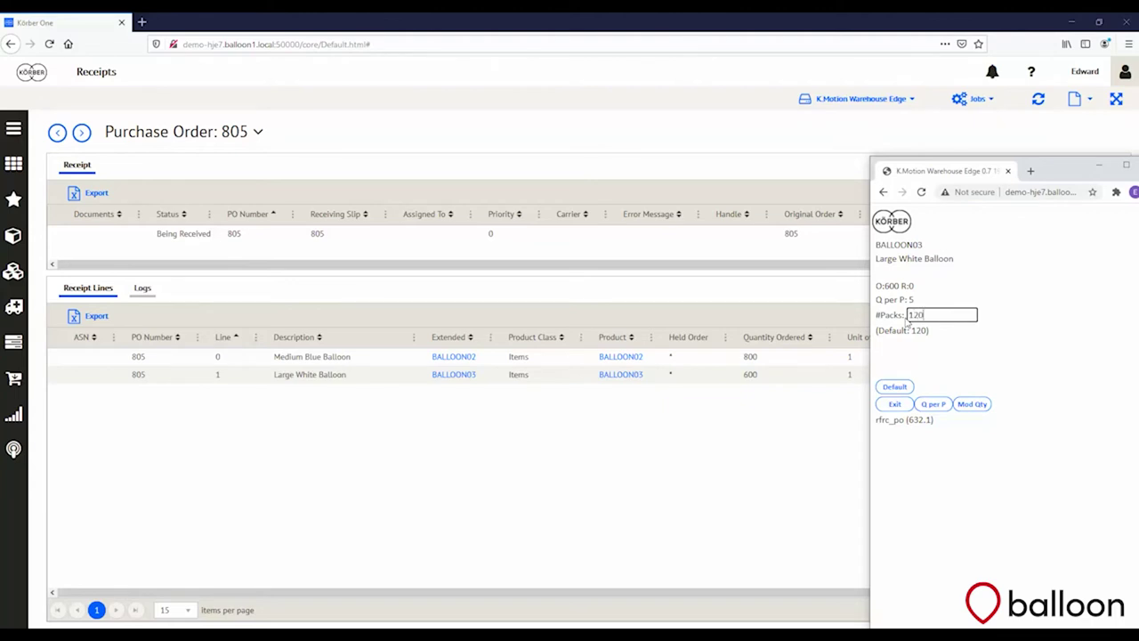
key("Return")
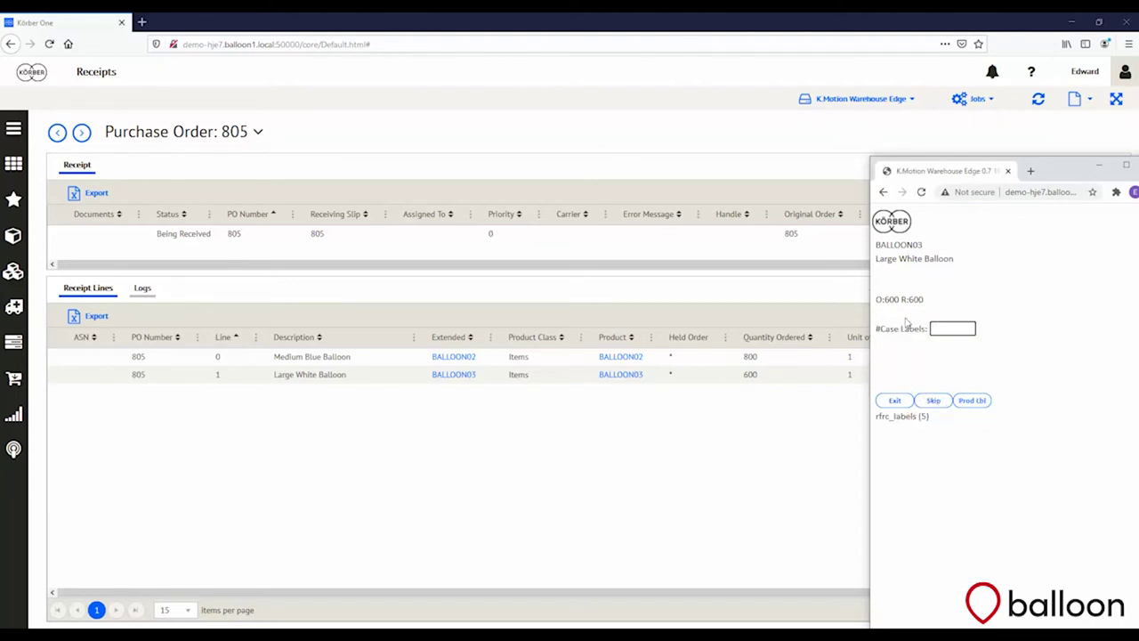
Move past the case label entry, put the BALLOON03 packs away in bin B162A and complete the purchase order's receiving
key("Return")
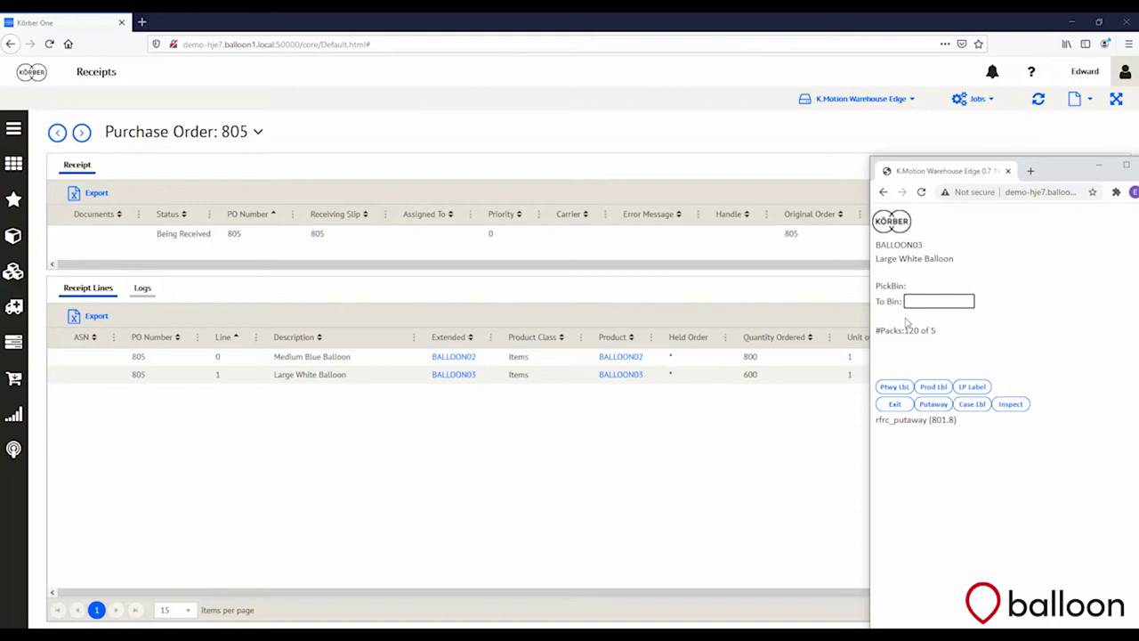
type("b162a")
key("Return")
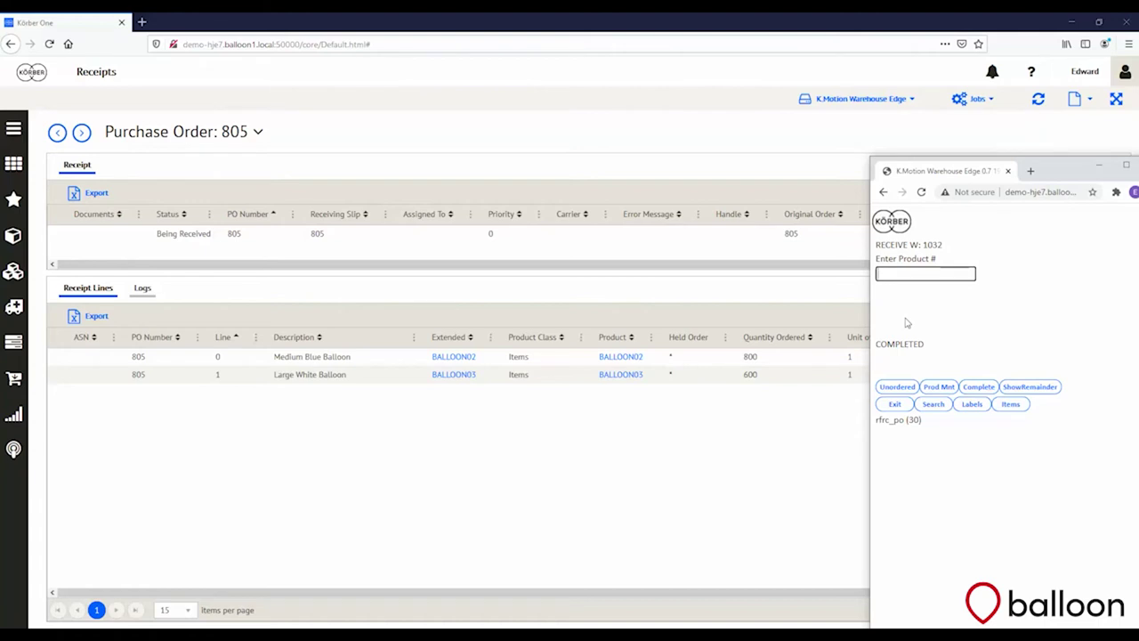
left_click(972, 385)
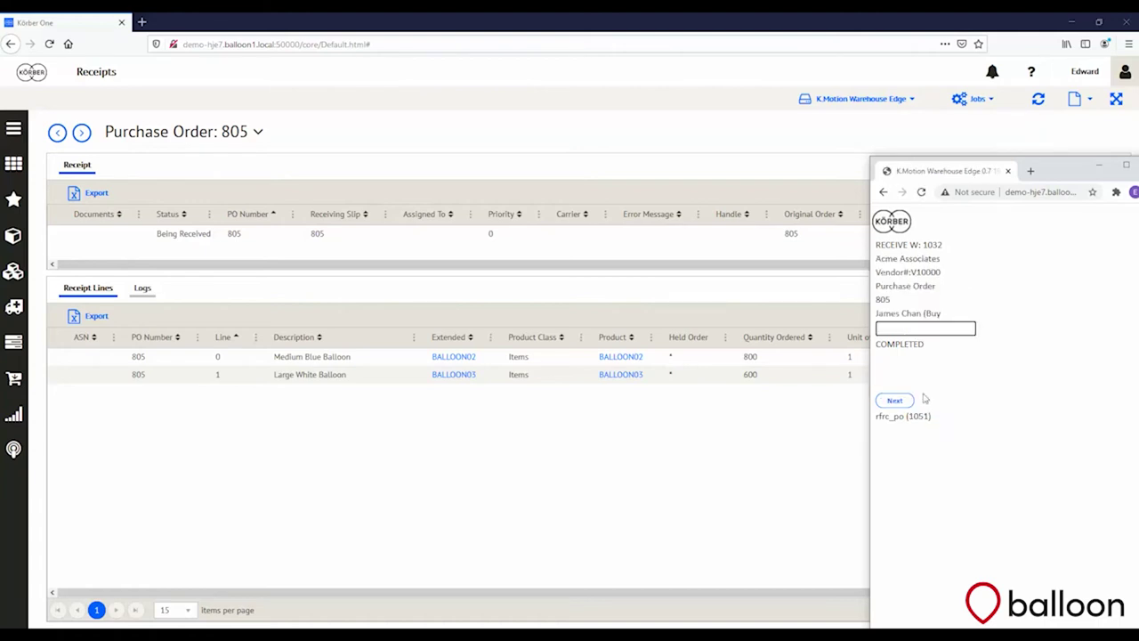
left_click(897, 401)
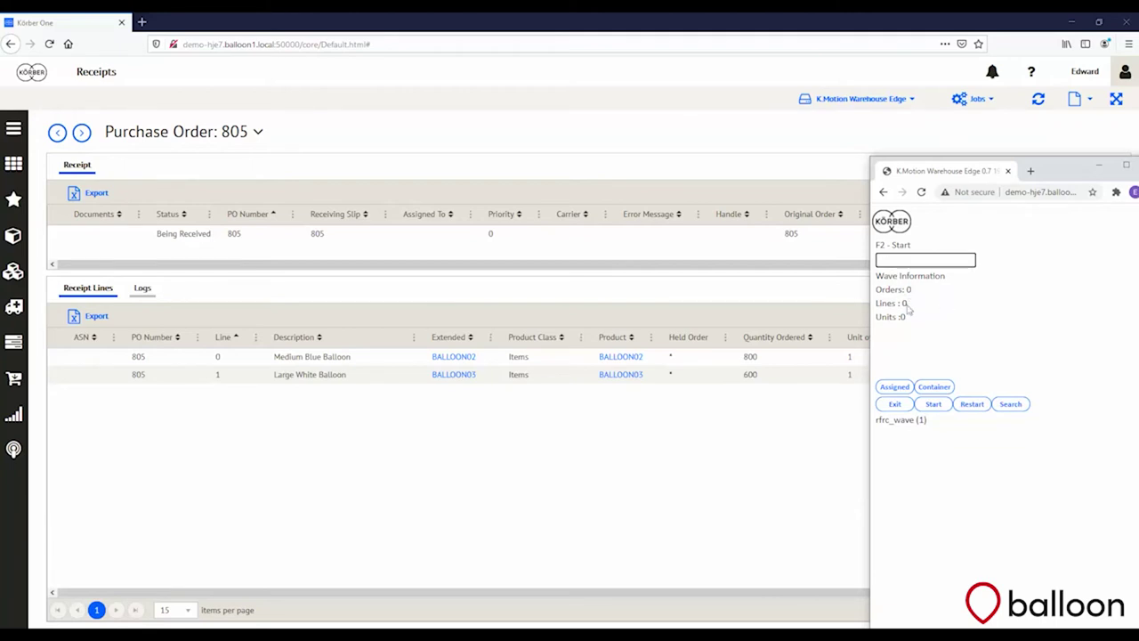
Switch to the Körber One window, return from purchase order 805 to the Receipts list and refresh it
left_click(760, 453)
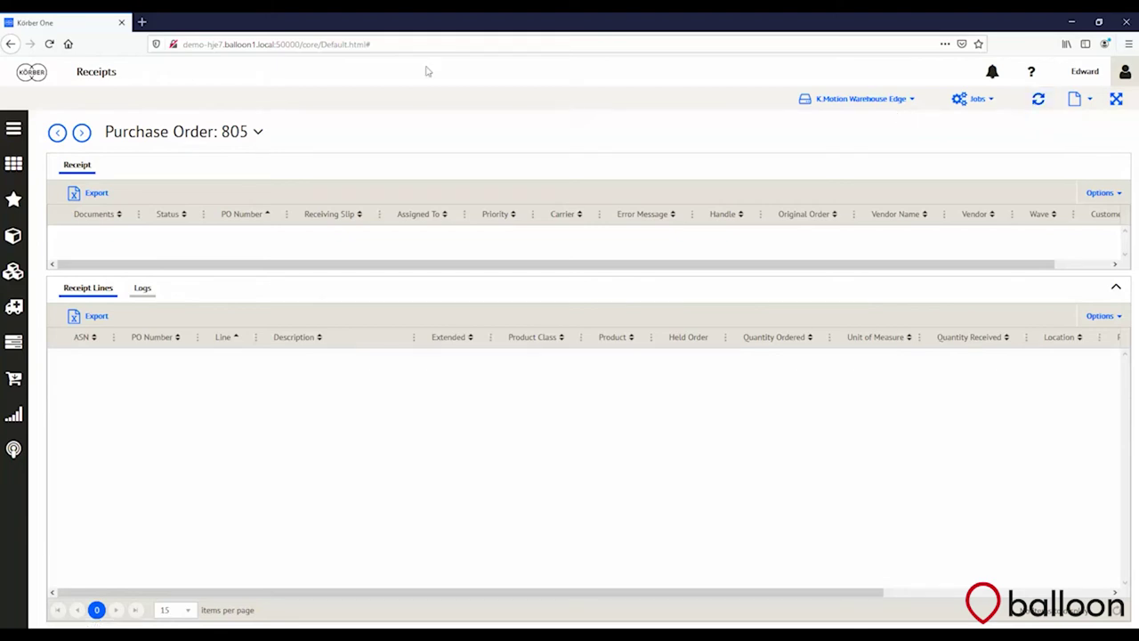
left_click(57, 135)
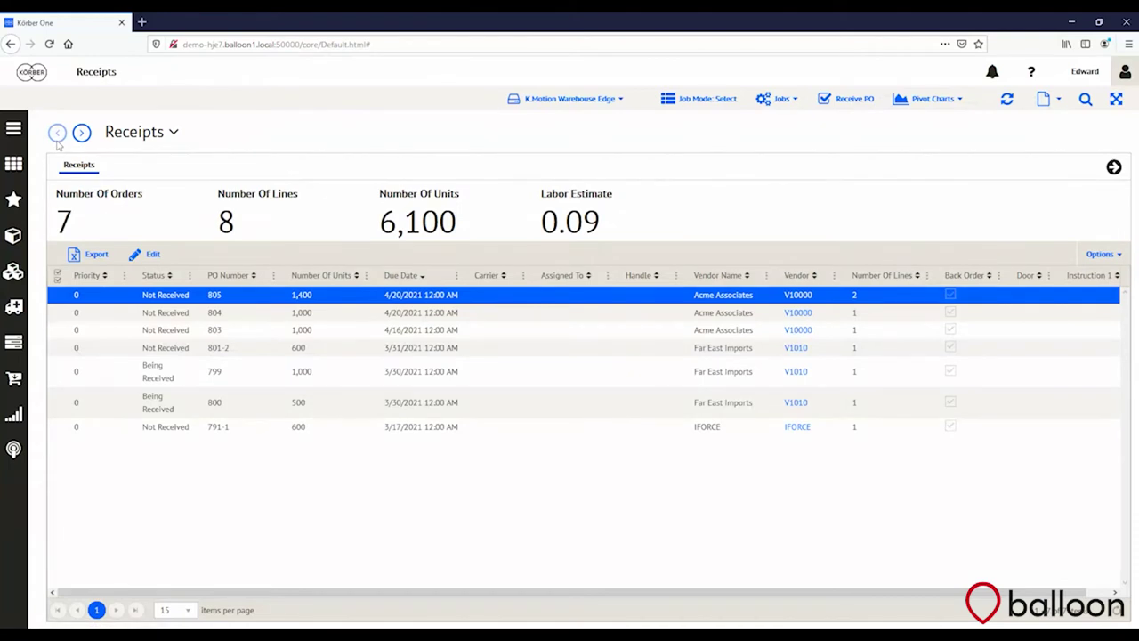
left_click(1001, 98)
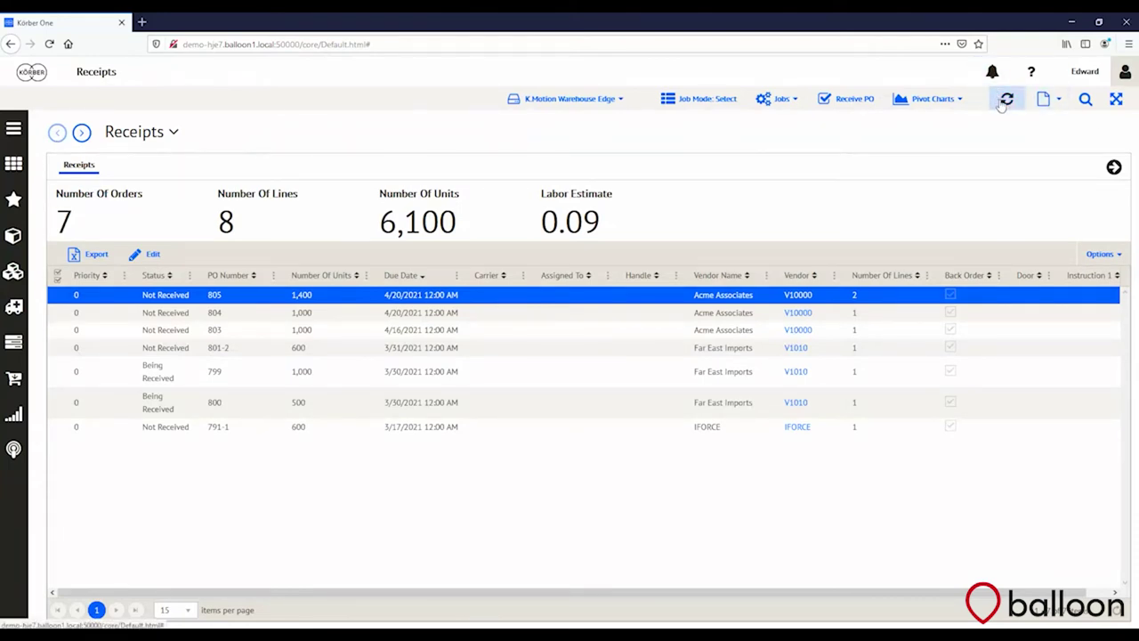
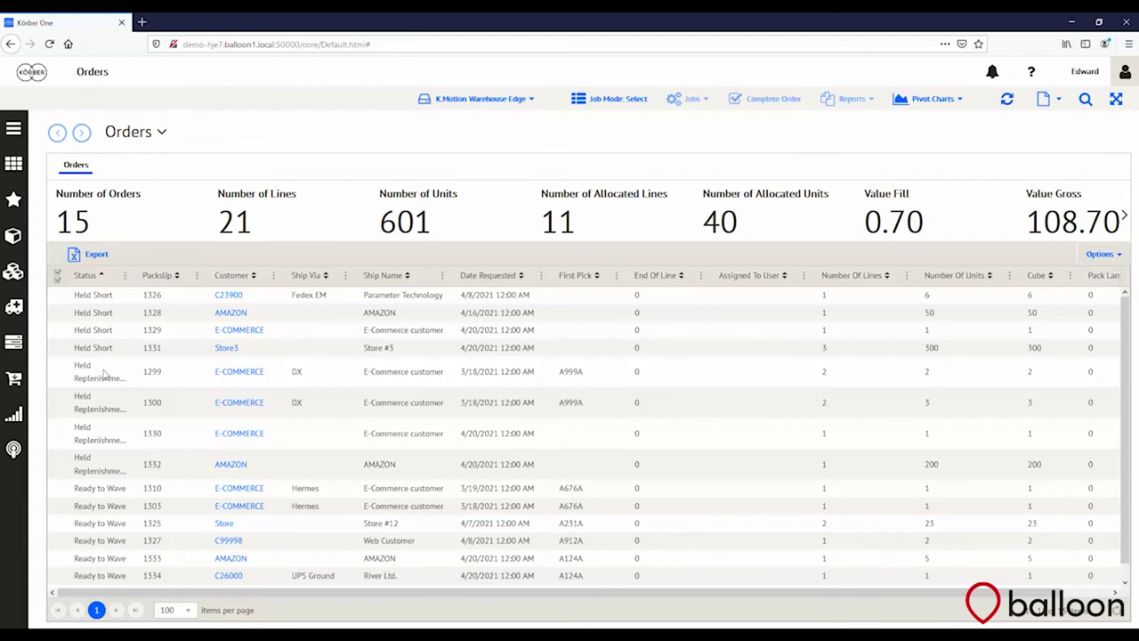
Open order 1332 from the Orders list and examine its order line's hold reason, quantities and product
left_click(84, 464)
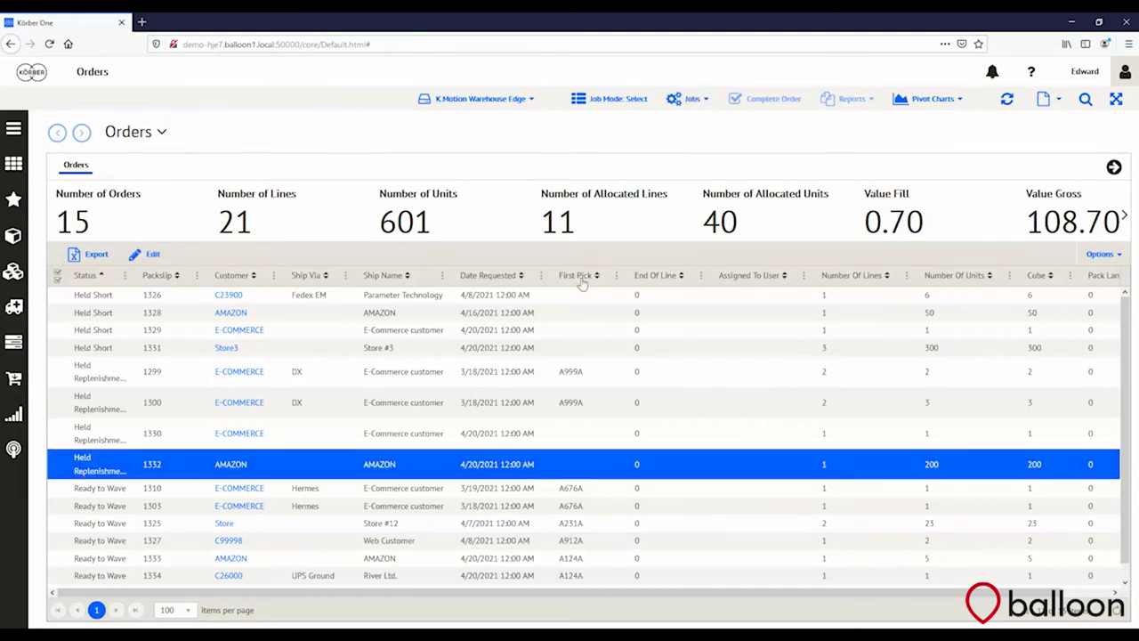
left_click(1115, 169)
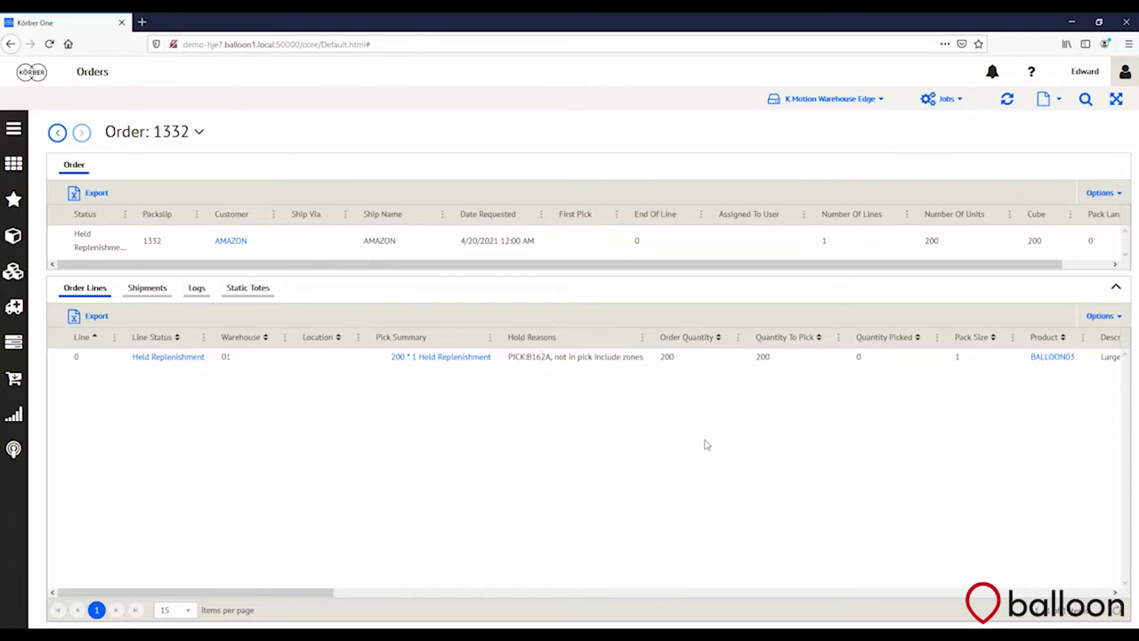
scroll(706, 444, "right", 5)
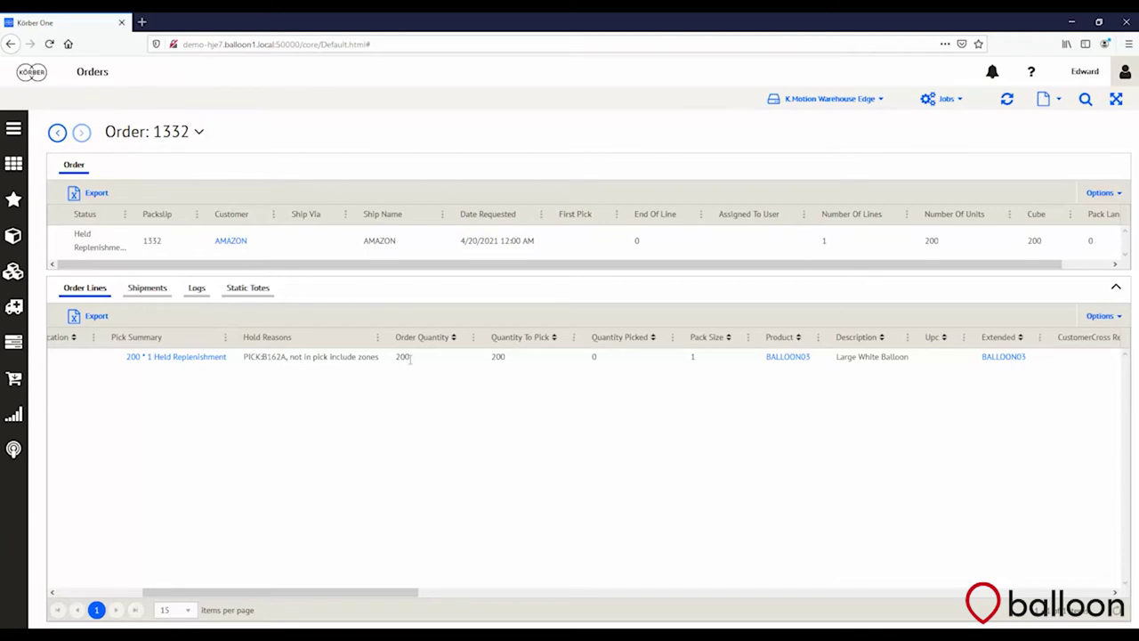
scroll(410, 357, "left", 3)
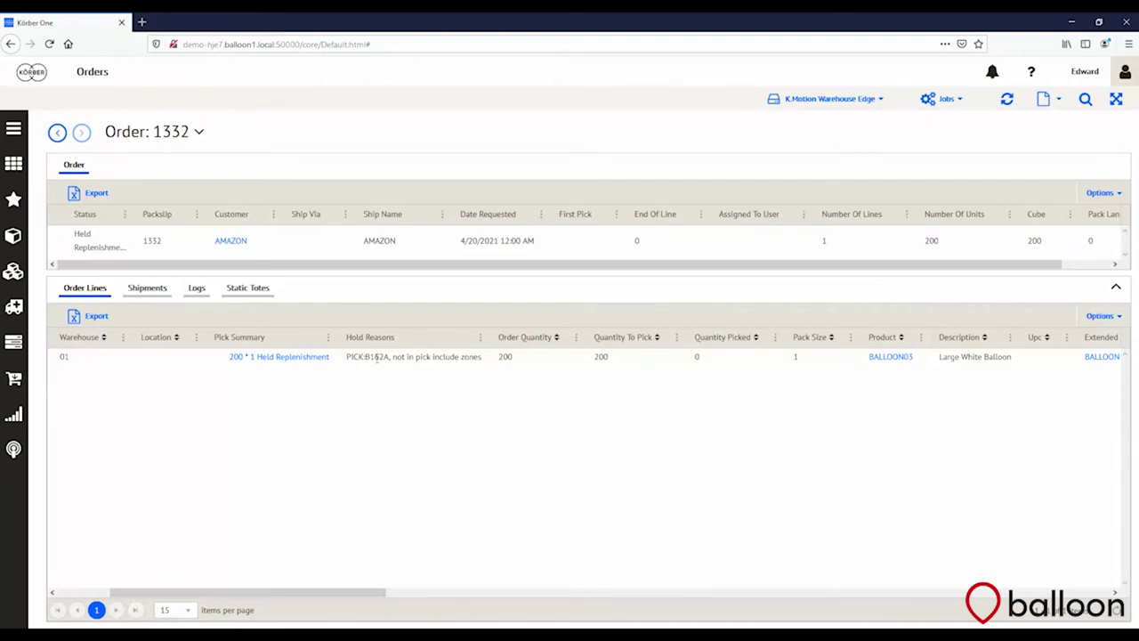
Leave order 1332 and open the Replenishment list with refreshed data
left_click(57, 132)
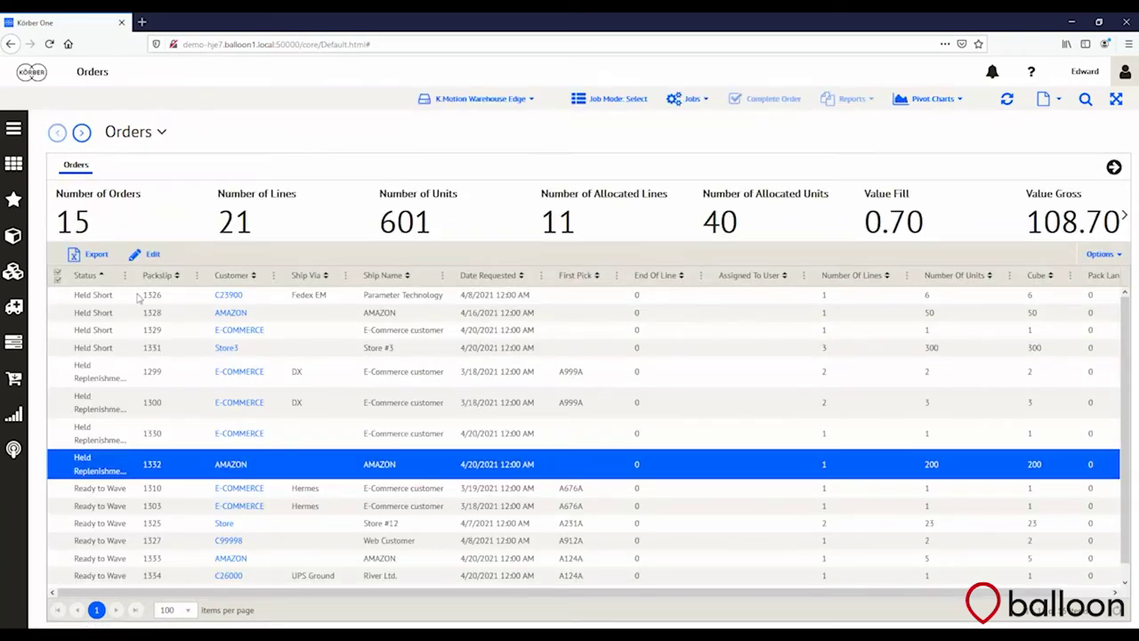
left_click(14, 344)
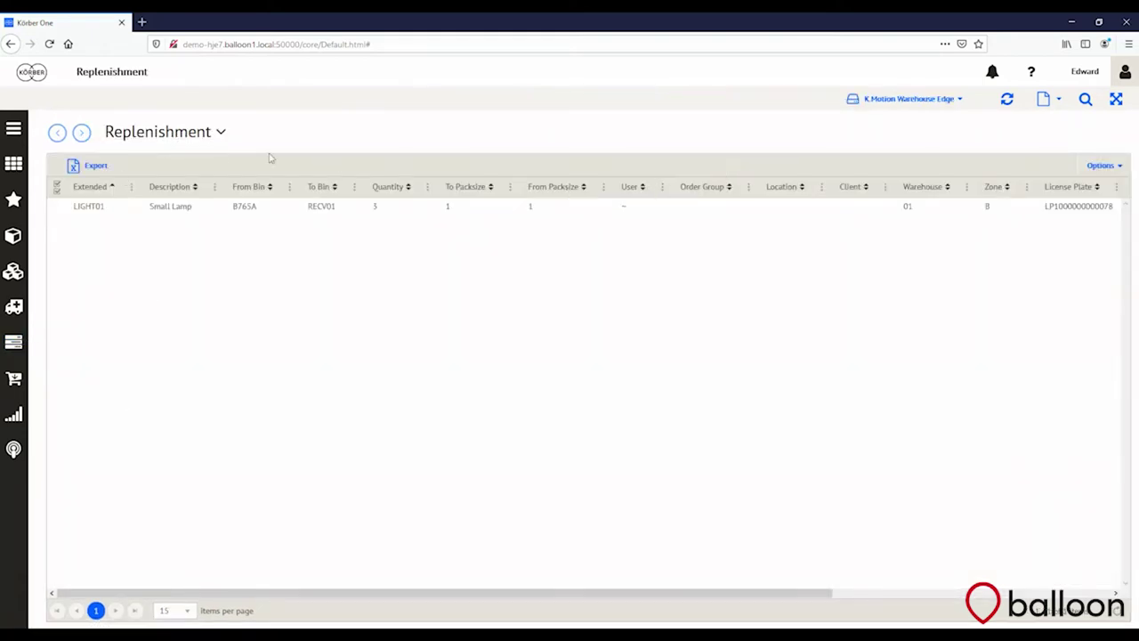
left_click(1008, 100)
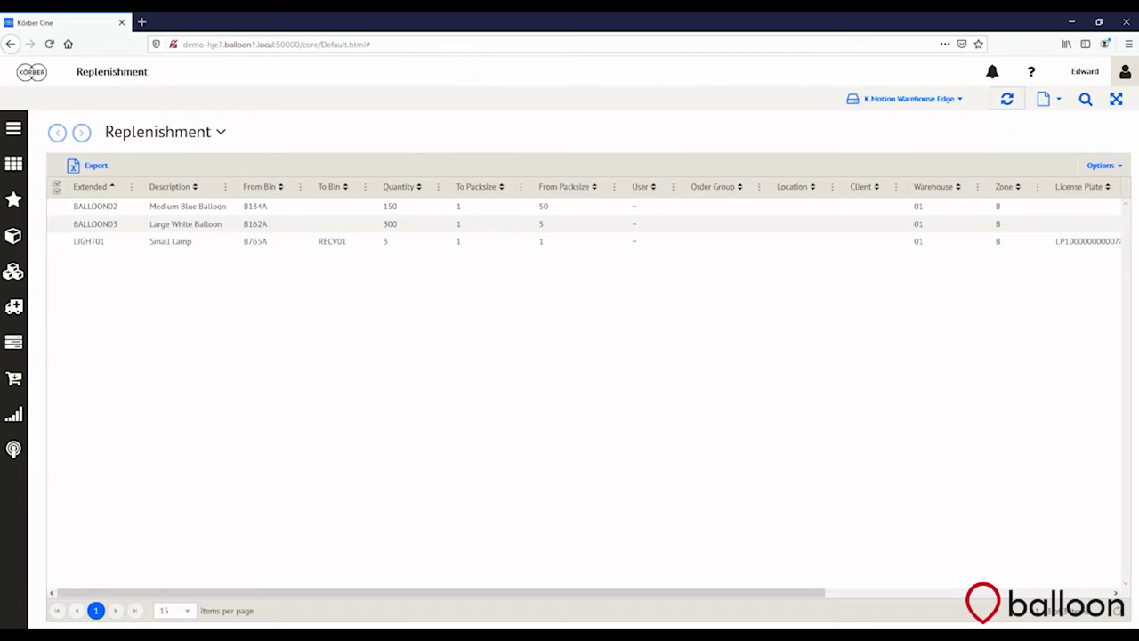
On the handheld, leave receiving and start a Letdown Stock replenishment By Group with B001A as the first bulk bin
left_click(361, 587)
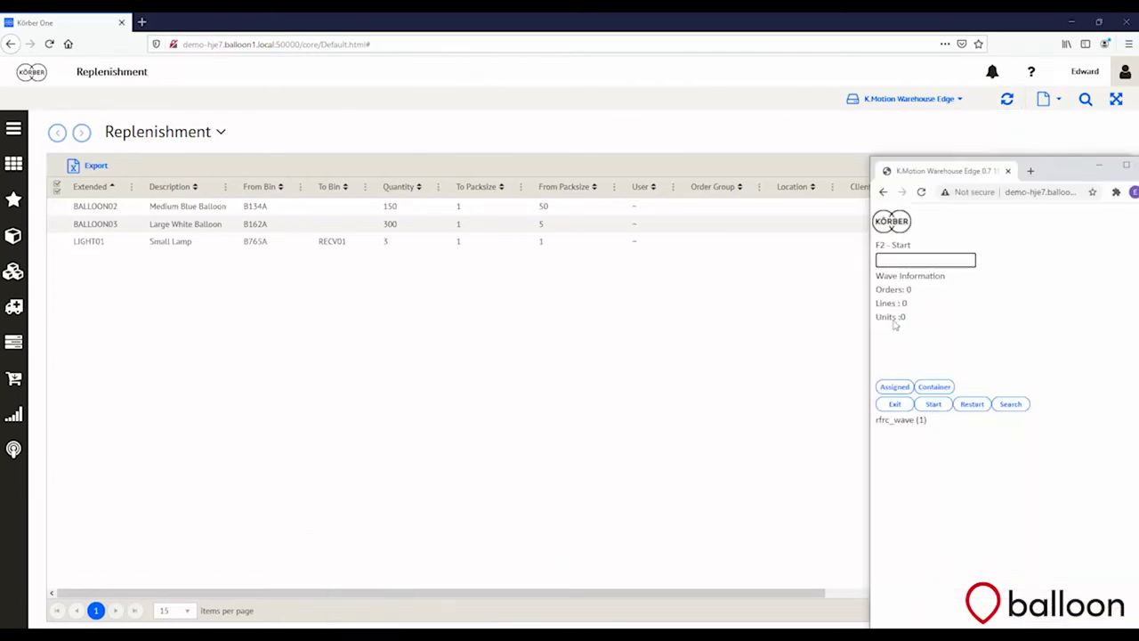
left_click(895, 406)
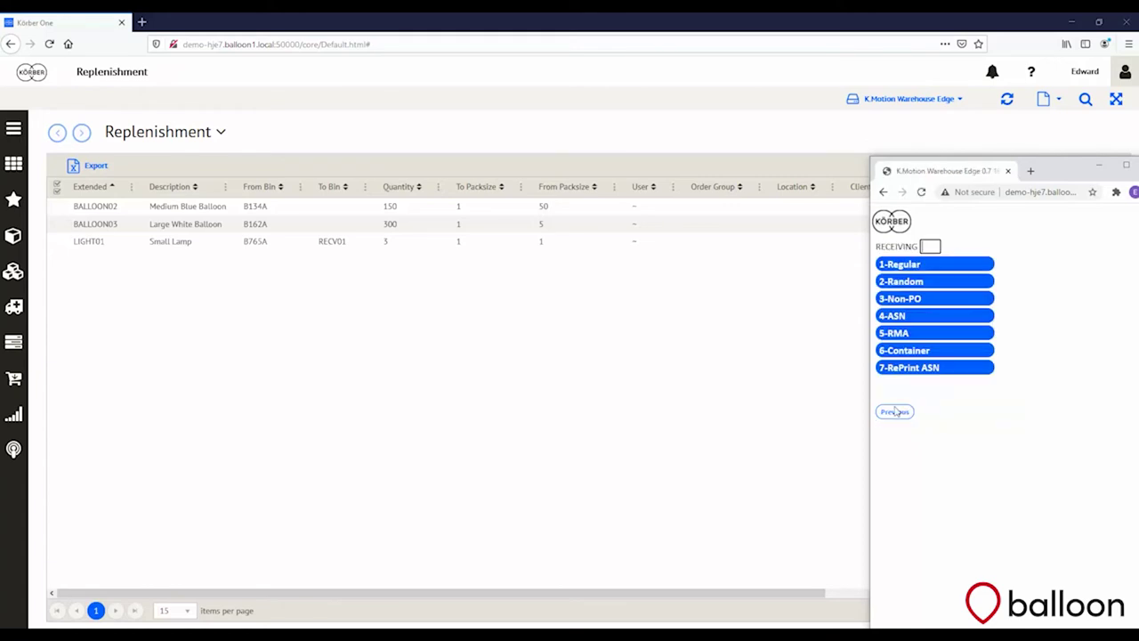
left_click(903, 414)
left_click(911, 300)
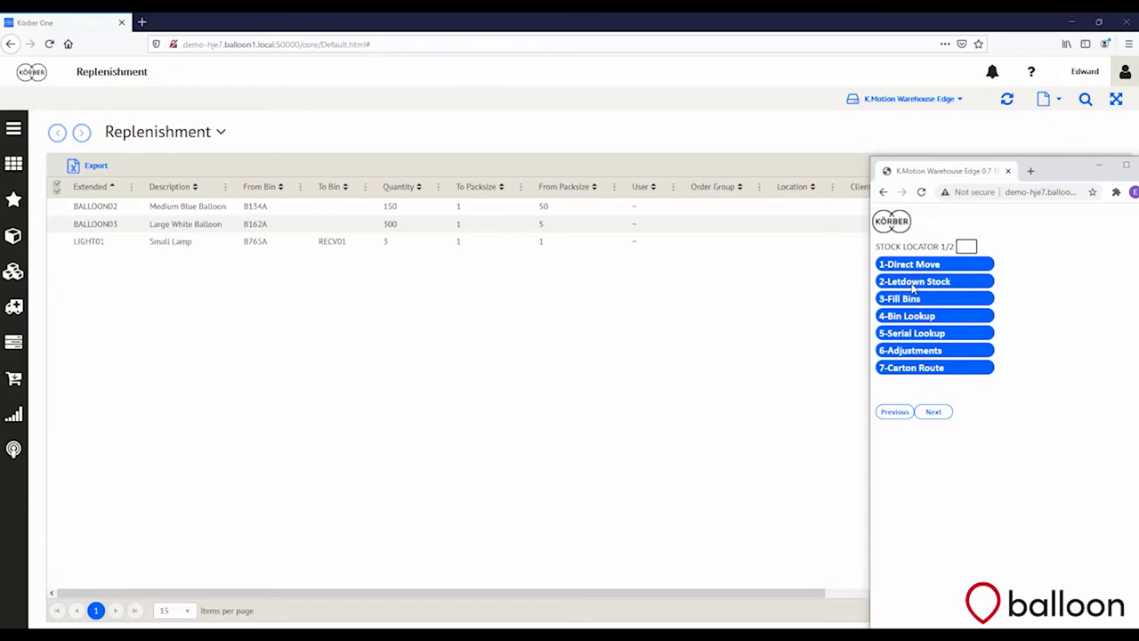
left_click(914, 285)
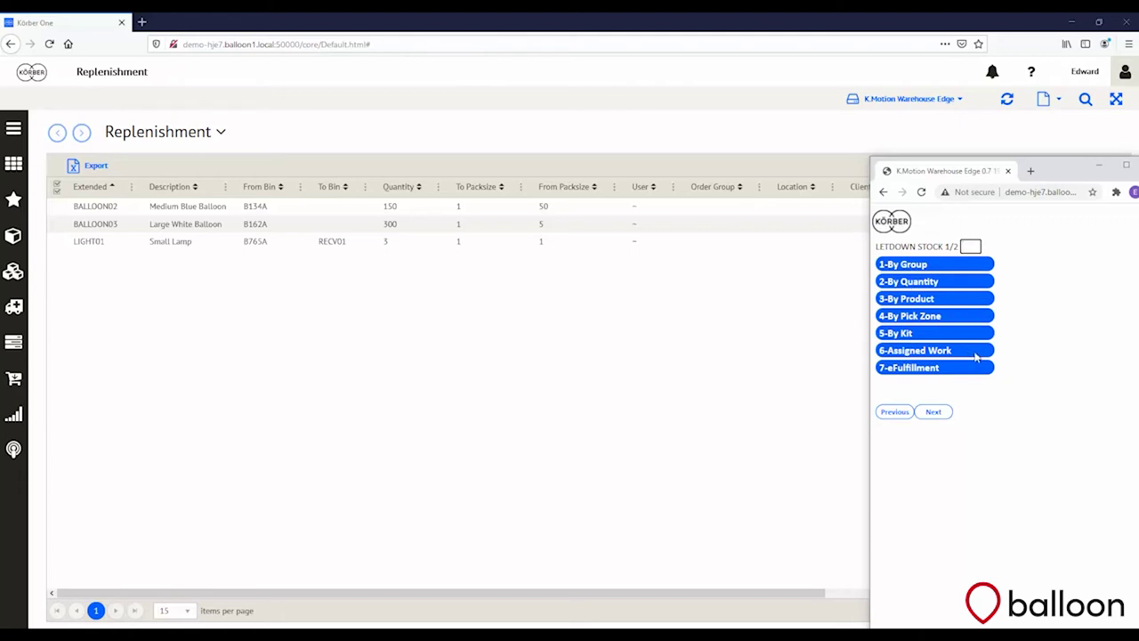
left_click(953, 267)
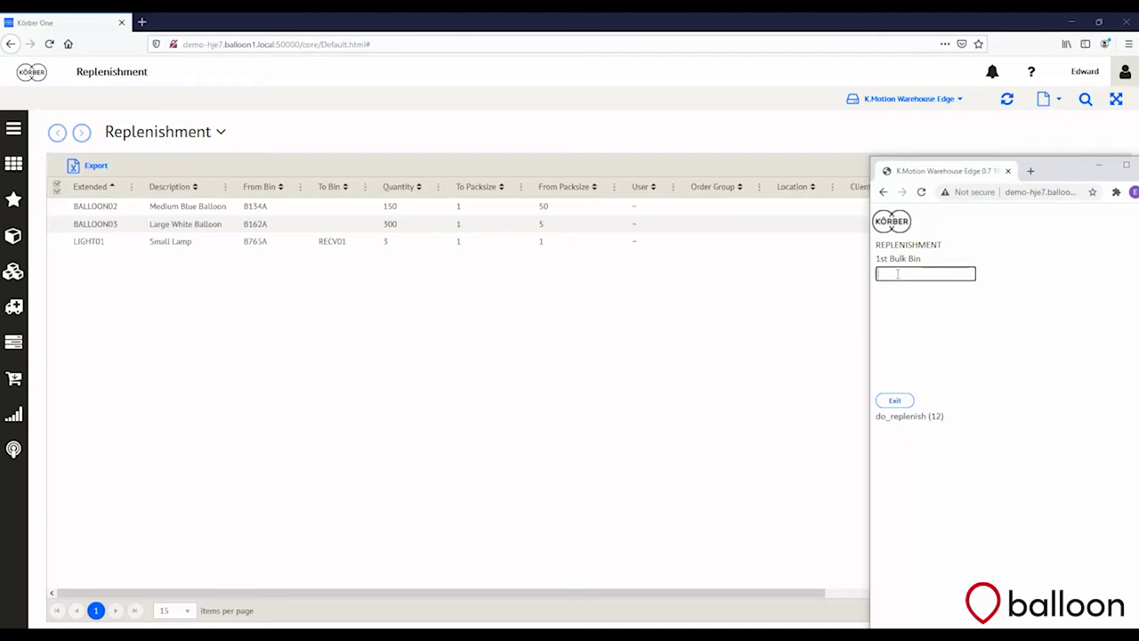
type("B001A")
key("Return")
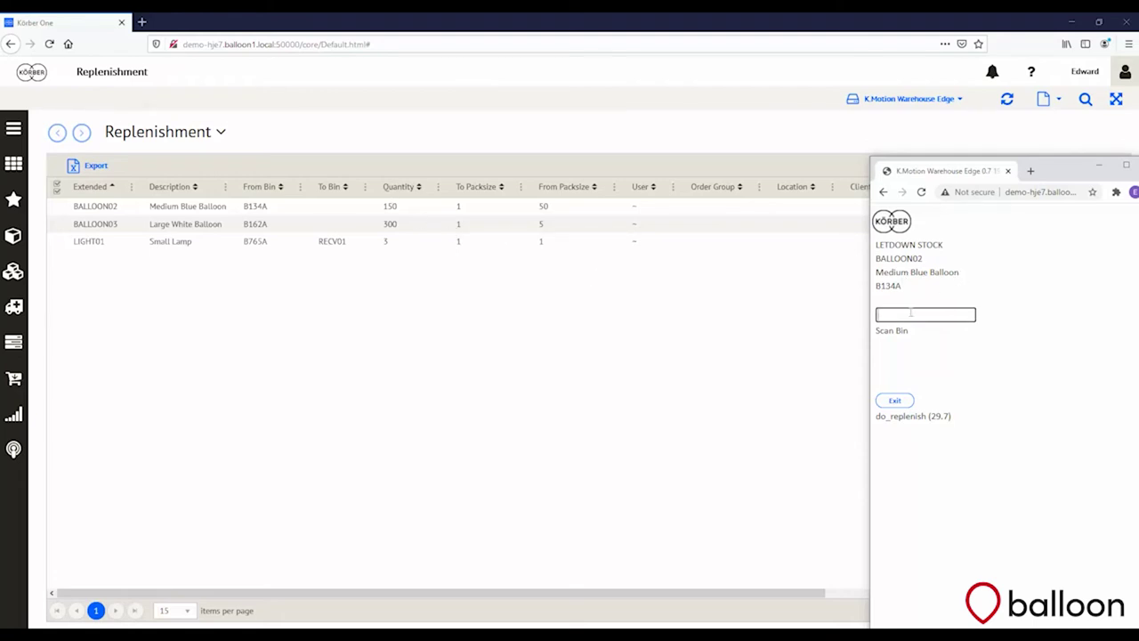
Confirm bin B134A and product BALLOON02 for the letdown and take out 3 packs
type("B134A")
key("Return")
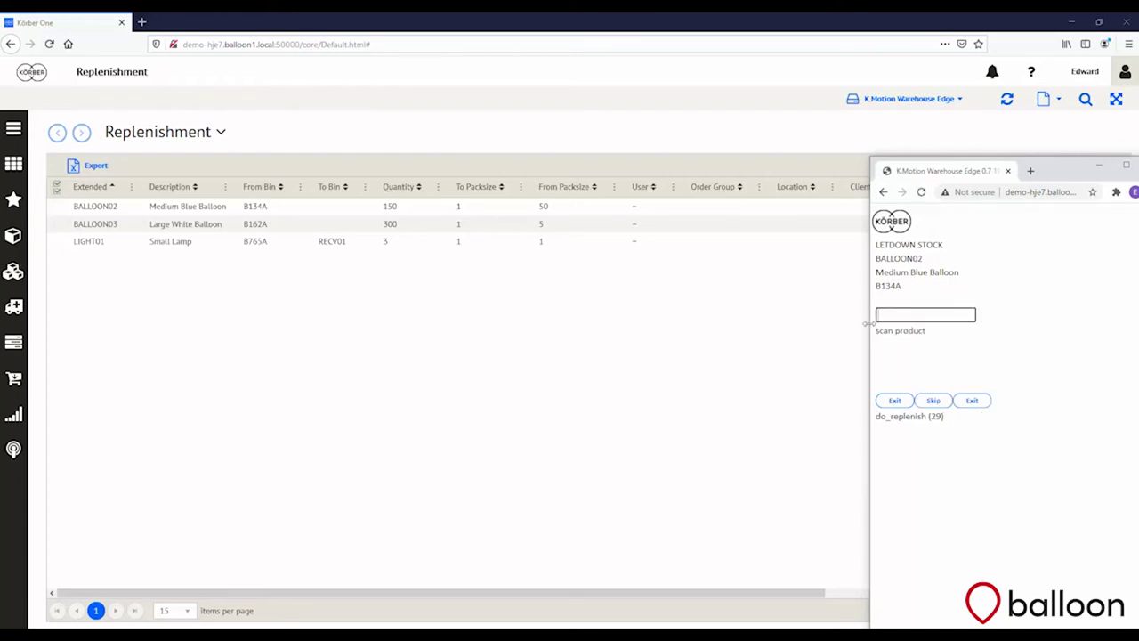
type("BALLOON02")
key("Return")
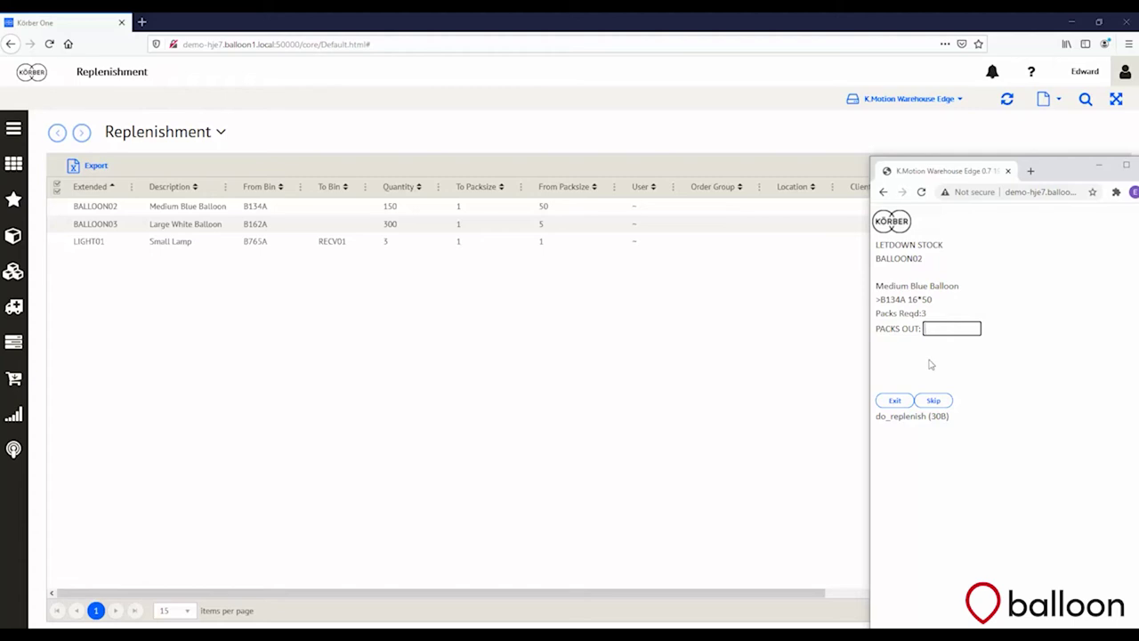
type("3")
key("Return")
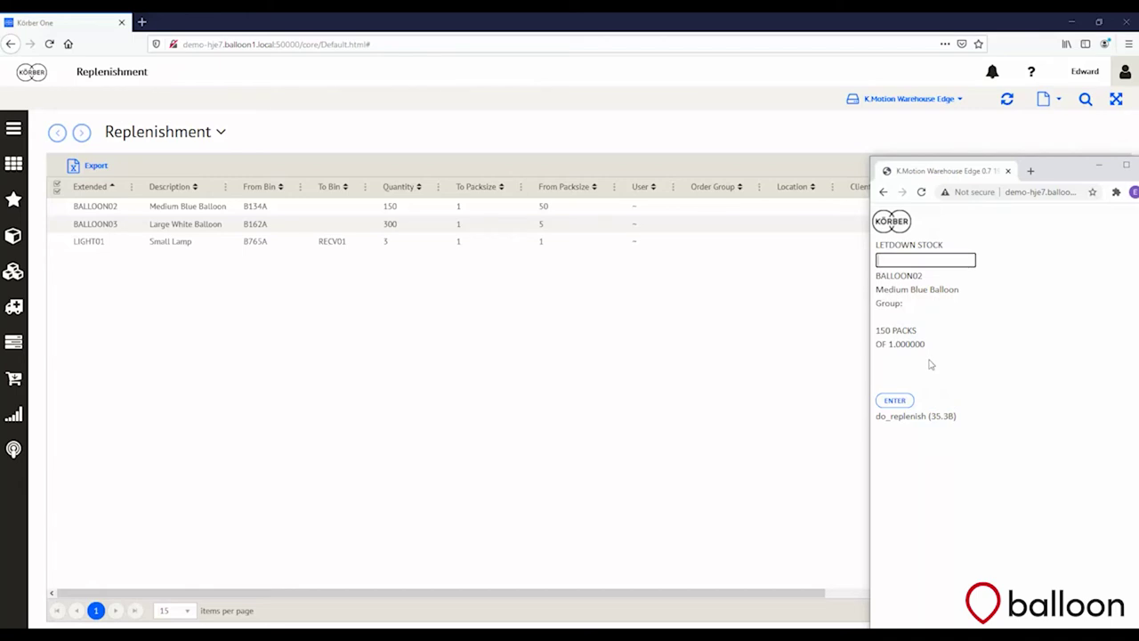
Confirm the BALLOON02 letdown packs, put them away in bin A111A and return to the Körber One Replenishment list
key("Return")
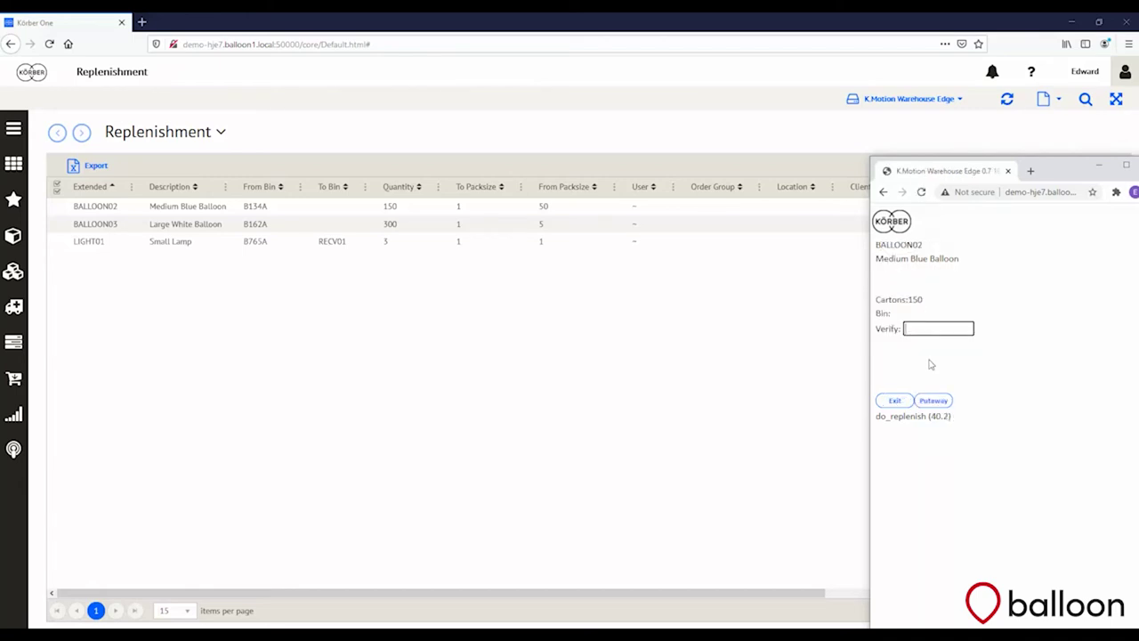
left_click(936, 402)
type("A11A1A")
key("Return")
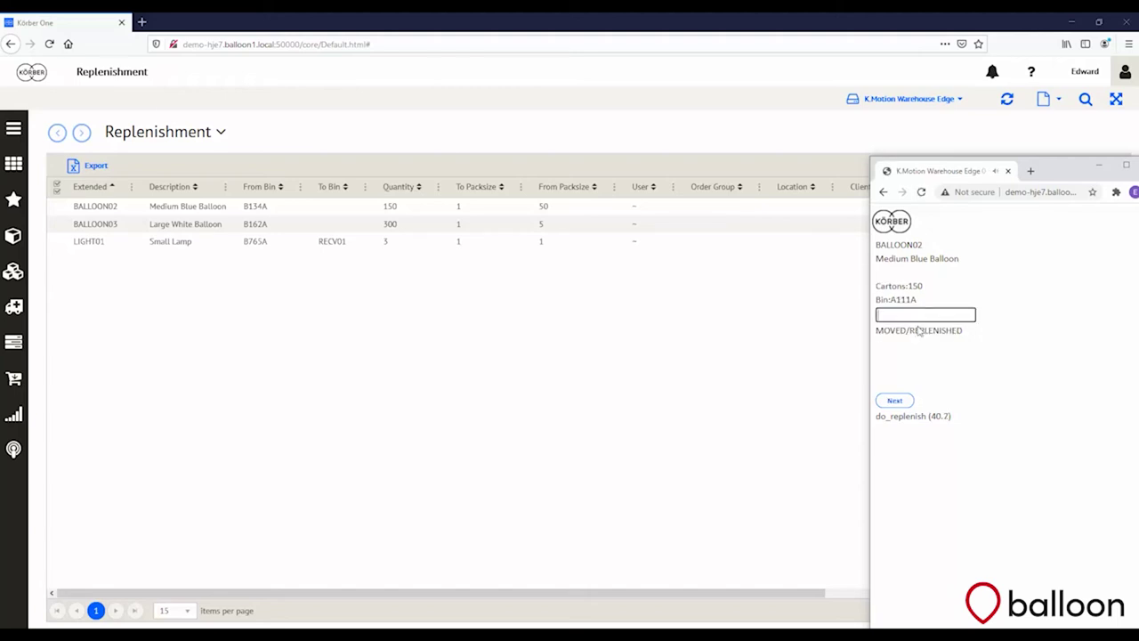
key("Return")
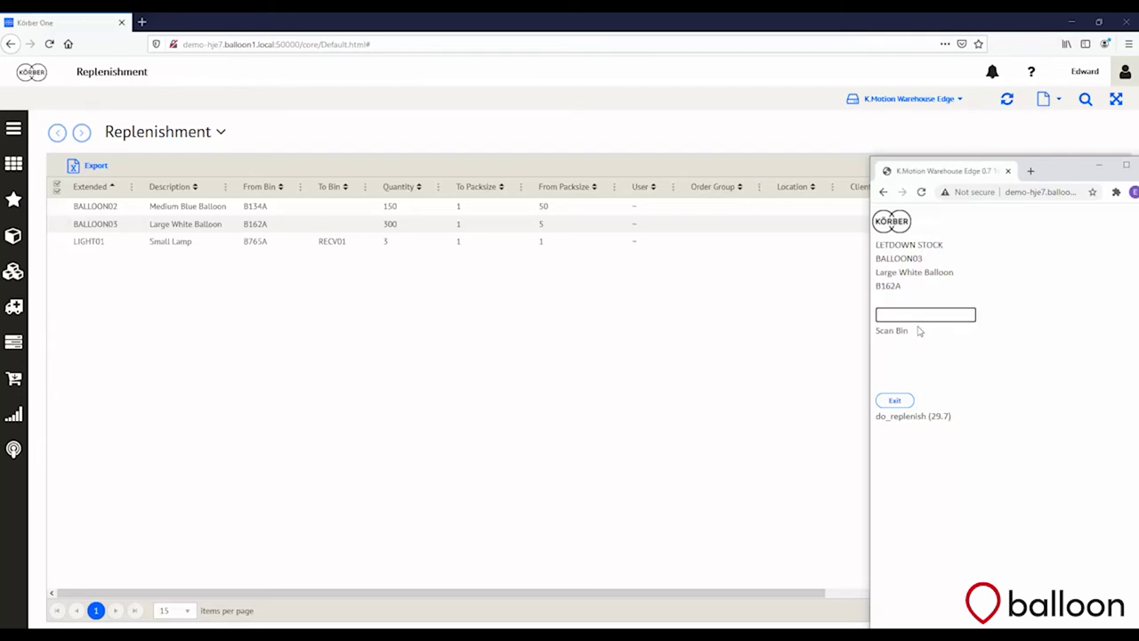
left_click(708, 339)
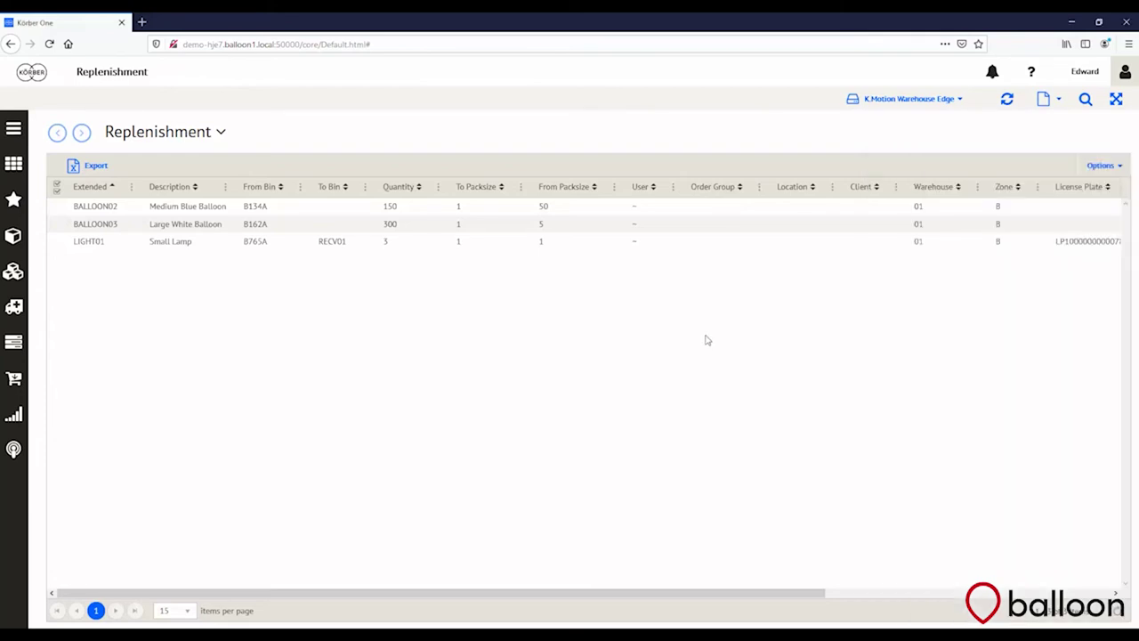
Refresh the Replenishment list and exit Letdown Stock on the handheld back to its main menu
left_click(1007, 98)
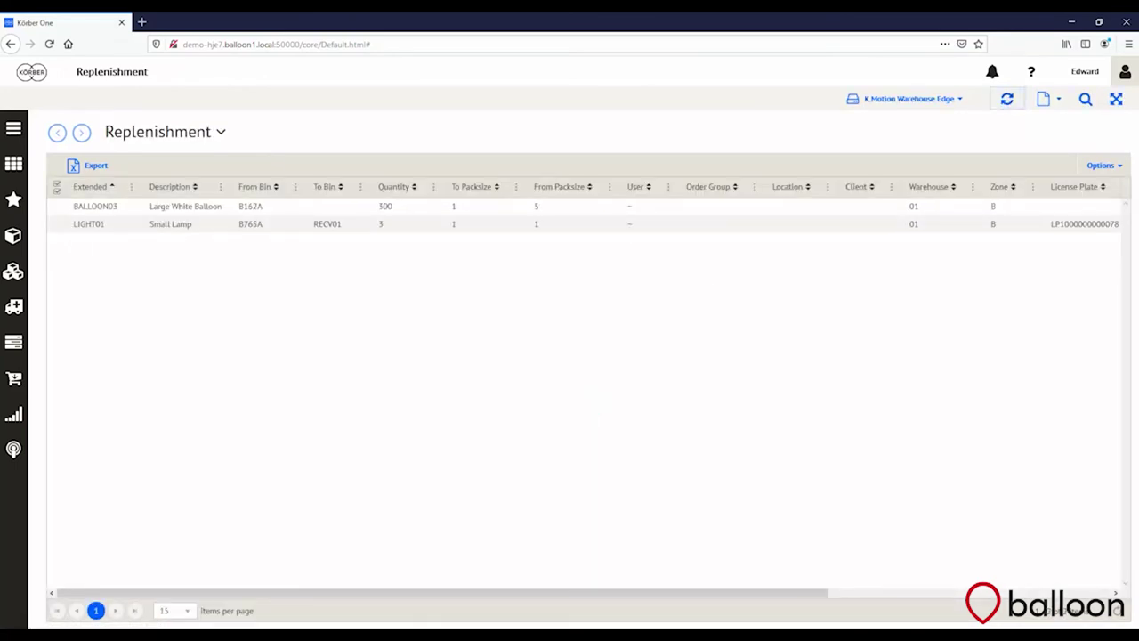
key("alt+Tab")
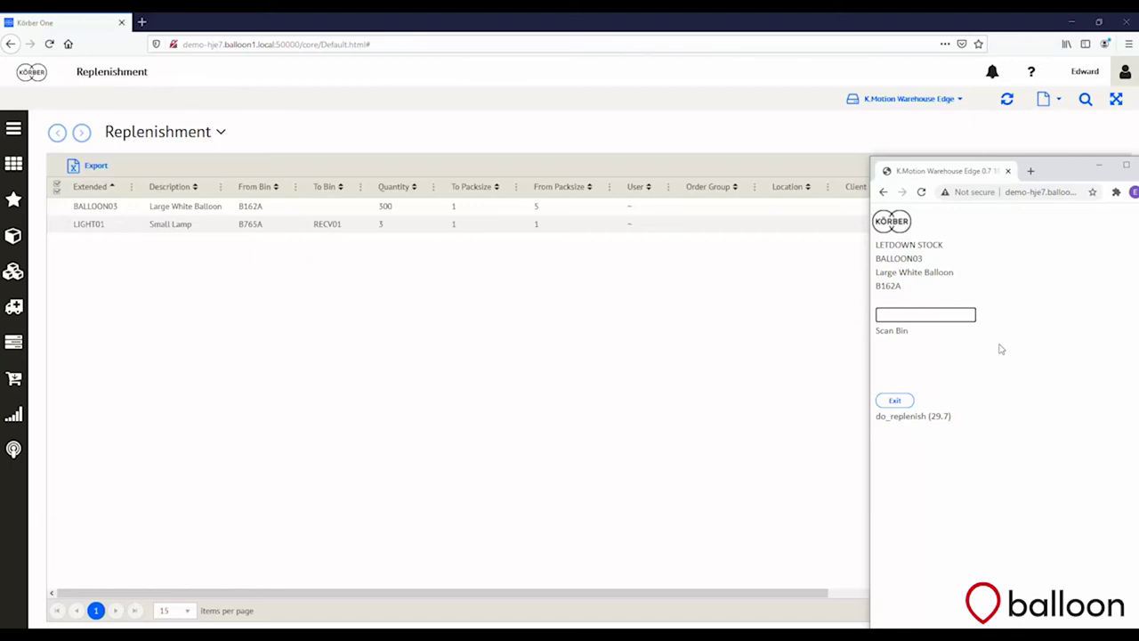
left_click(904, 402)
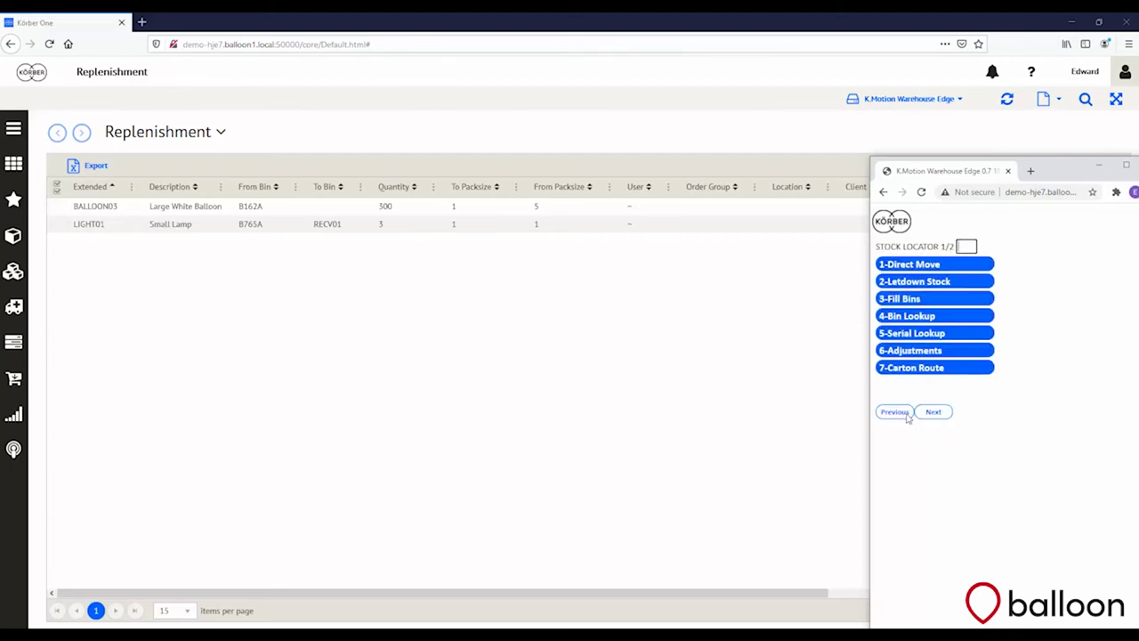
left_click(895, 412)
left_click(816, 410)
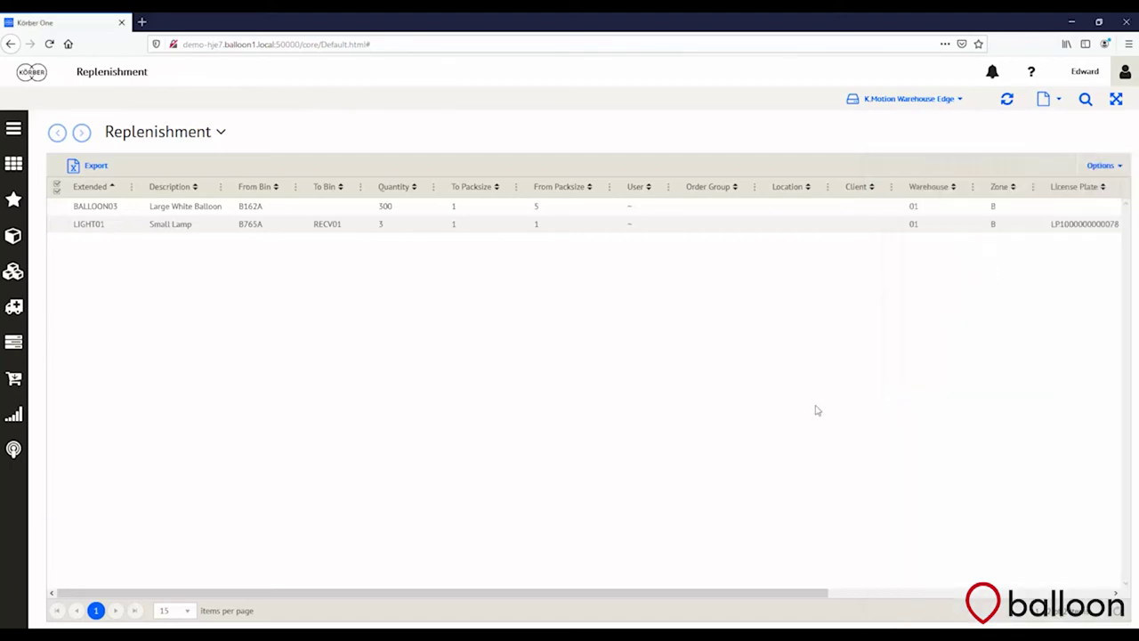
Refresh the Orders list and open the details of the Ready to Wave E-Commerce order whose first pick is A111A
left_click(15, 380)
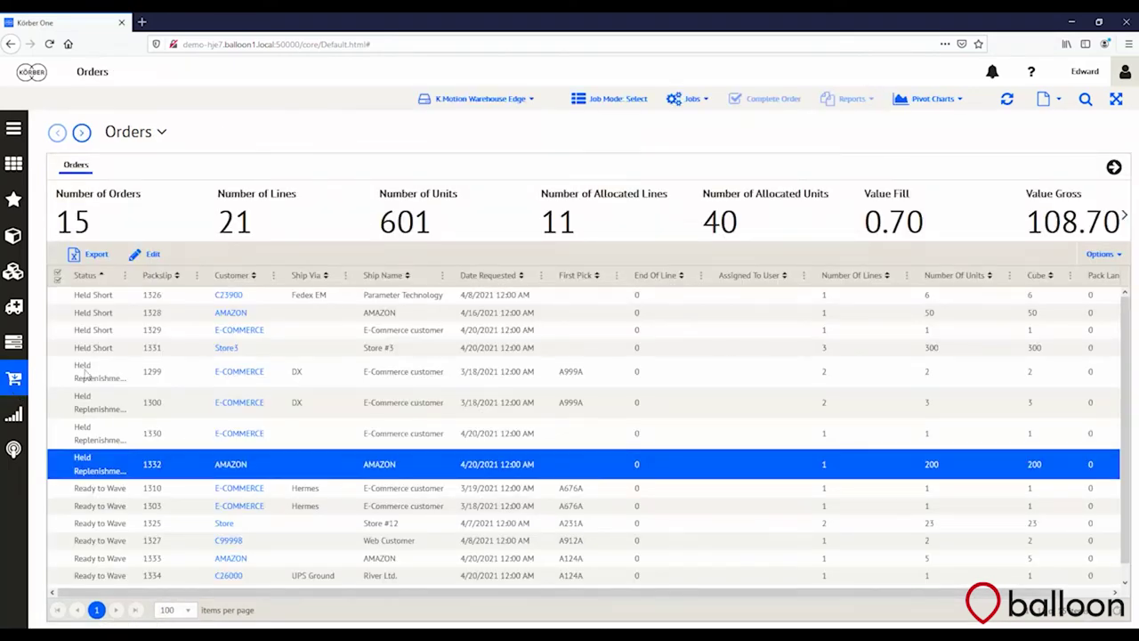
left_click(1009, 101)
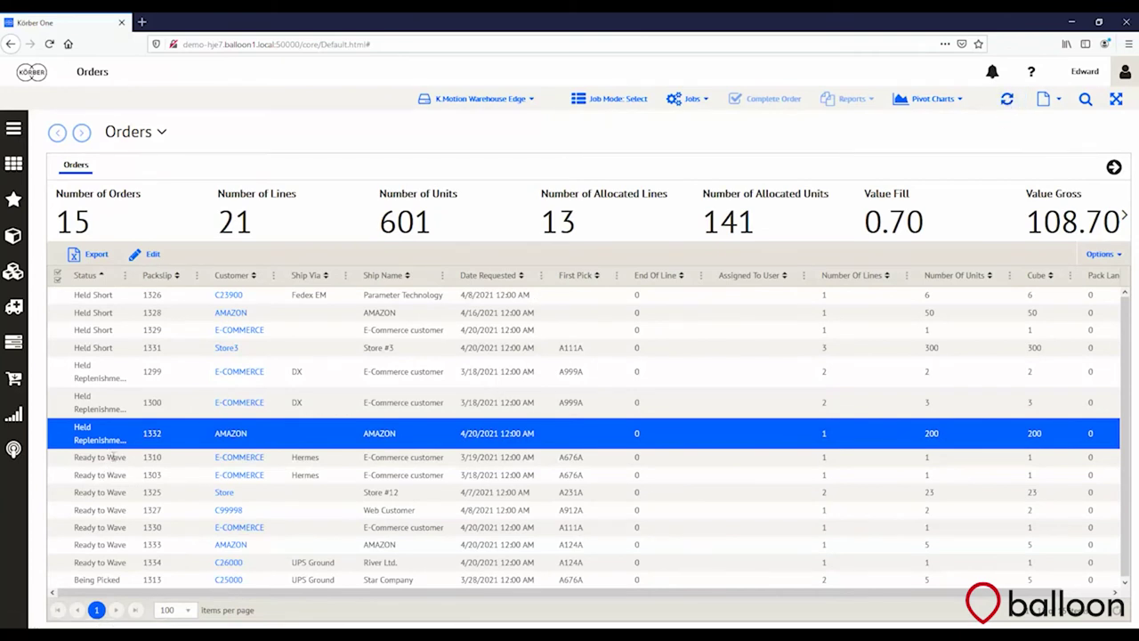
left_click(130, 460)
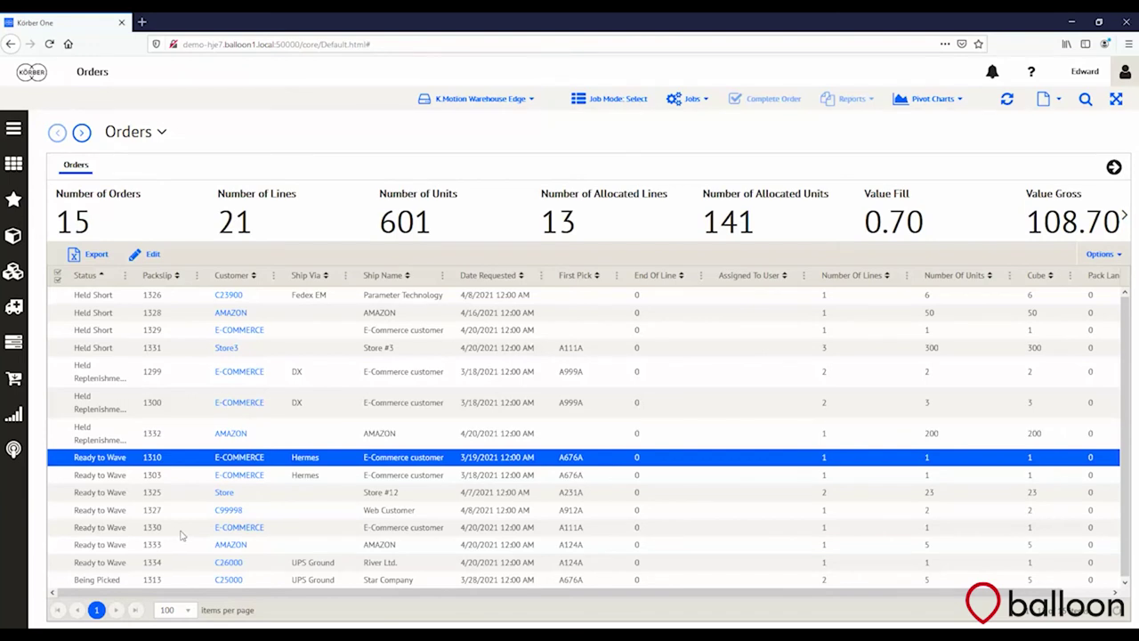
left_click(180, 532)
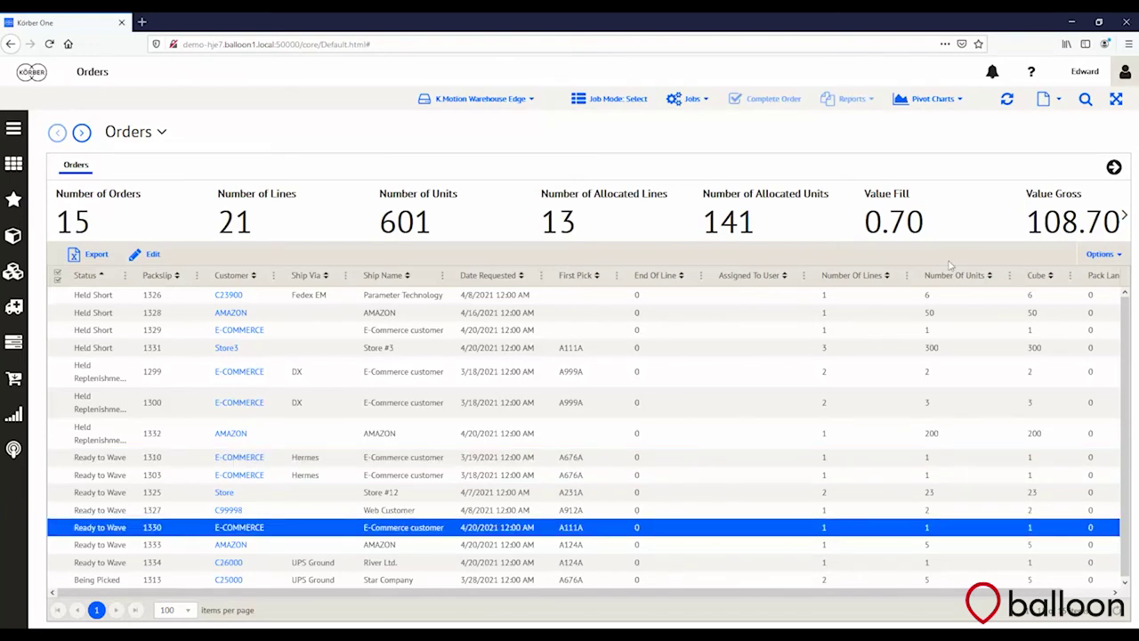
left_click(1113, 167)
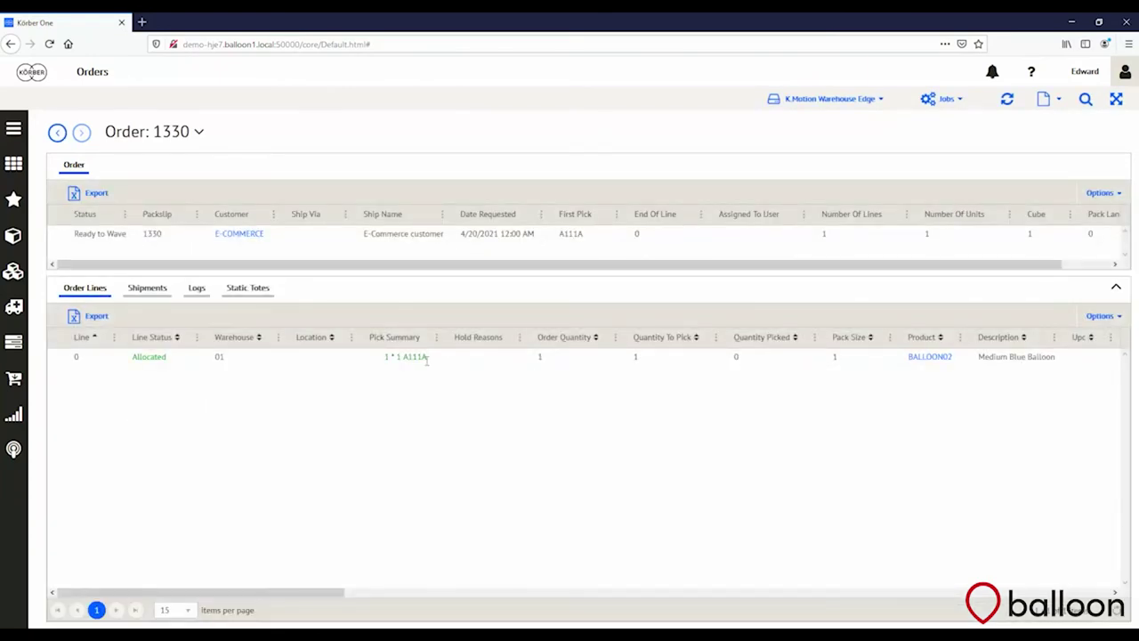
Open product BALLOON02 from the order line and examine its bin inventory and logs
left_click(946, 357)
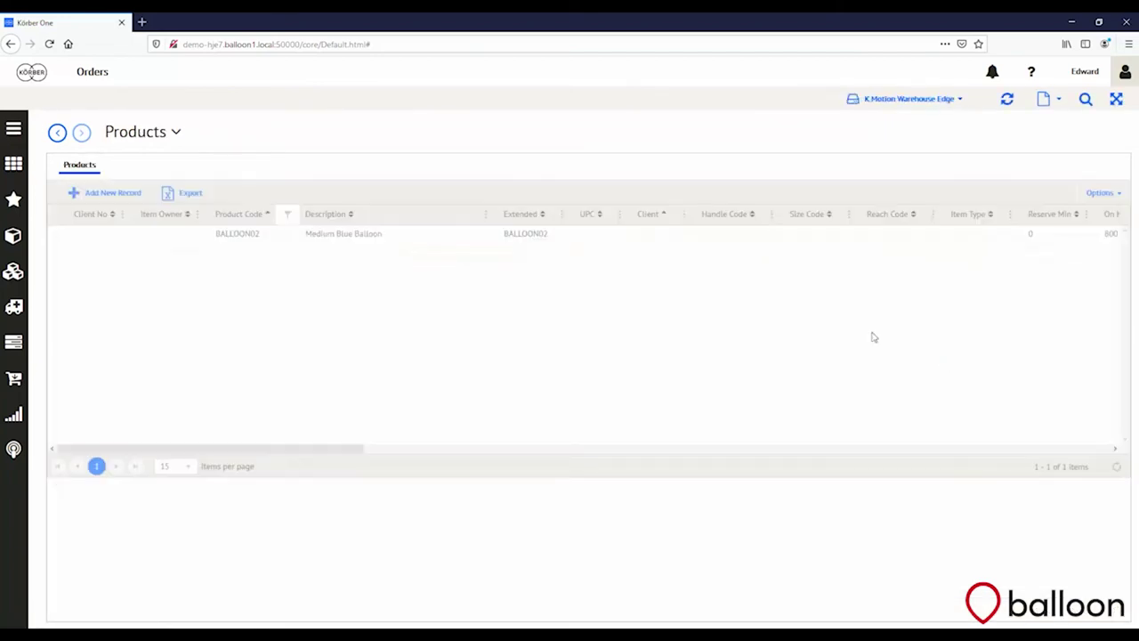
left_click(584, 238)
left_click(1113, 167)
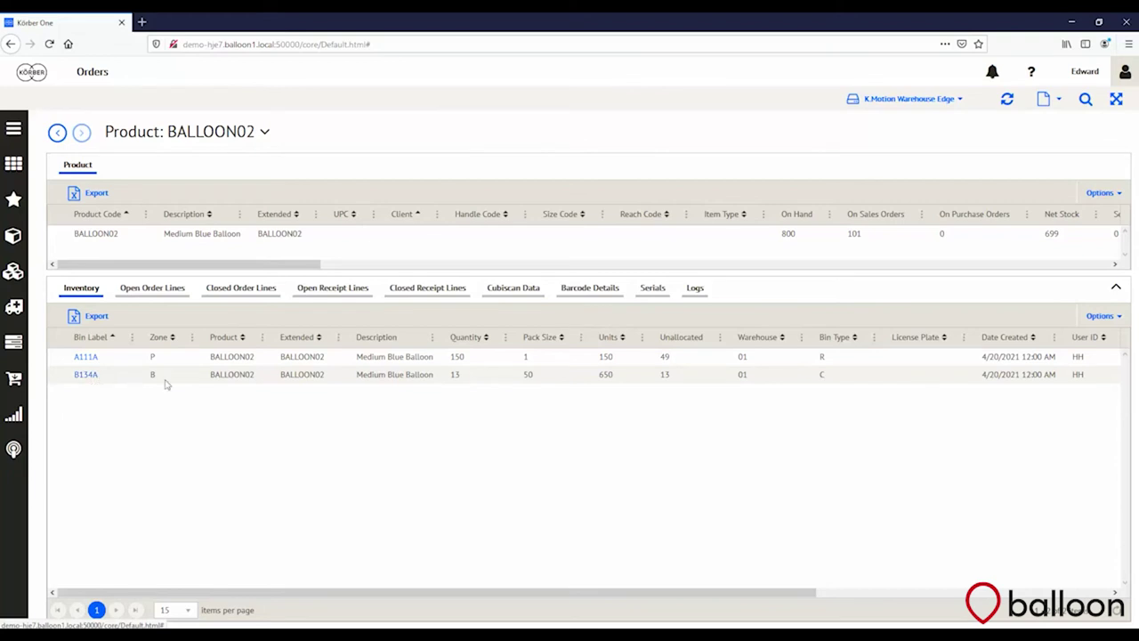
left_click(695, 289)
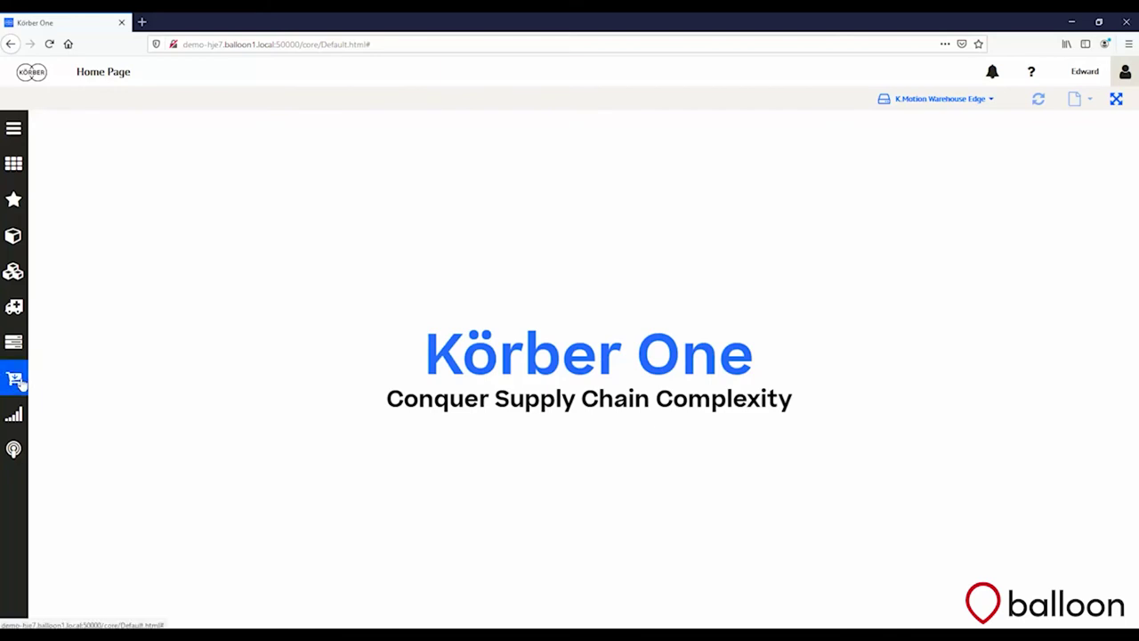
In Orders, open the Orders by required date pivot chart and filter the list to Ready to Wave orders for 4/20/2021
left_click(16, 380)
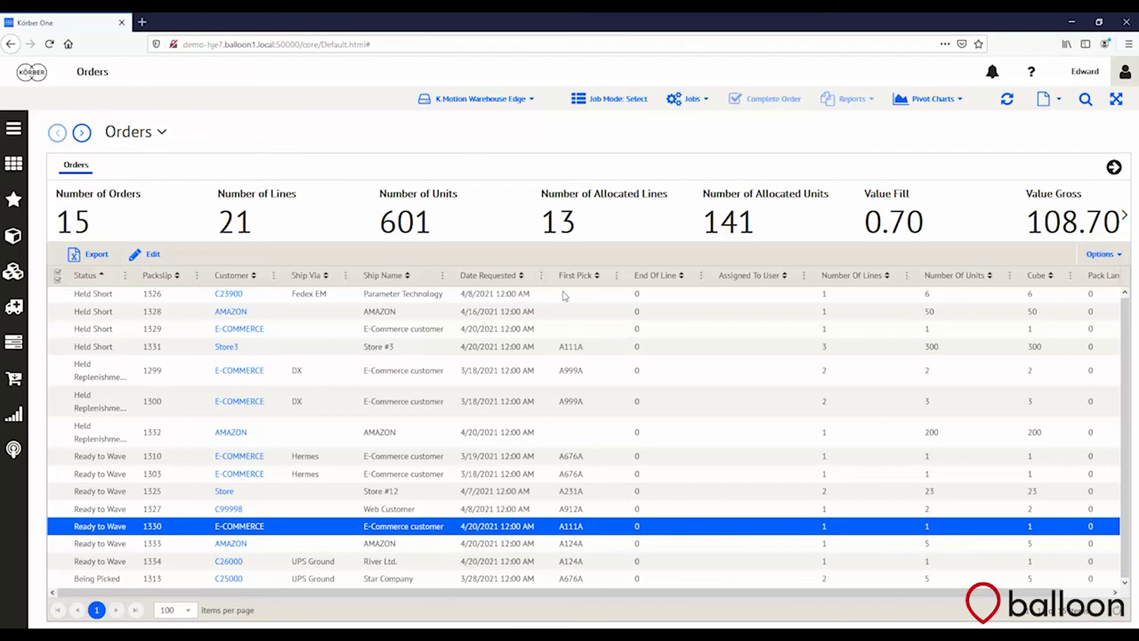
left_click(928, 109)
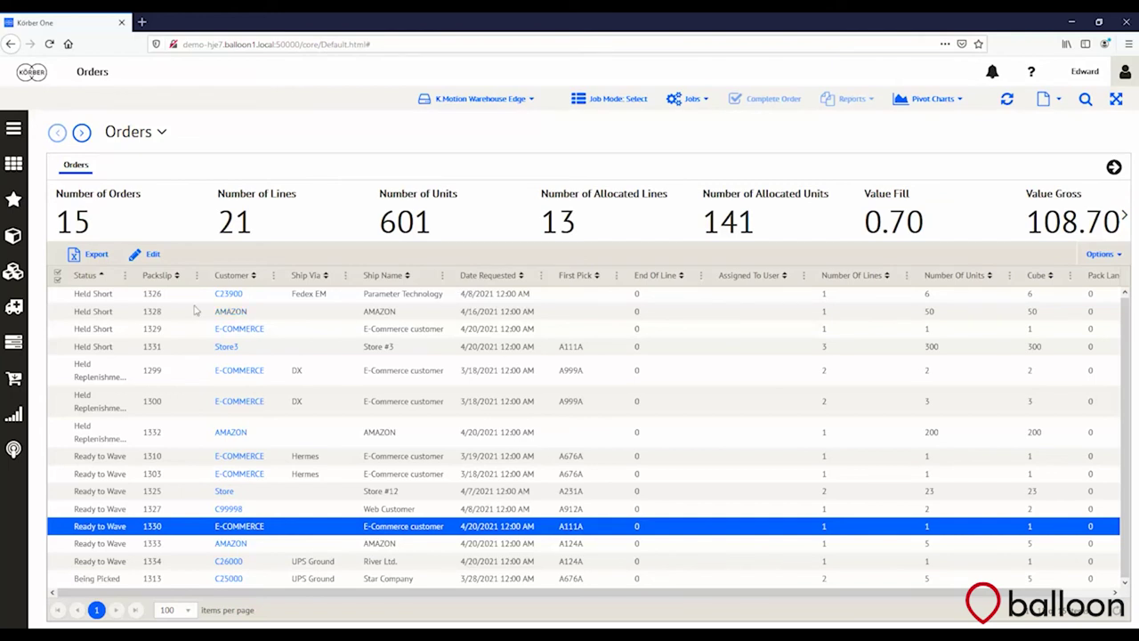
mouse_move(943, 105)
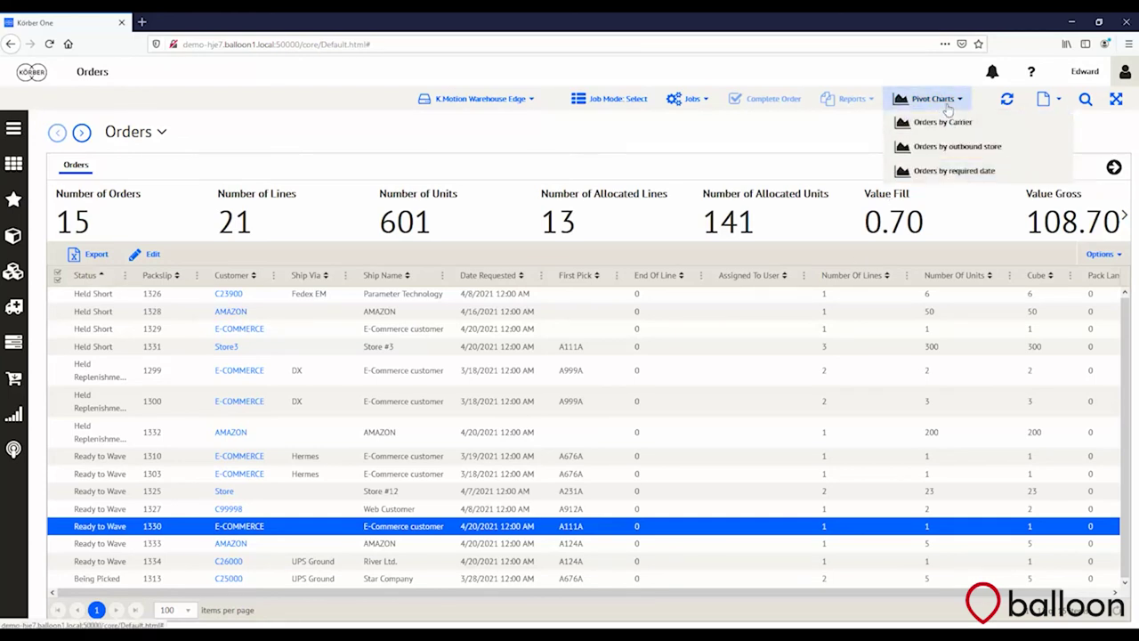
left_click(955, 174)
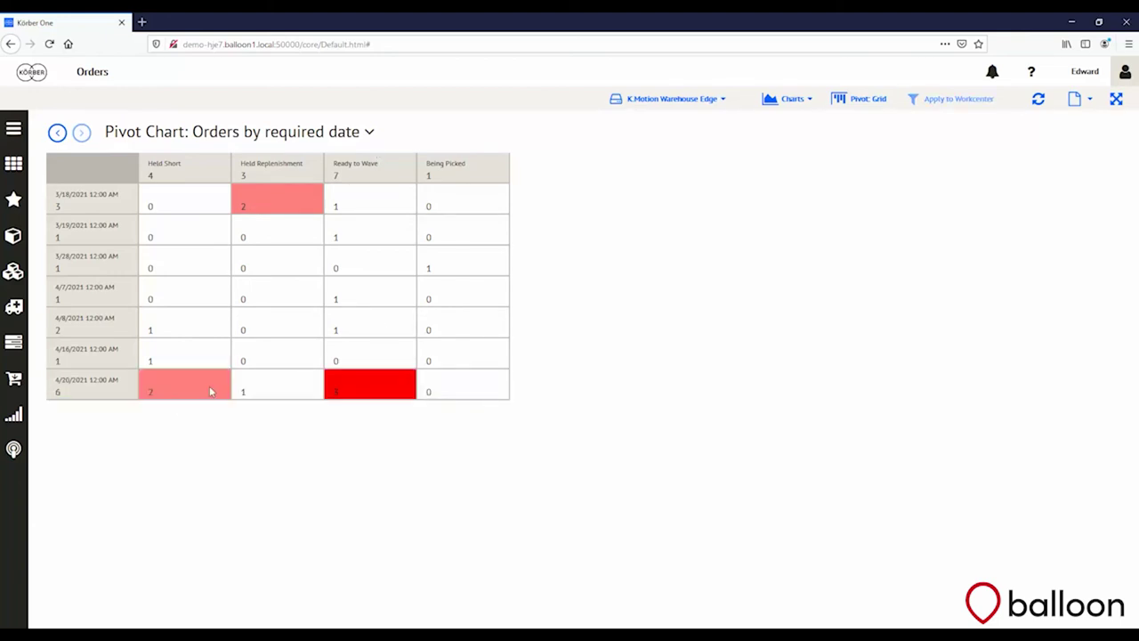
left_click(347, 389)
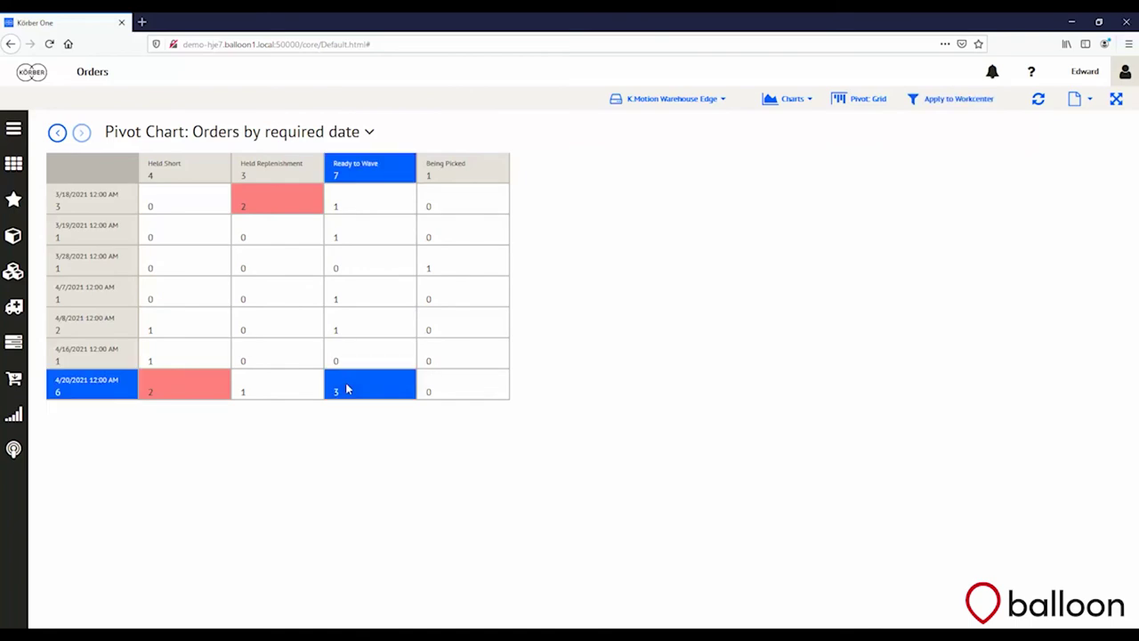
left_click(951, 99)
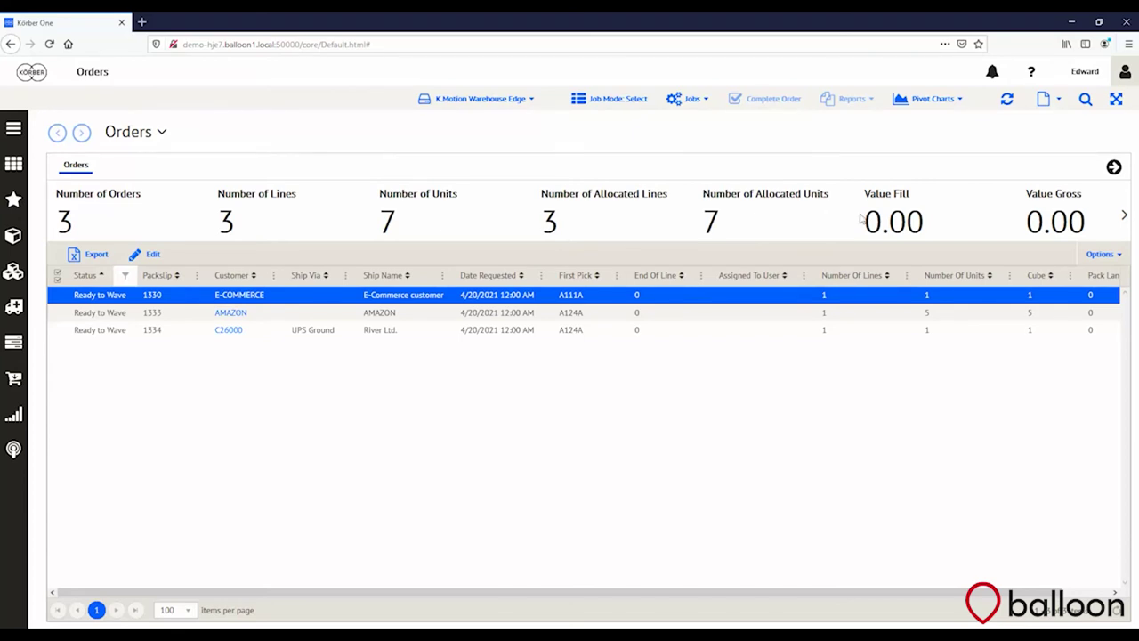
Reveal the estimated labor, cube and total weight for the filtered orders, and restore the full order list
left_click(1126, 218)
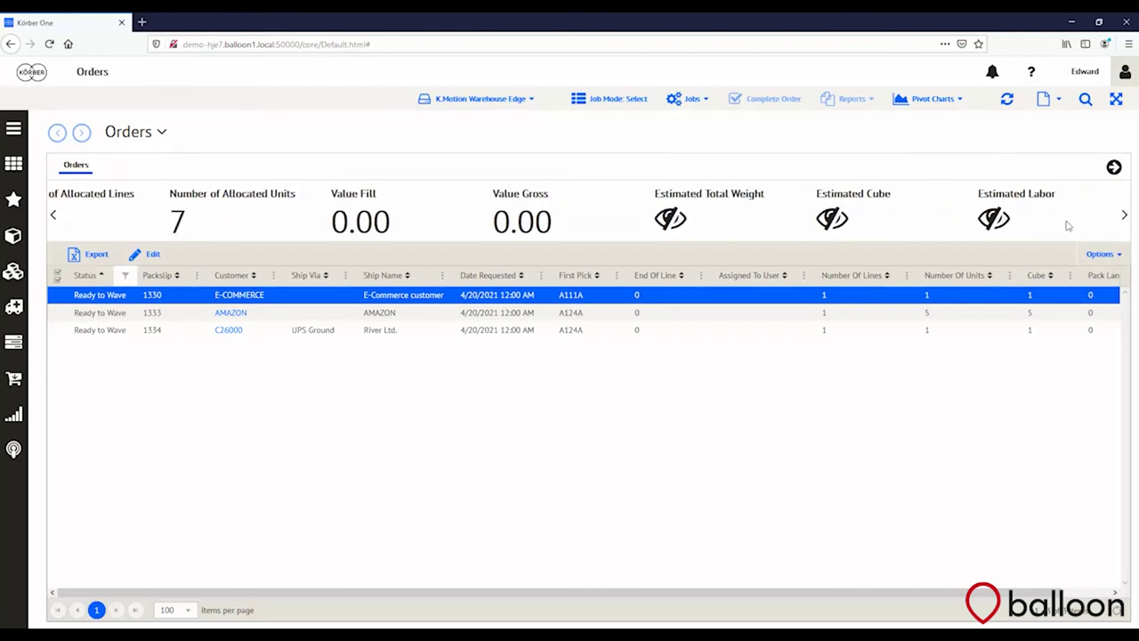
left_click(1008, 222)
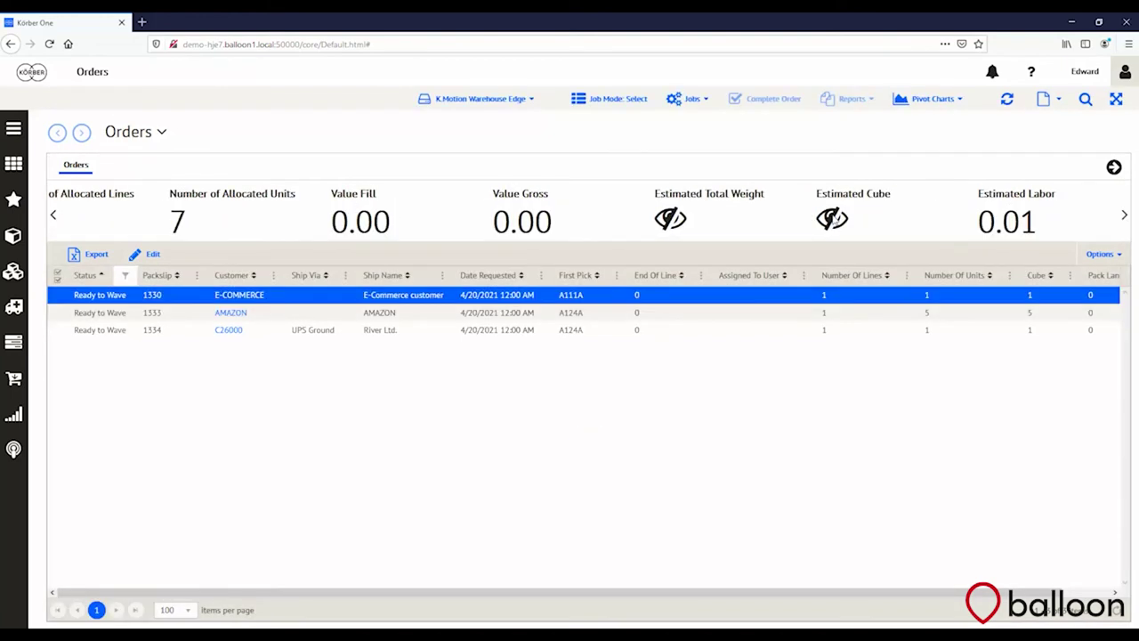
left_click(821, 227)
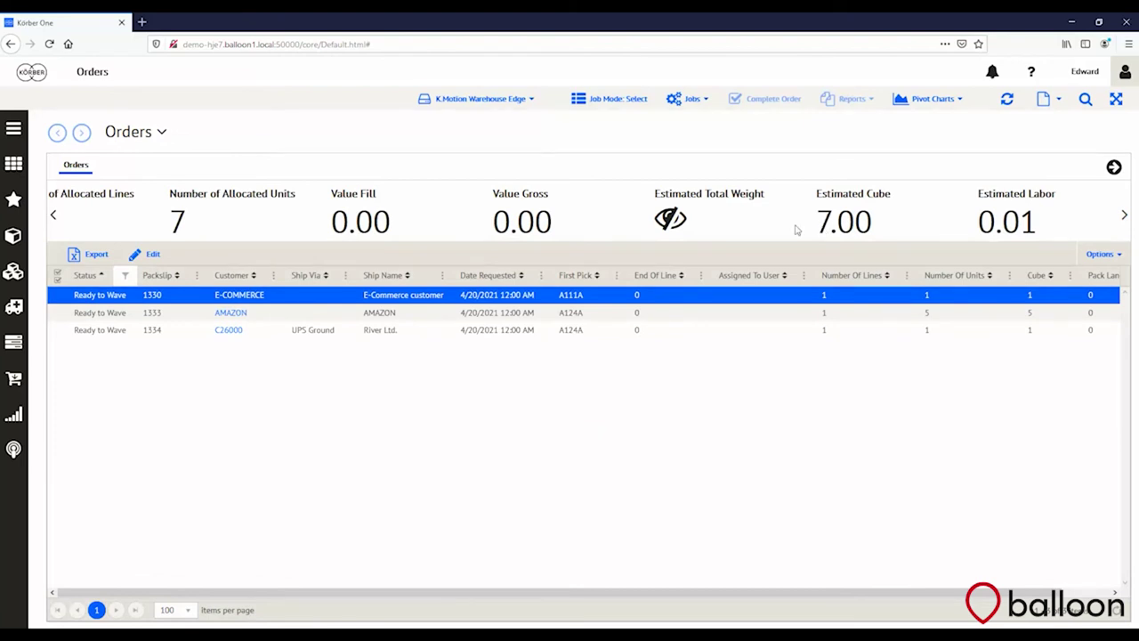
left_click(691, 219)
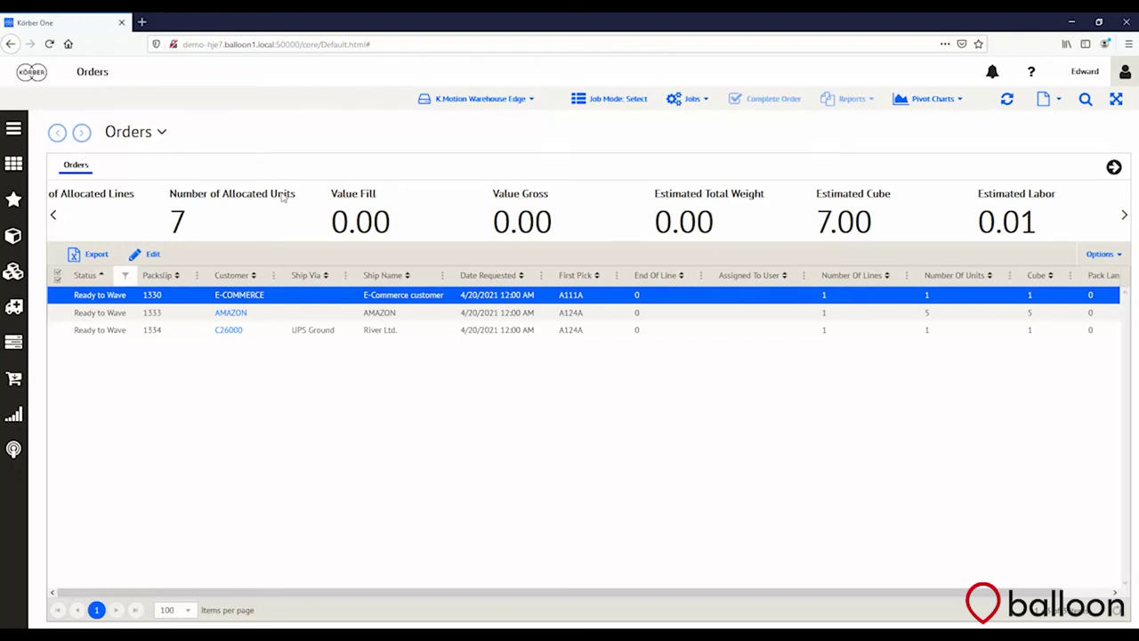
left_click(80, 226)
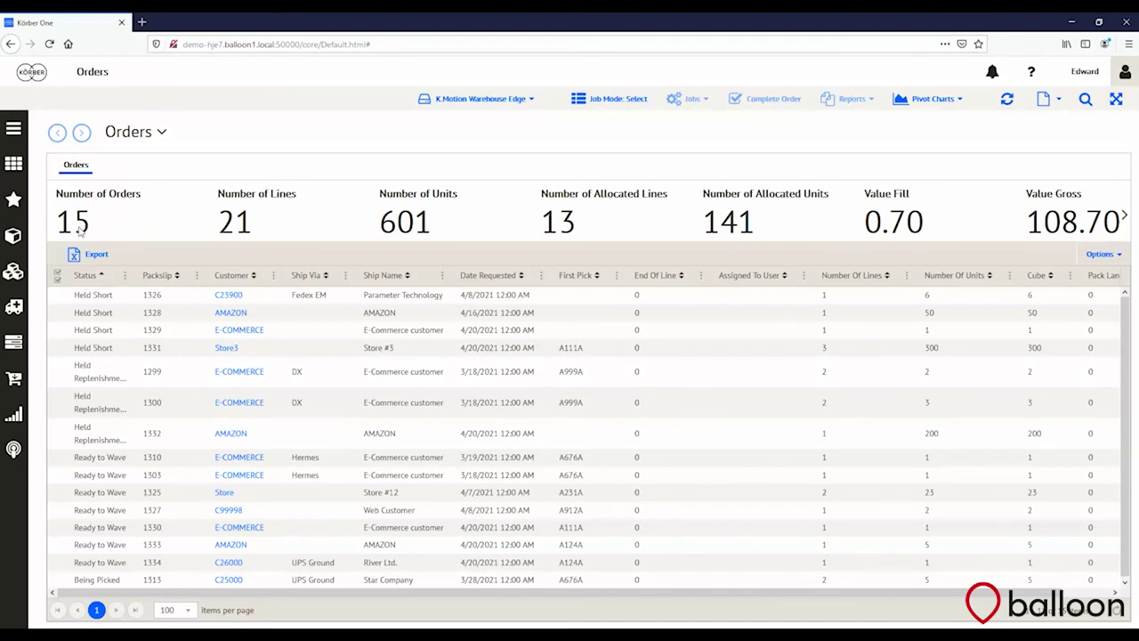
Assign the three Ready to Wave orders requested for 4/20/2021 to the picker Handheld User and refresh the Orders list
left_click(127, 563)
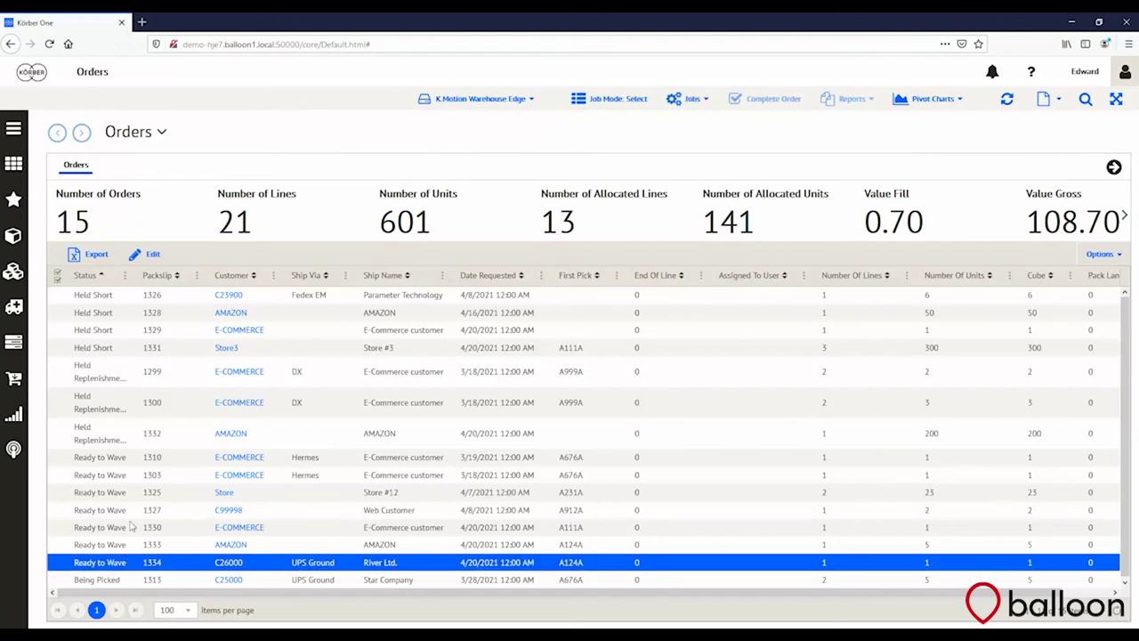
left_click_drag(132, 545, 130, 536)
left_click(689, 99)
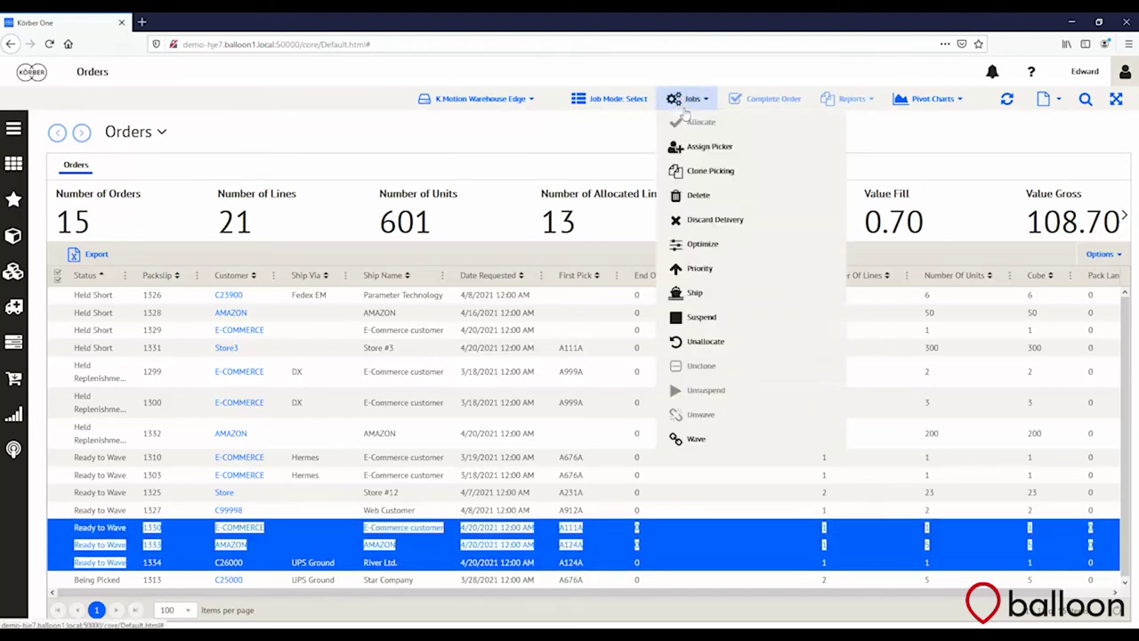
left_click(703, 147)
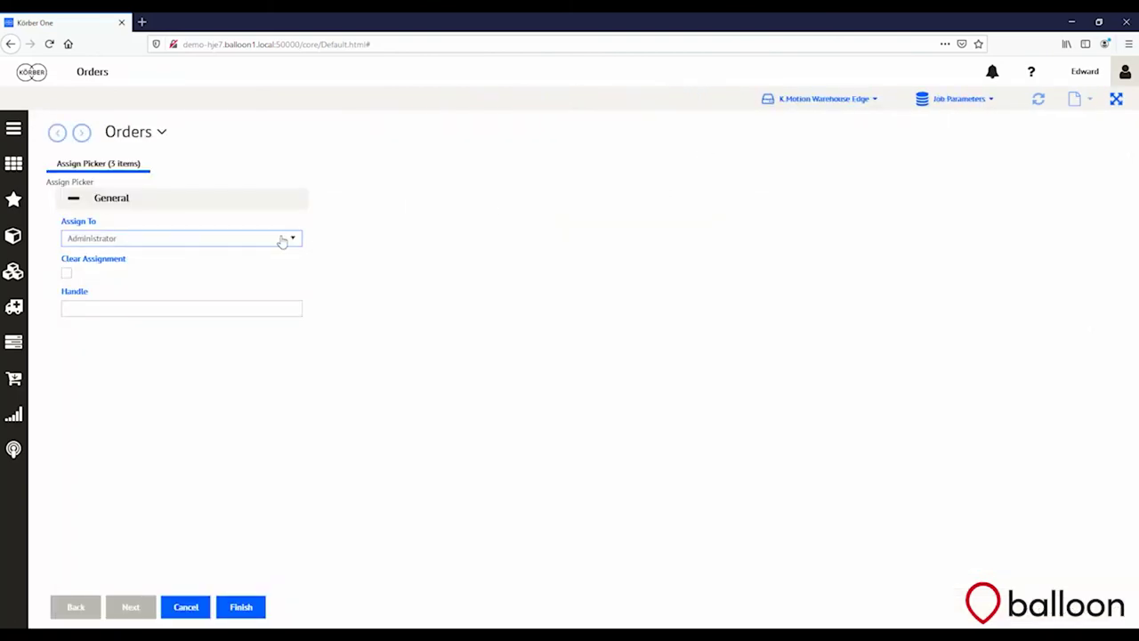
left_click(282, 240)
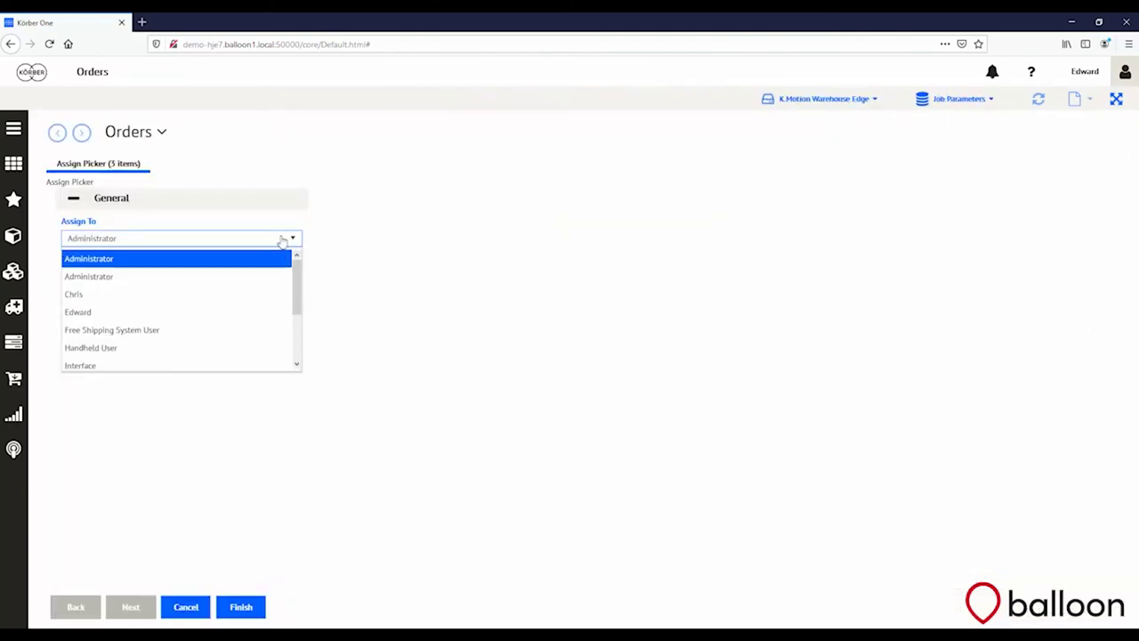
left_click(273, 351)
left_click(241, 608)
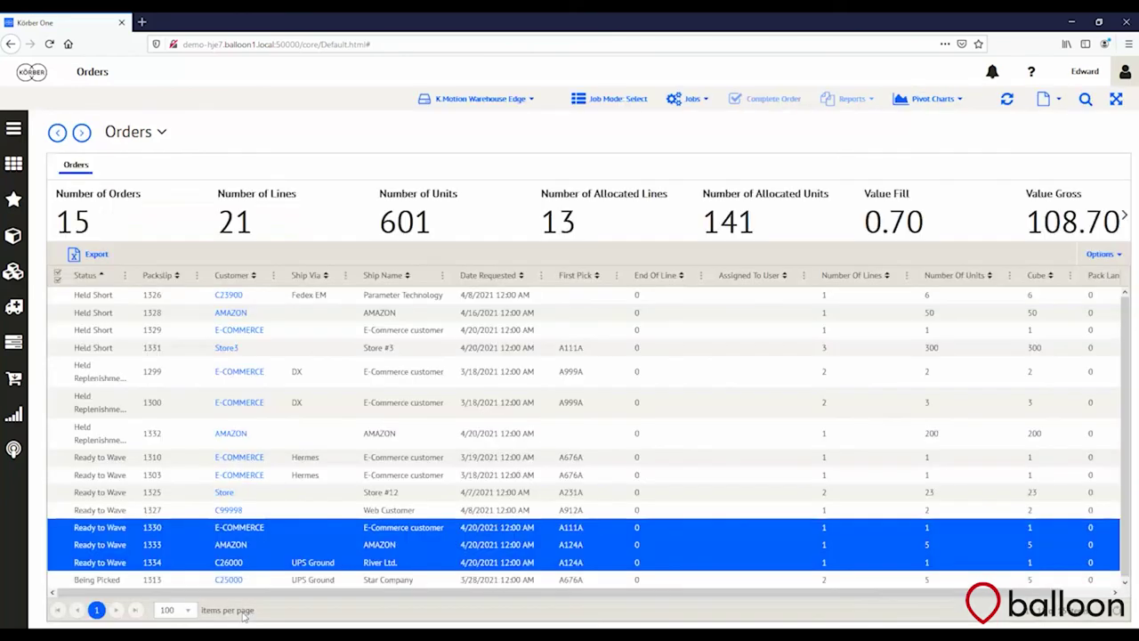
left_click(1006, 100)
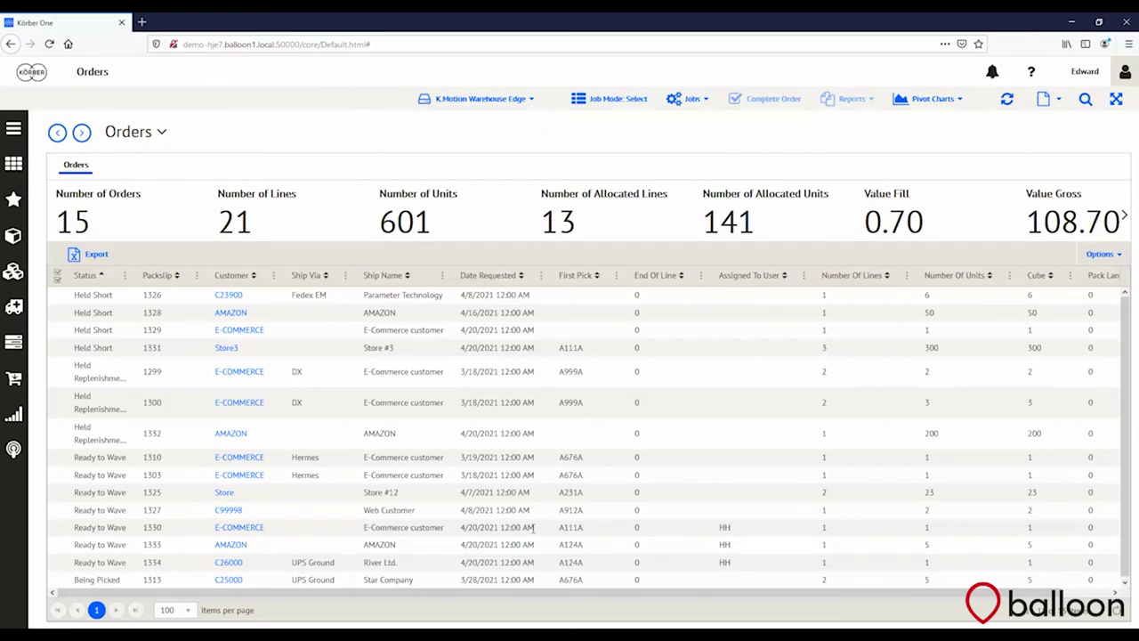
Switch to the handheld window and open Regular Pick for all zones
key("alt+Tab")
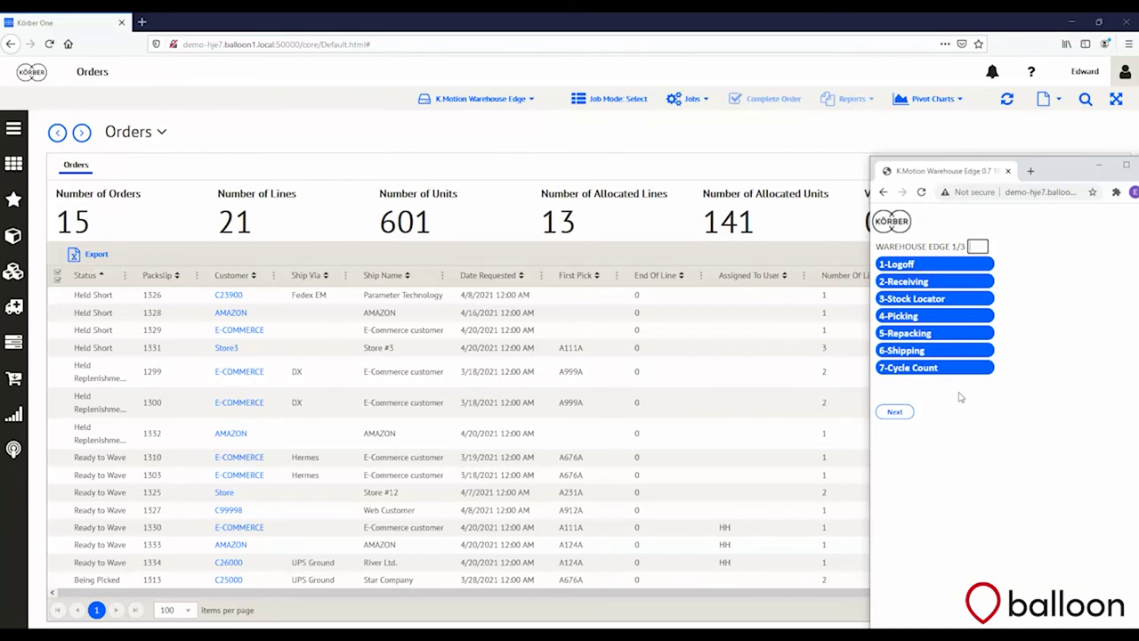
left_click(933, 317)
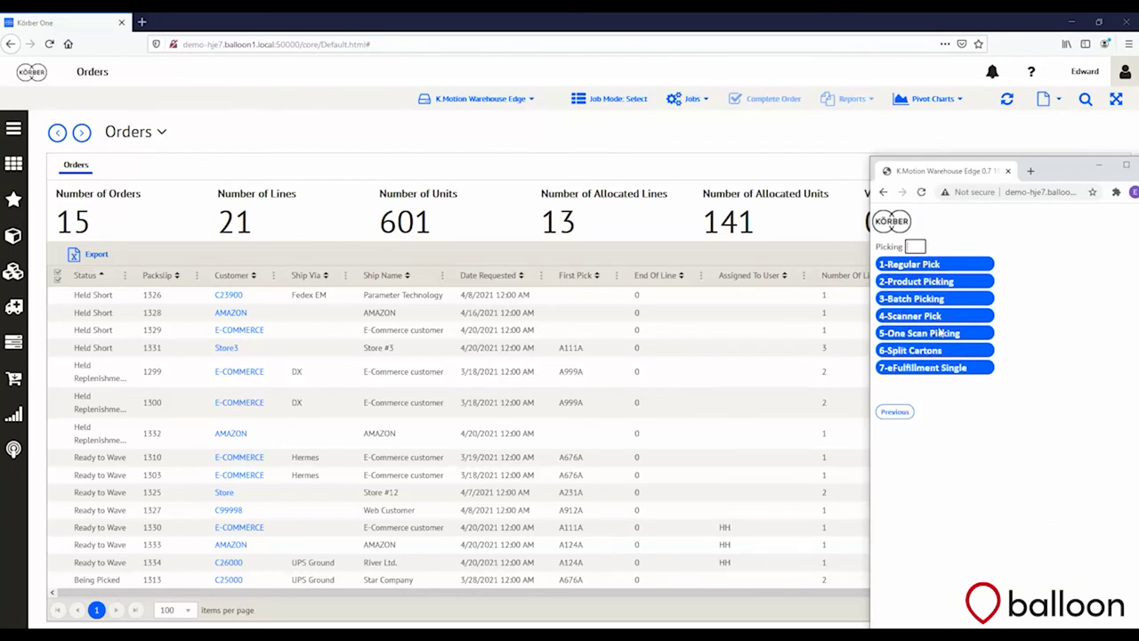
left_click(986, 265)
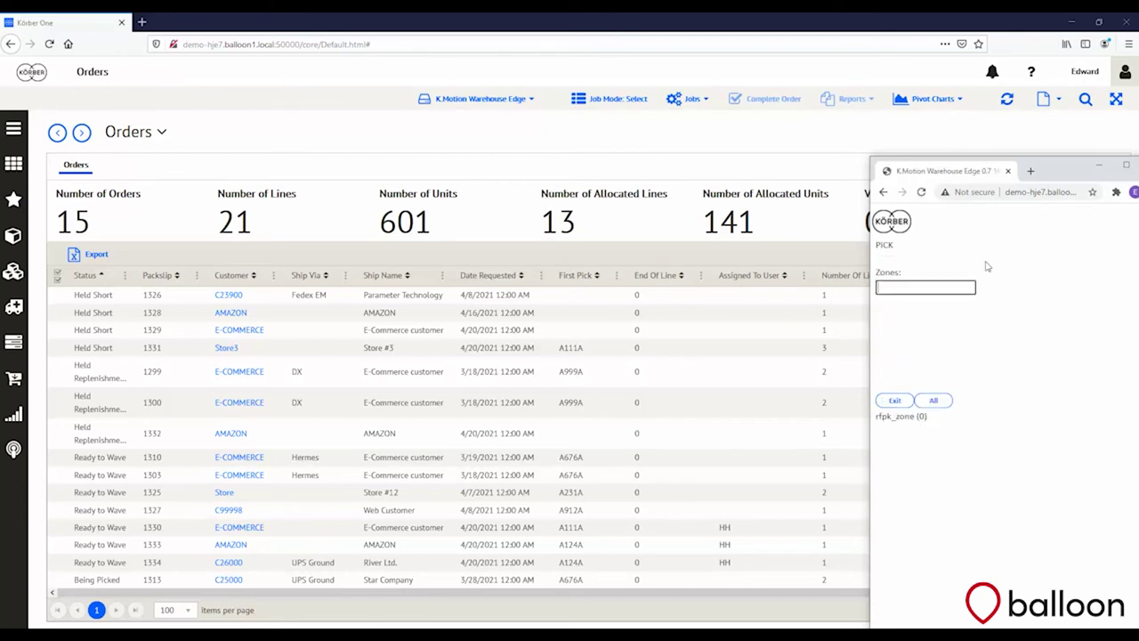
left_click(930, 403)
left_click(941, 404)
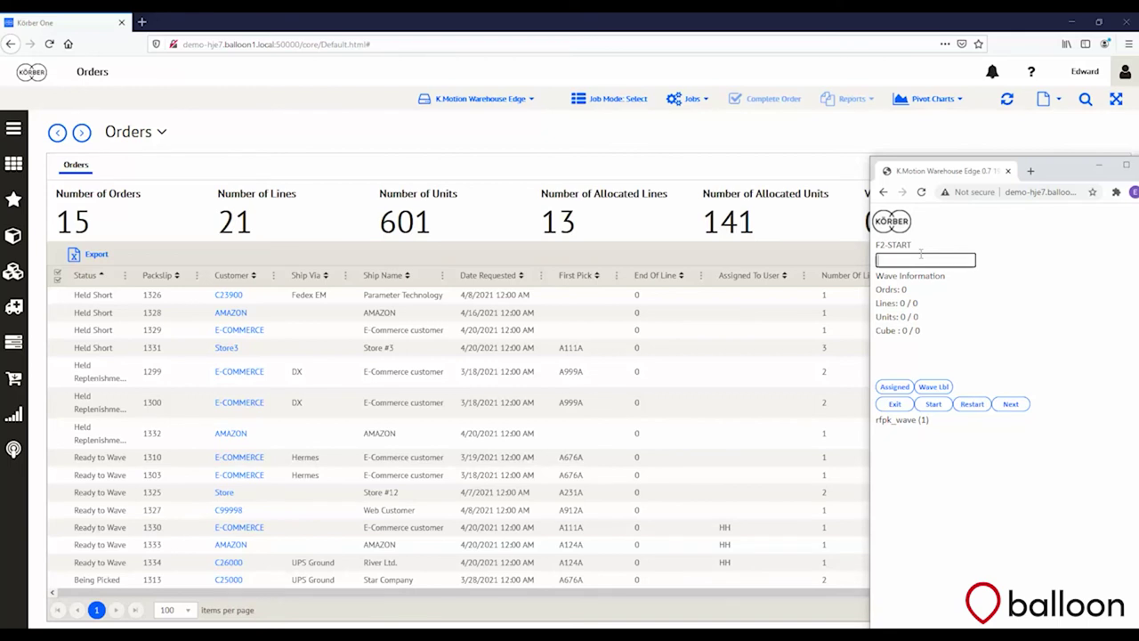
Add the three assigned orders, one by one, to the picking wave, confirming each
left_click(897, 387)
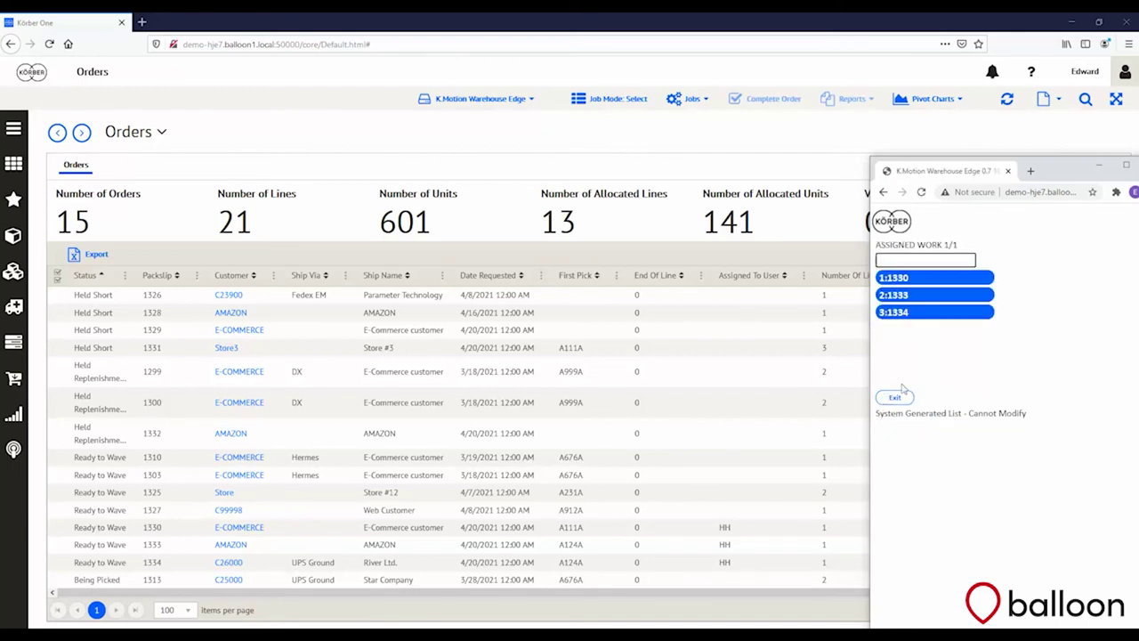
left_click(934, 282)
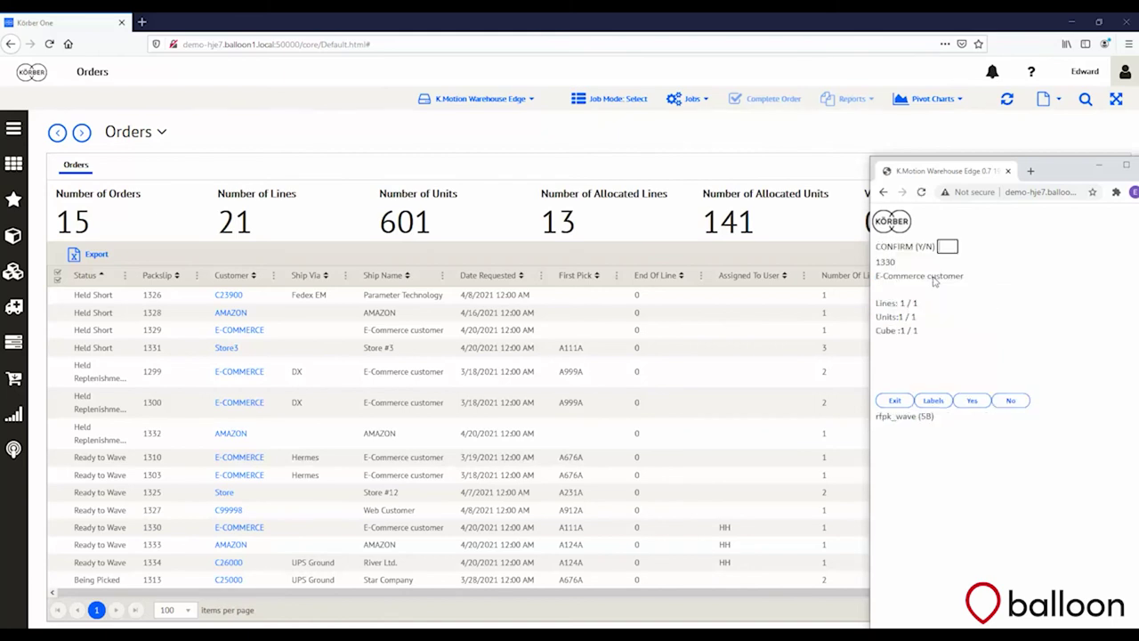
left_click(979, 403)
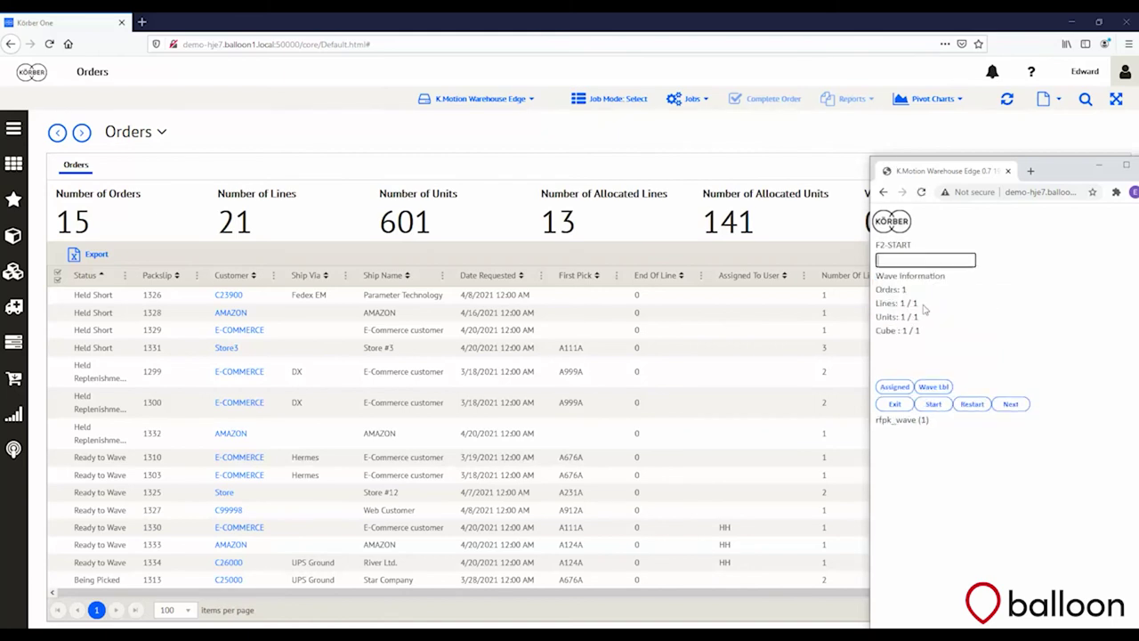
left_click(901, 384)
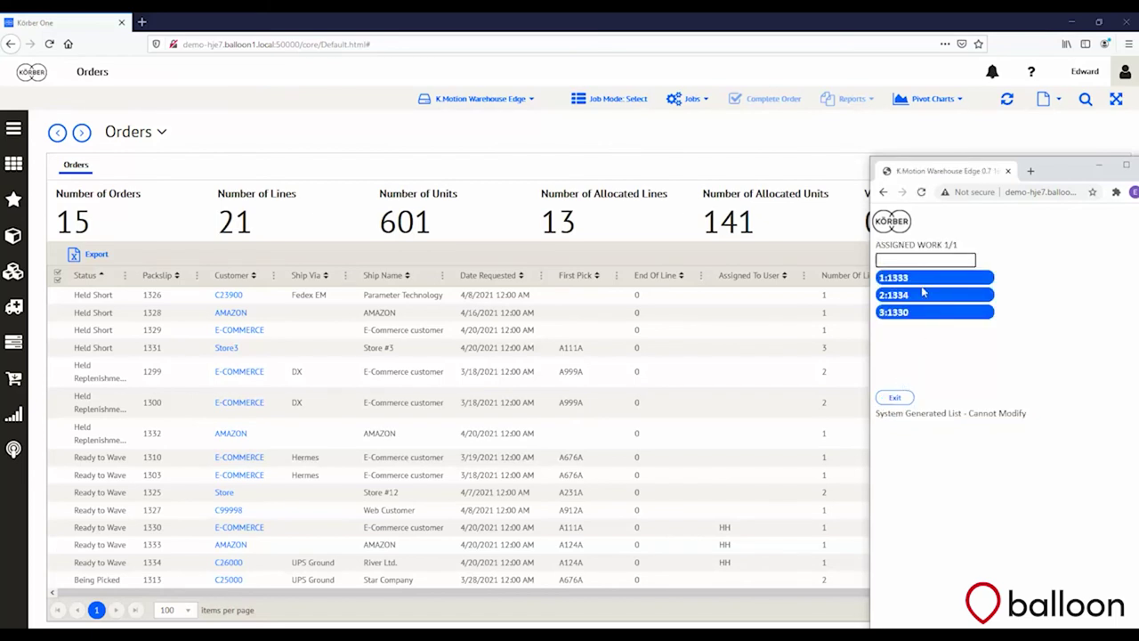
left_click(924, 293)
left_click(974, 401)
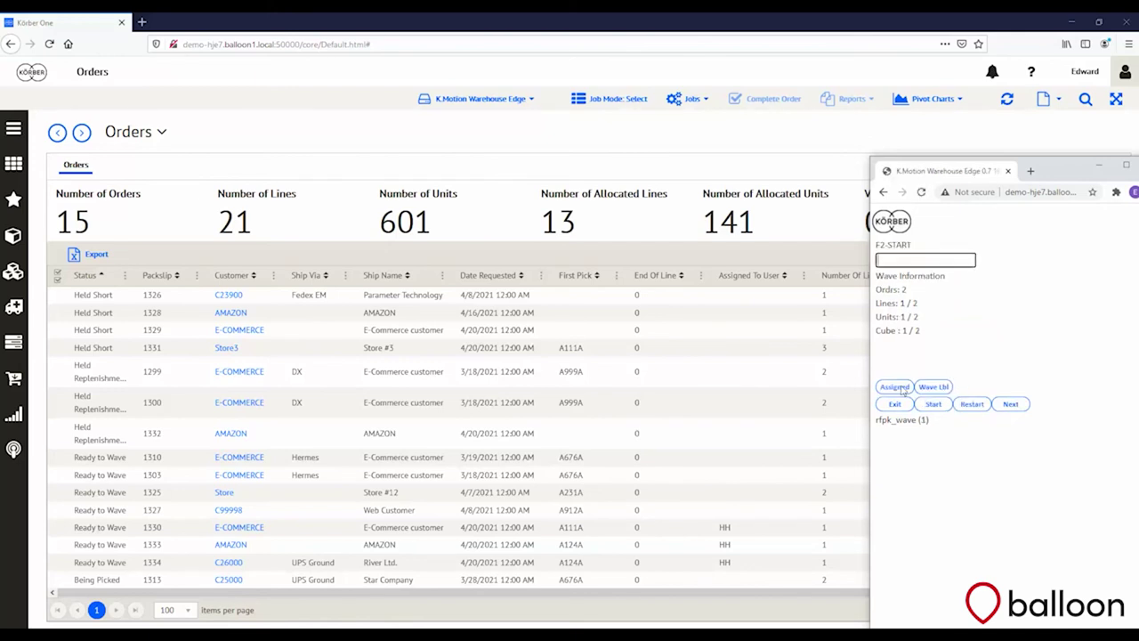
left_click(894, 388)
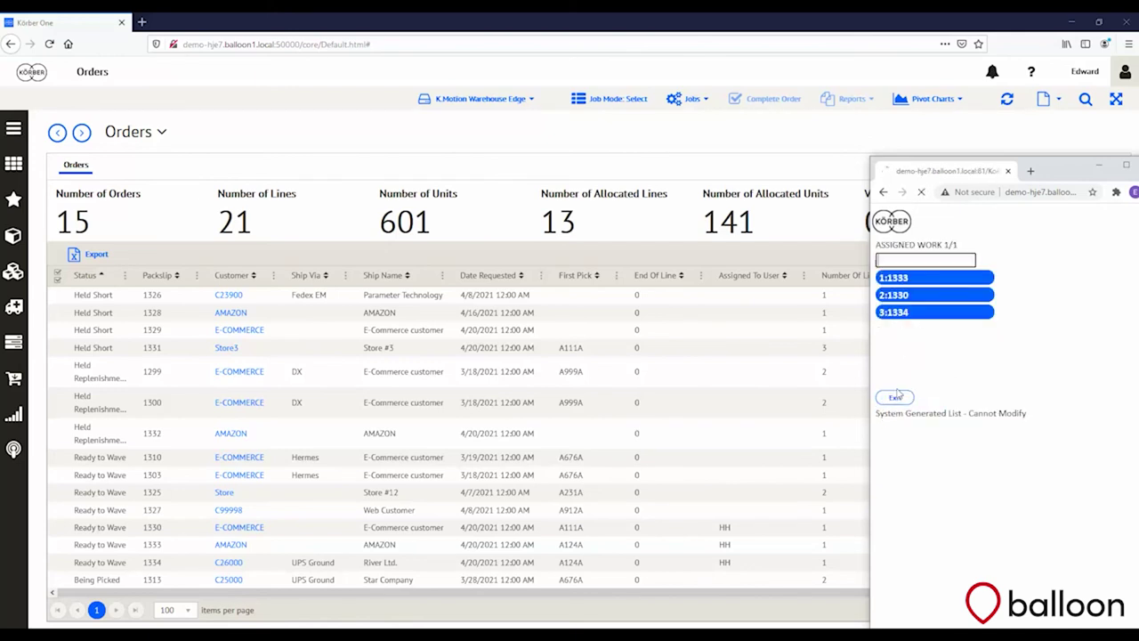
left_click(910, 313)
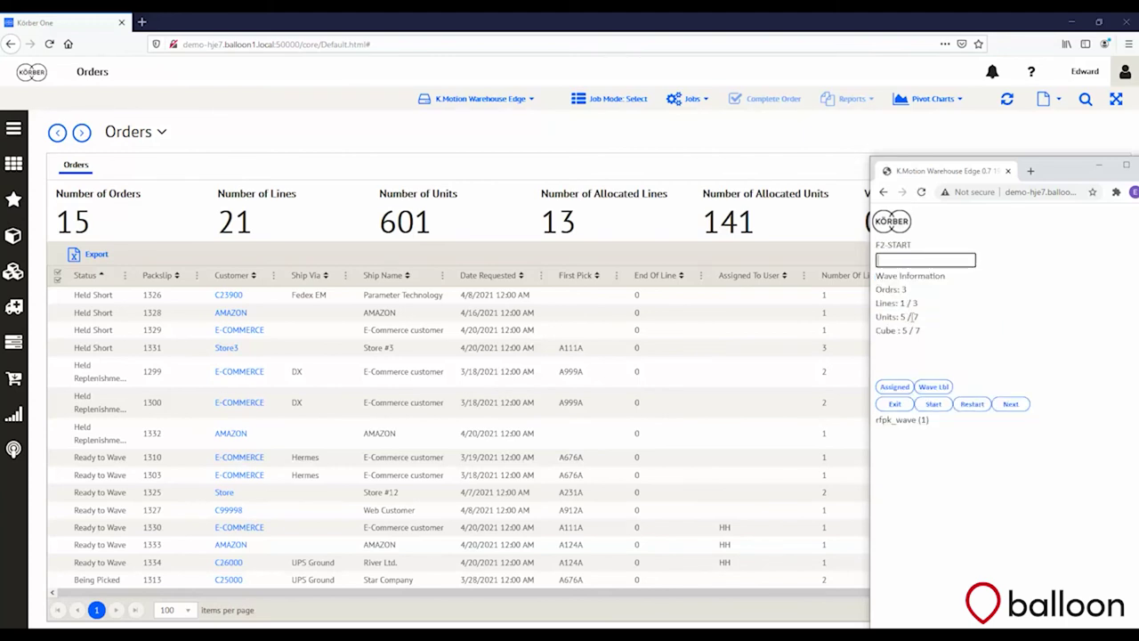
Start the wave and pick 1 BALLOON02 from bin A111A into carton 100000039
left_click(933, 405)
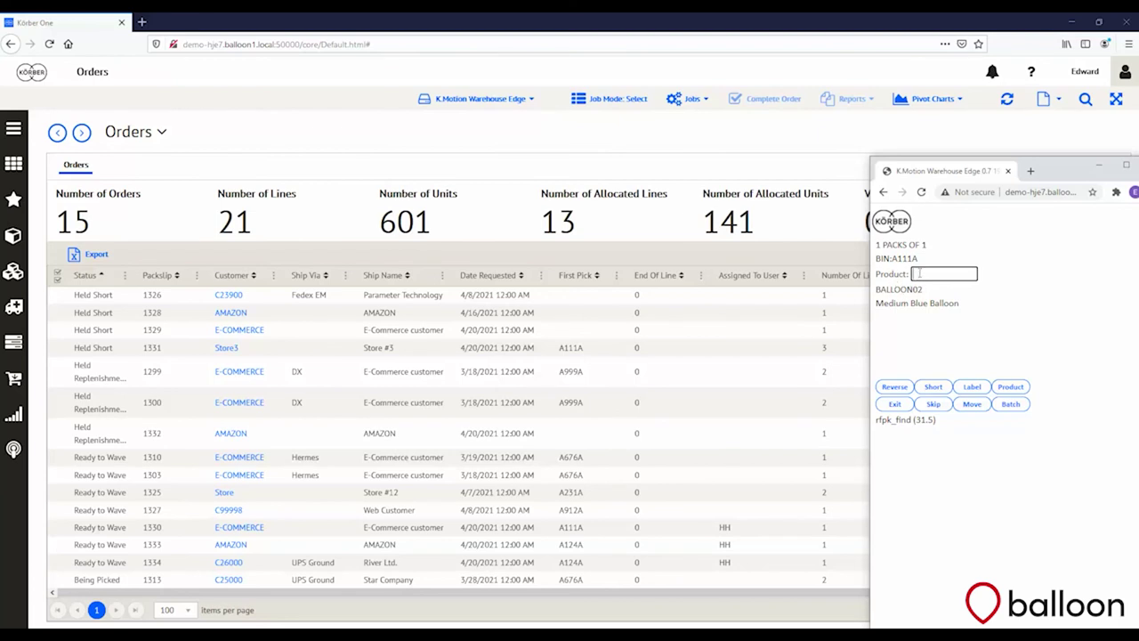
type("BALLOON02")
key("Return")
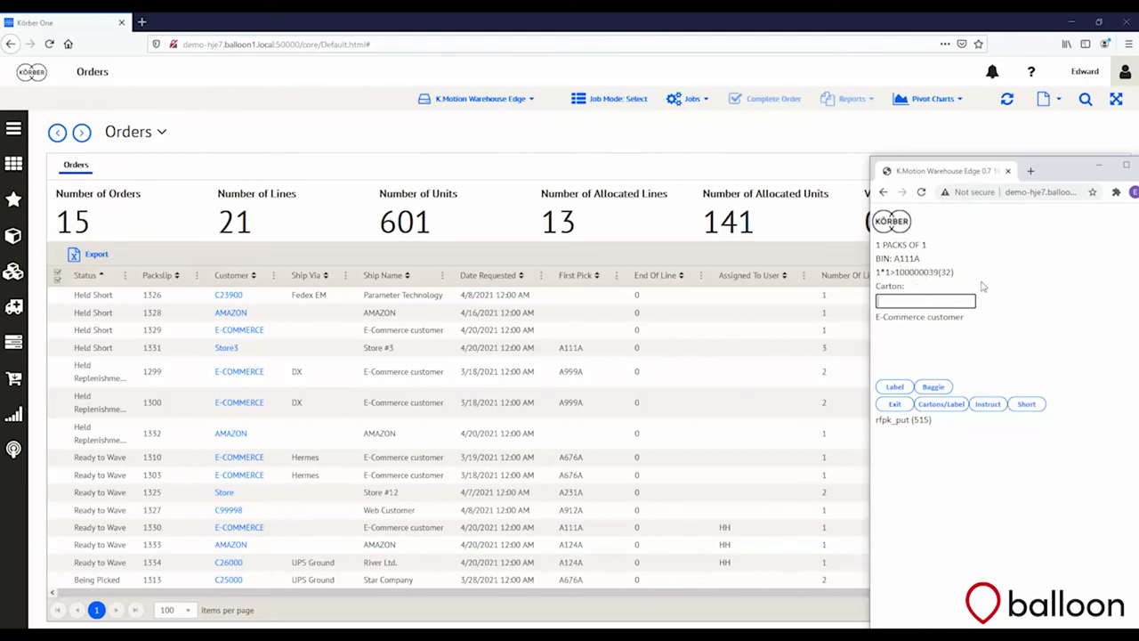
type("100000039")
key("Return")
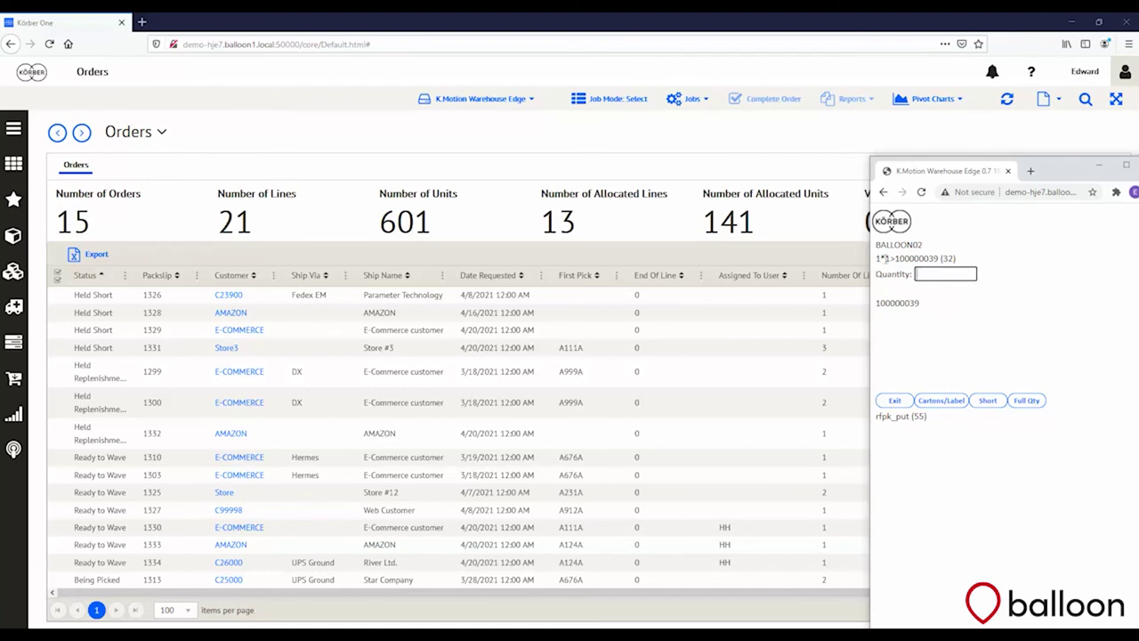
type("1")
key("Return")
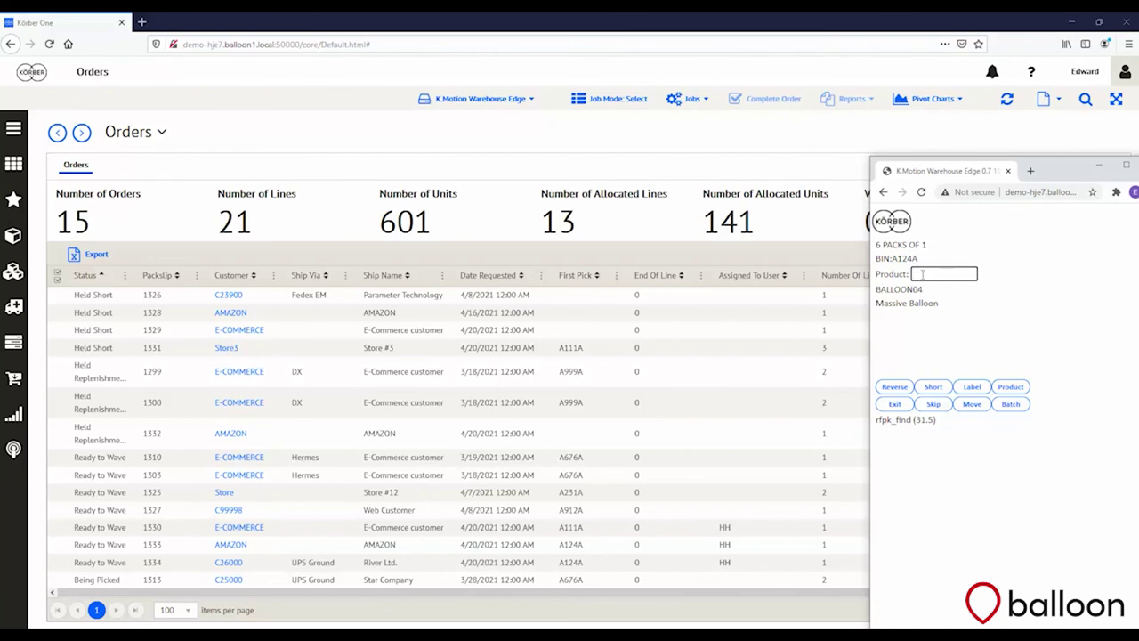
Pick 1 BALLOON04 from bin A124A into carton 100000040 for River Ltd
type("BALLOON04")
key("Return")
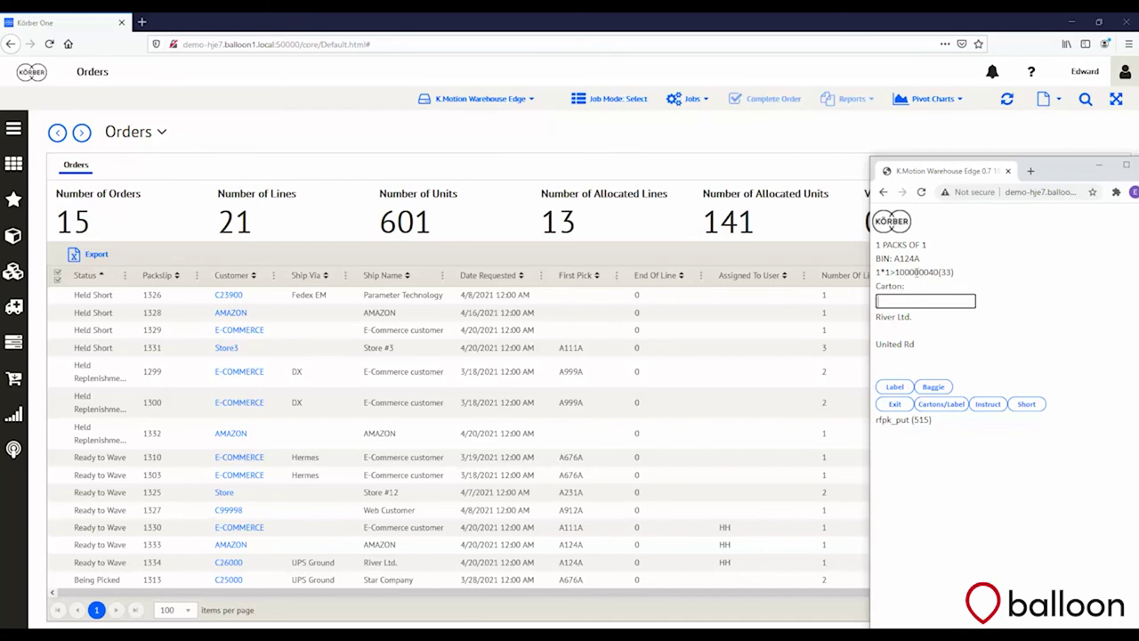
left_click_drag(940, 271, 951, 272)
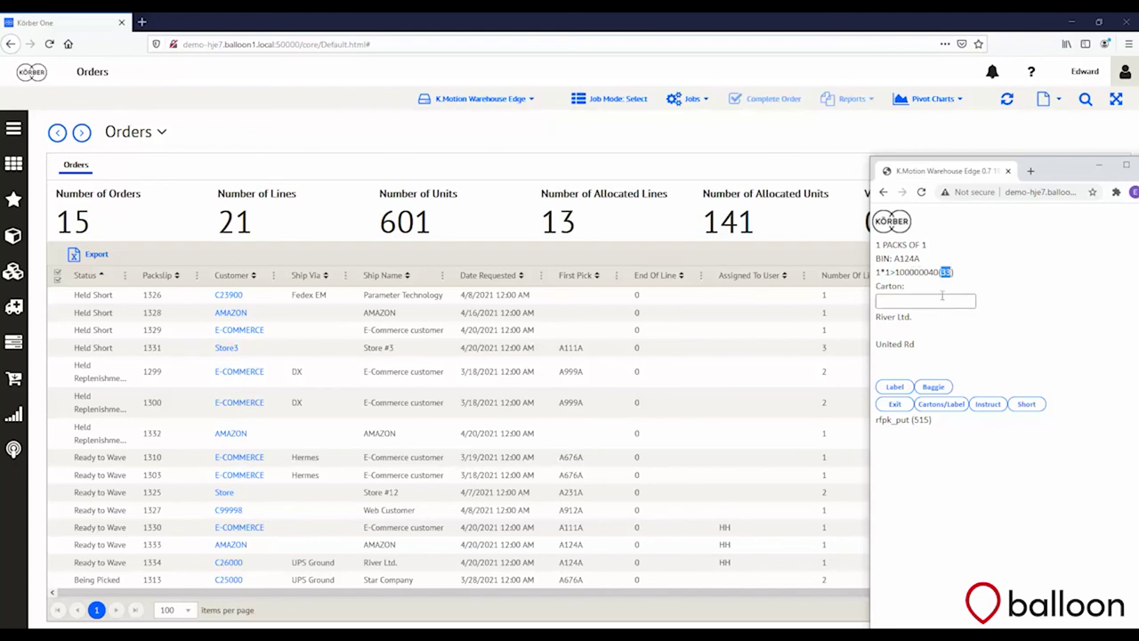
left_click(941, 301)
type("1000000")
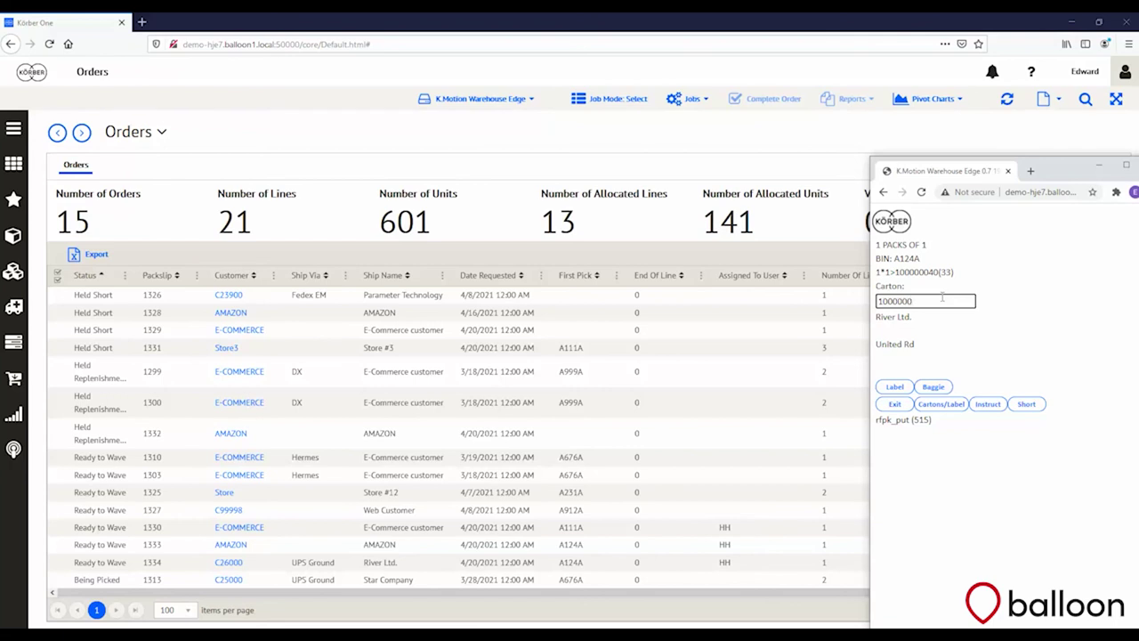
type("40")
key("Return")
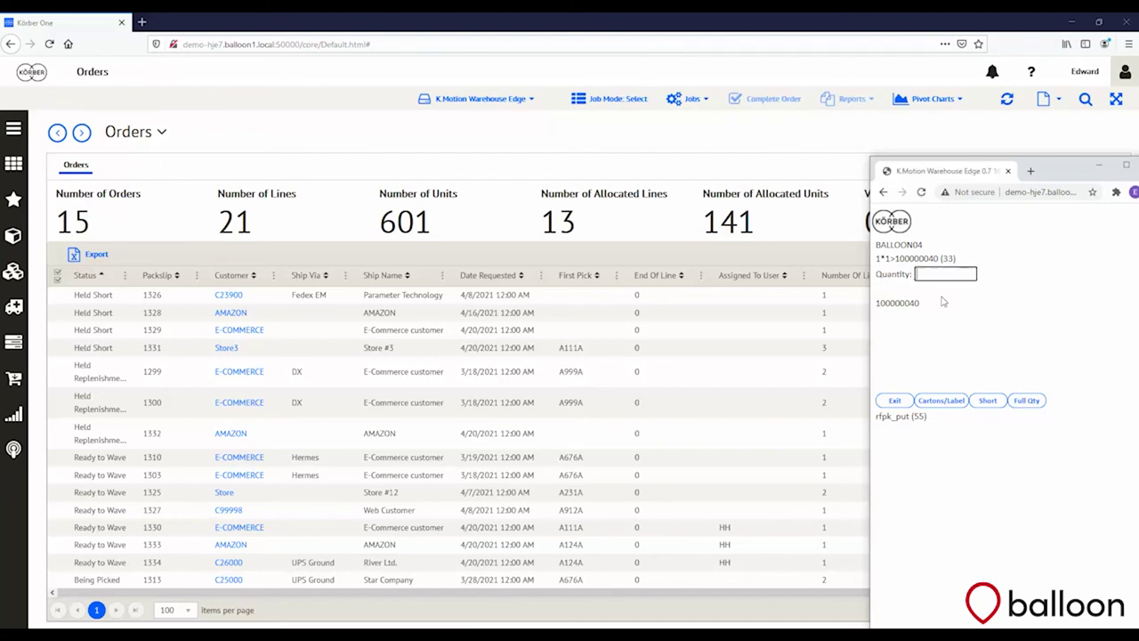
type("1")
key("Return")
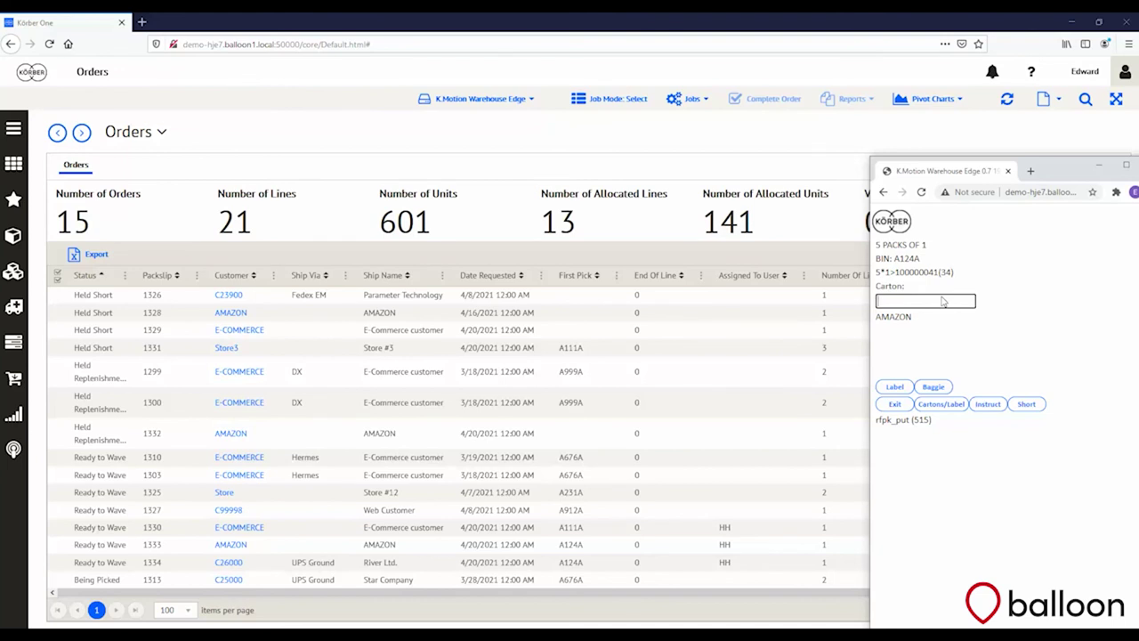
Pick 5 BALLOON04 from bin A124A into carton 100000041 for AMAZON and decline assembling another wave
type("100000041")
key("Return")
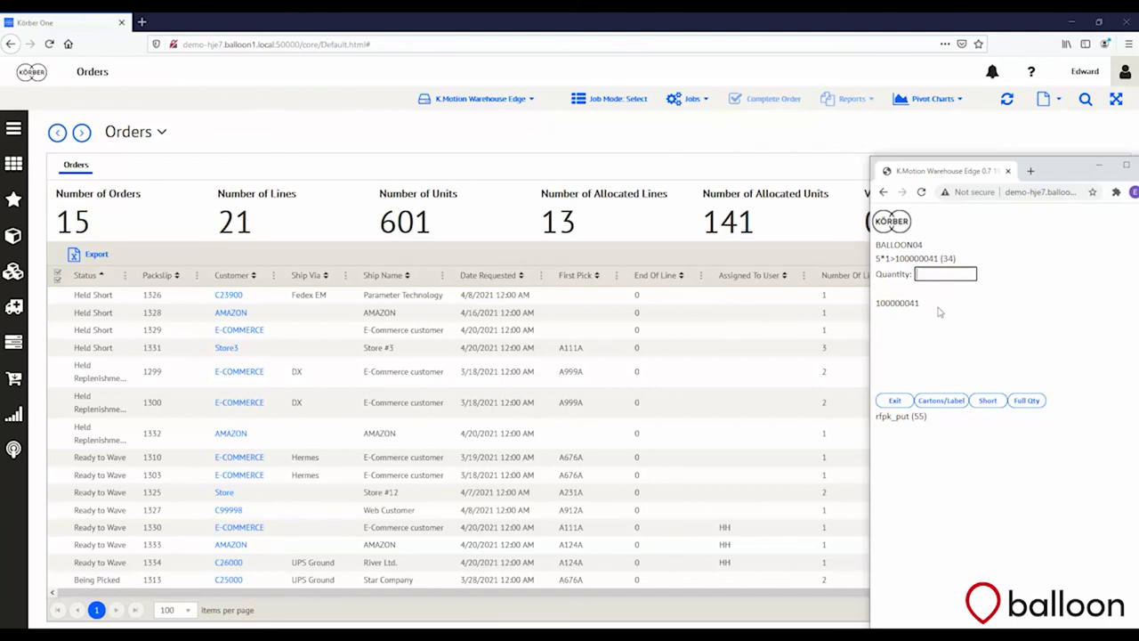
type("5")
key("Return")
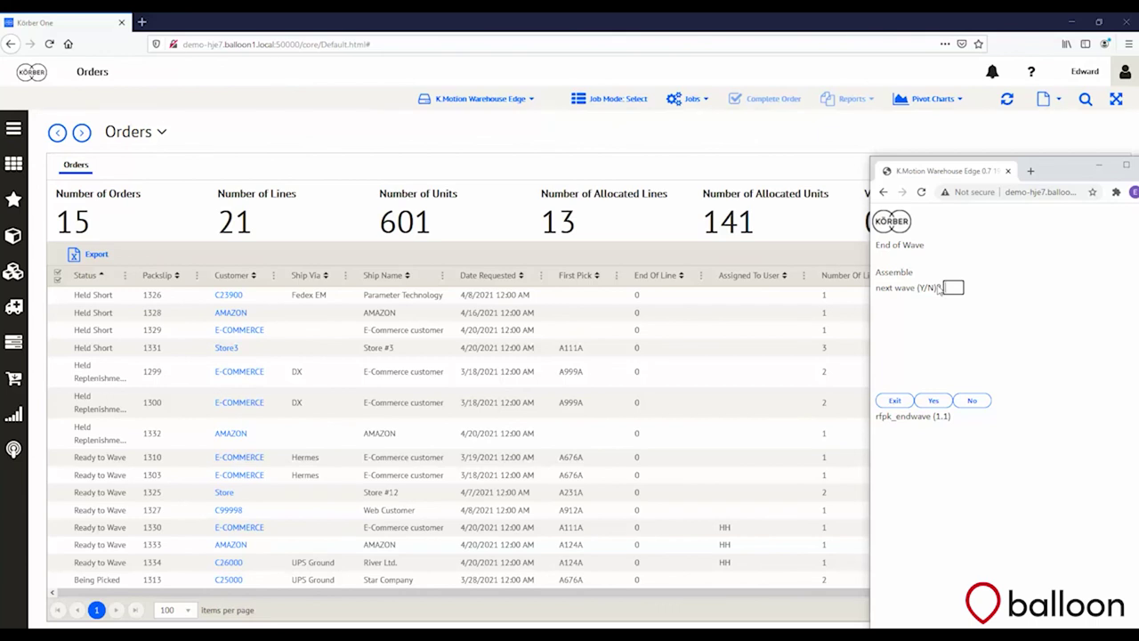
type("n")
key("Return")
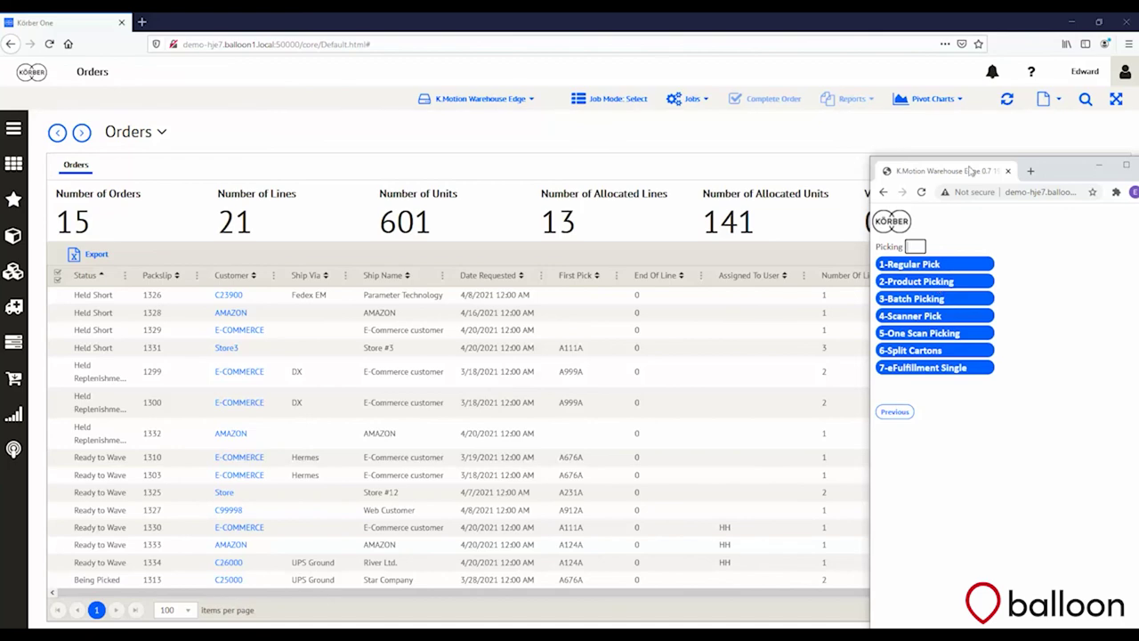
Return to the Körber One Orders list, refresh it and check the statuses of the three picked orders
left_click(988, 138)
left_click(1008, 100)
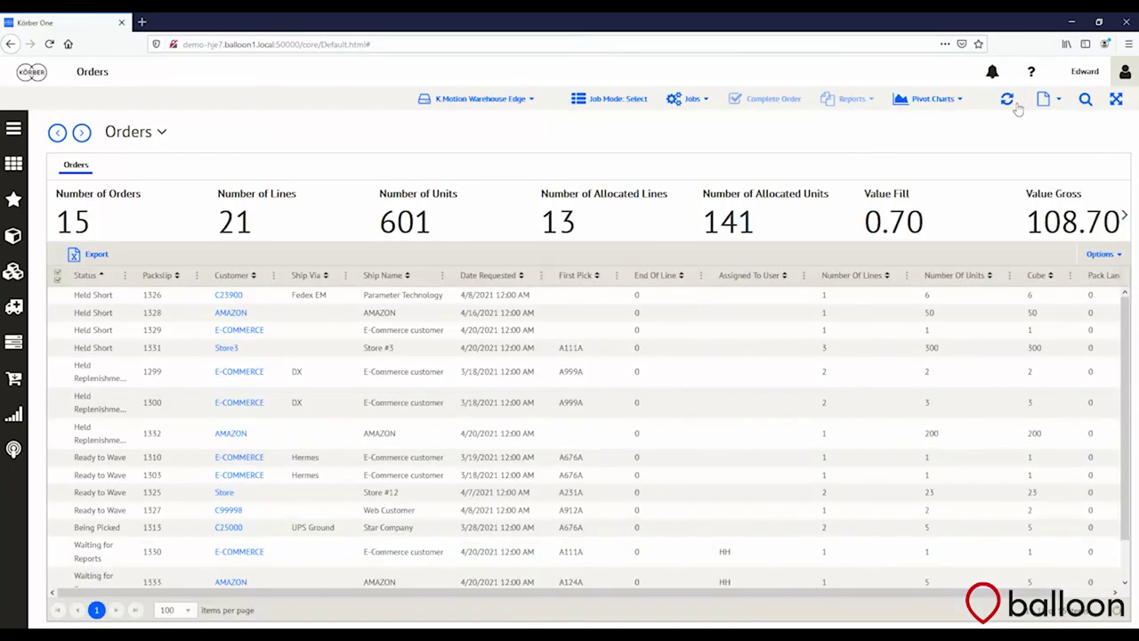
scroll(112, 569, "down", 2)
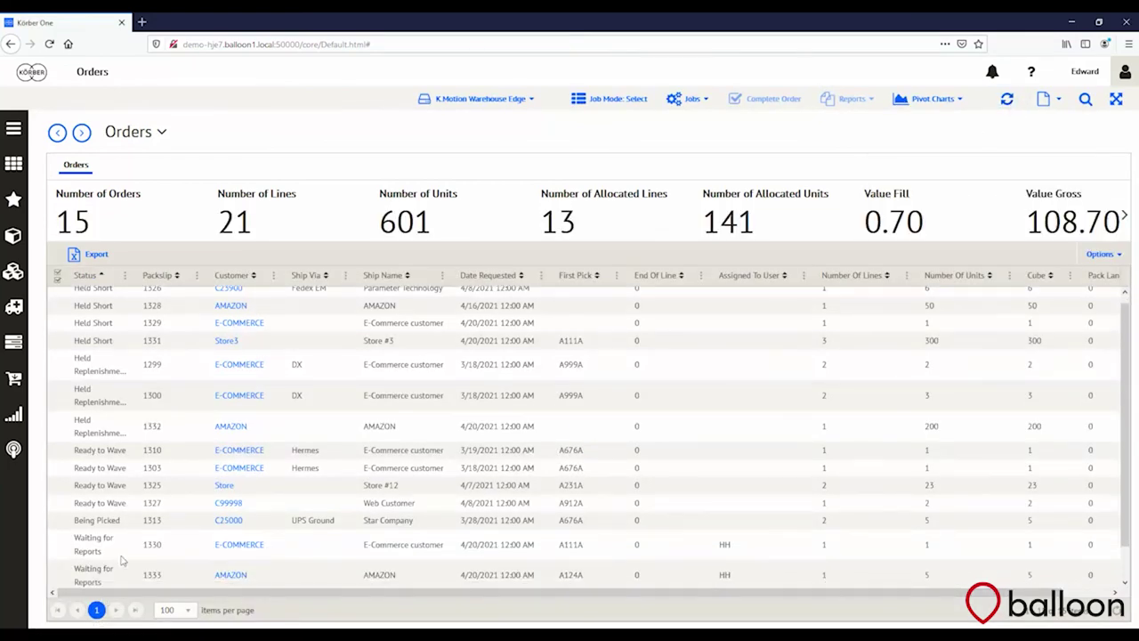
scroll(114, 524, "up", 2)
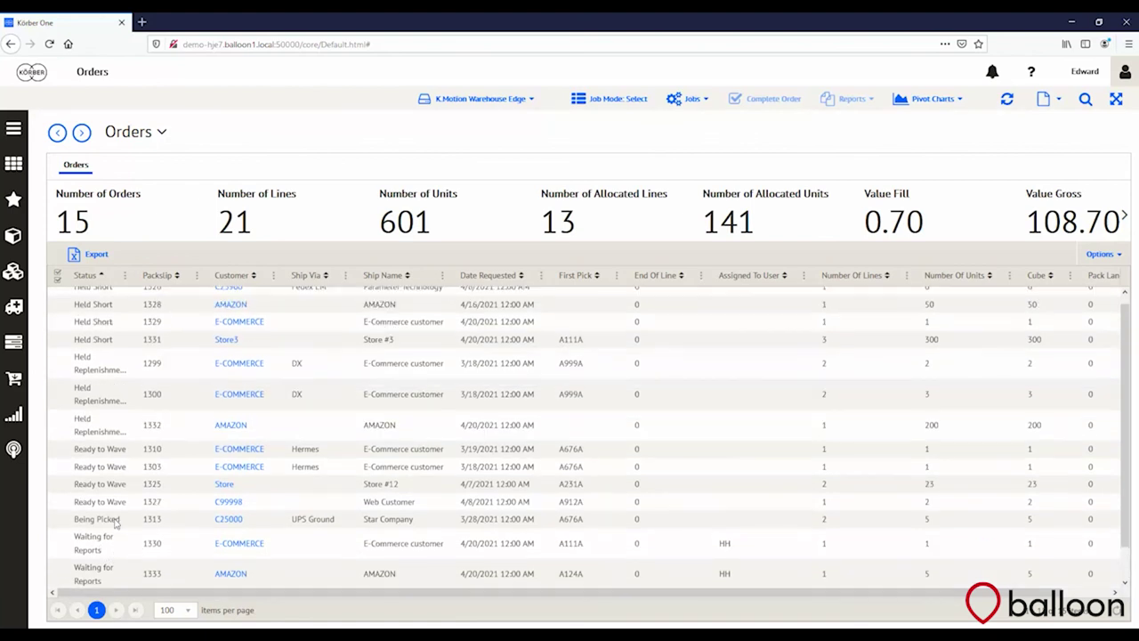
scroll(110, 558, "down", 2)
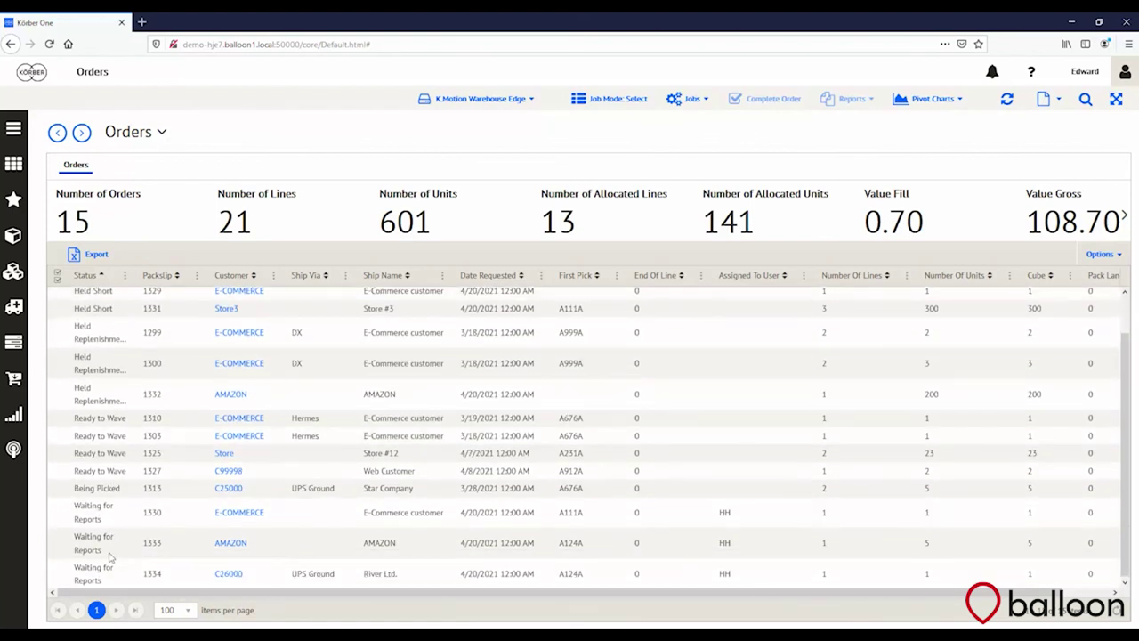
scroll(408, 356, "up", 2)
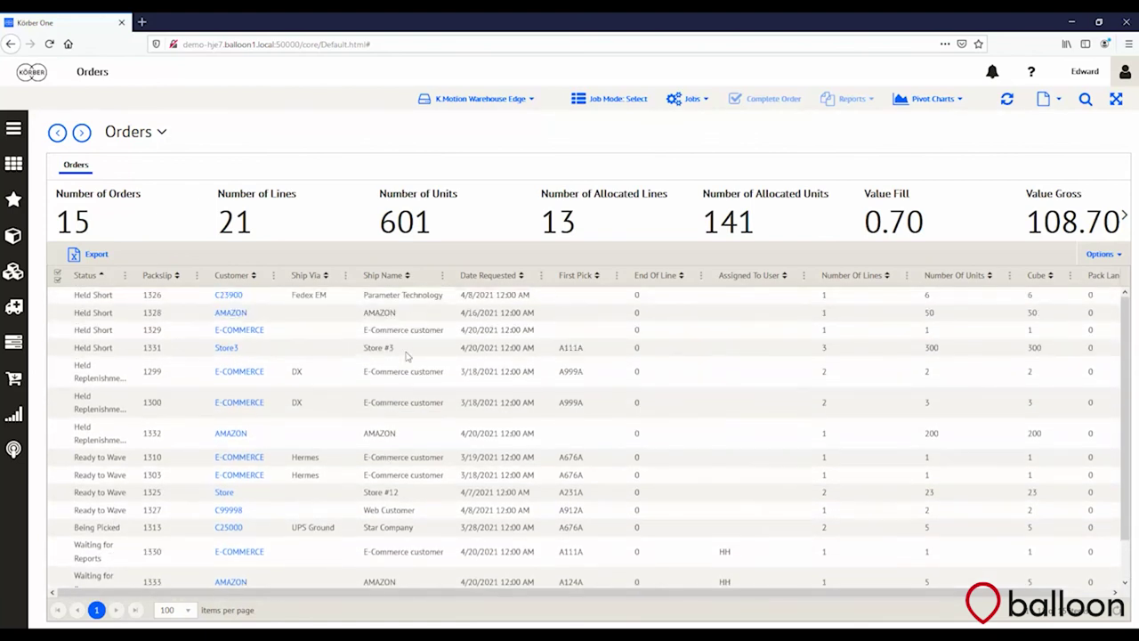
left_click(1006, 100)
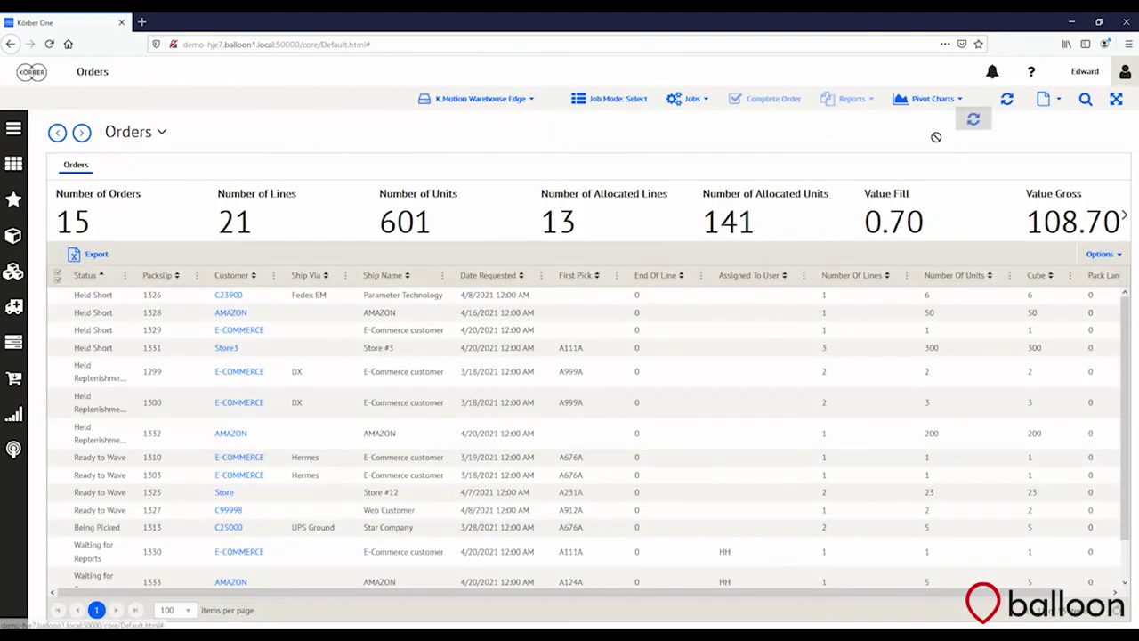